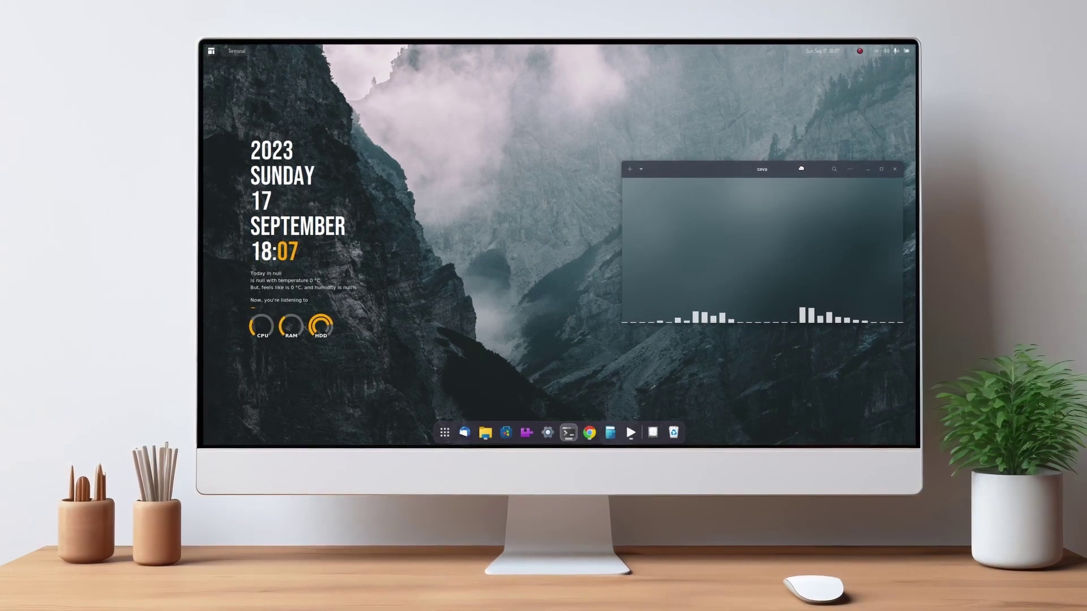
Tile the cava terminal on the right half of the desktop and open the file manager on the left half.
key(super+Right)
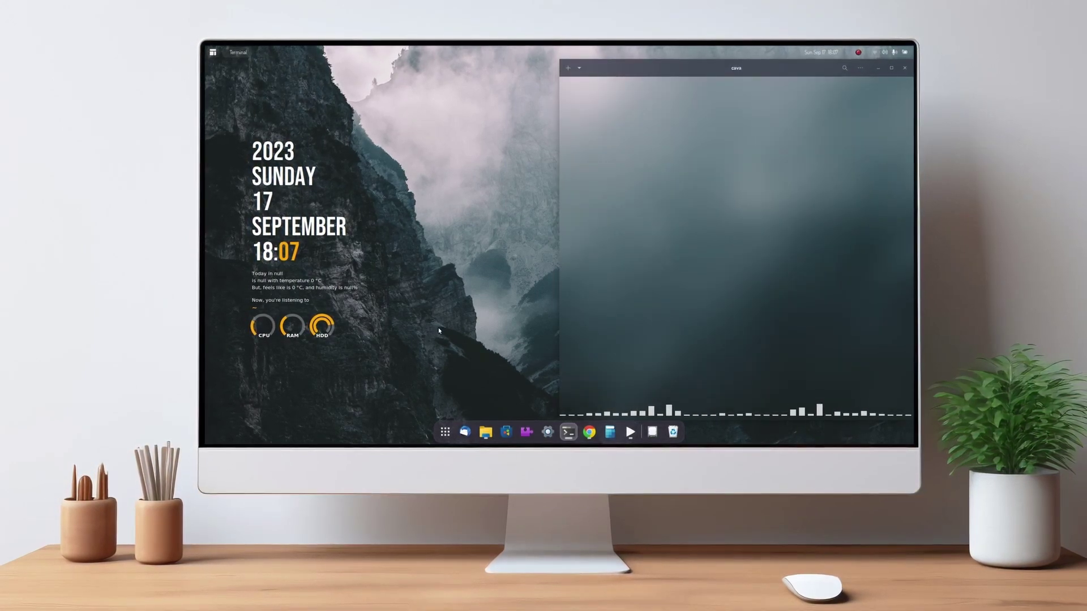
right_click(568, 432)
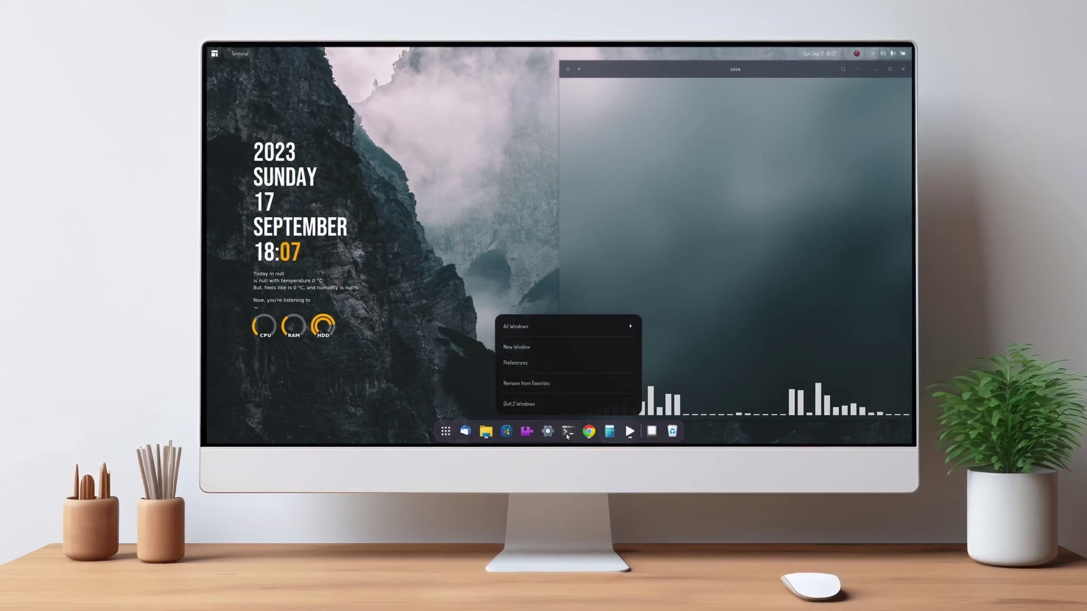
click(485, 432)
key(super+Left)
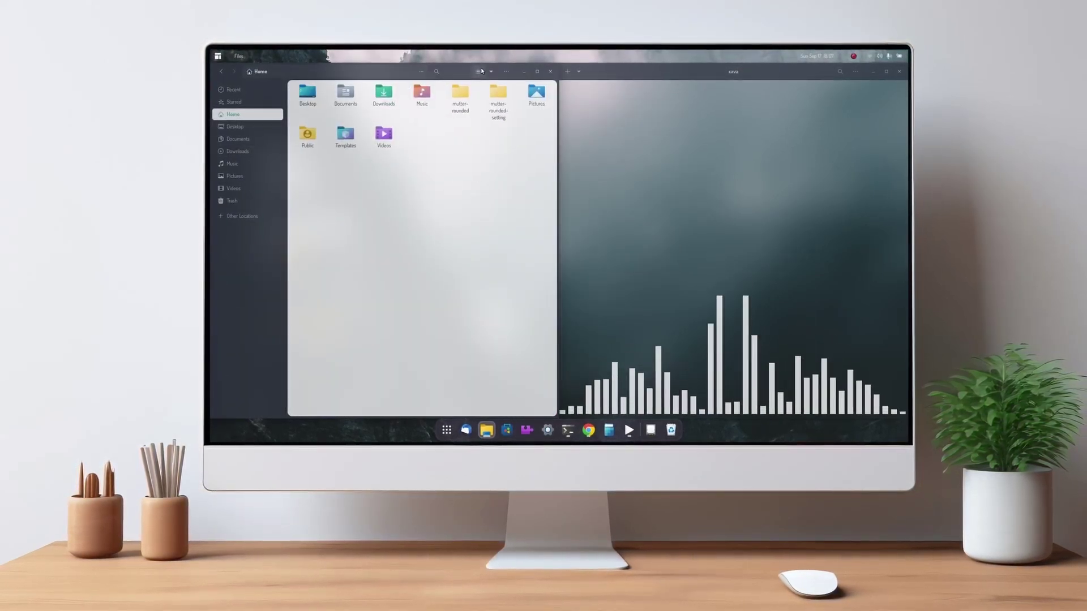
Preview the home folder in list view, return it to icon view, and close the file manager window.
click(477, 70)
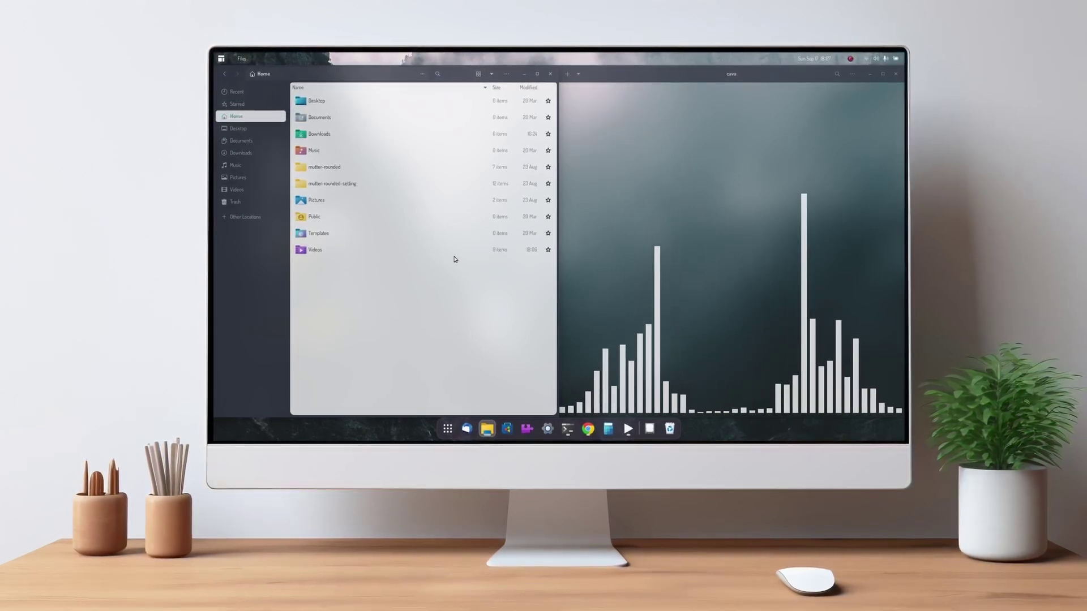
click(479, 74)
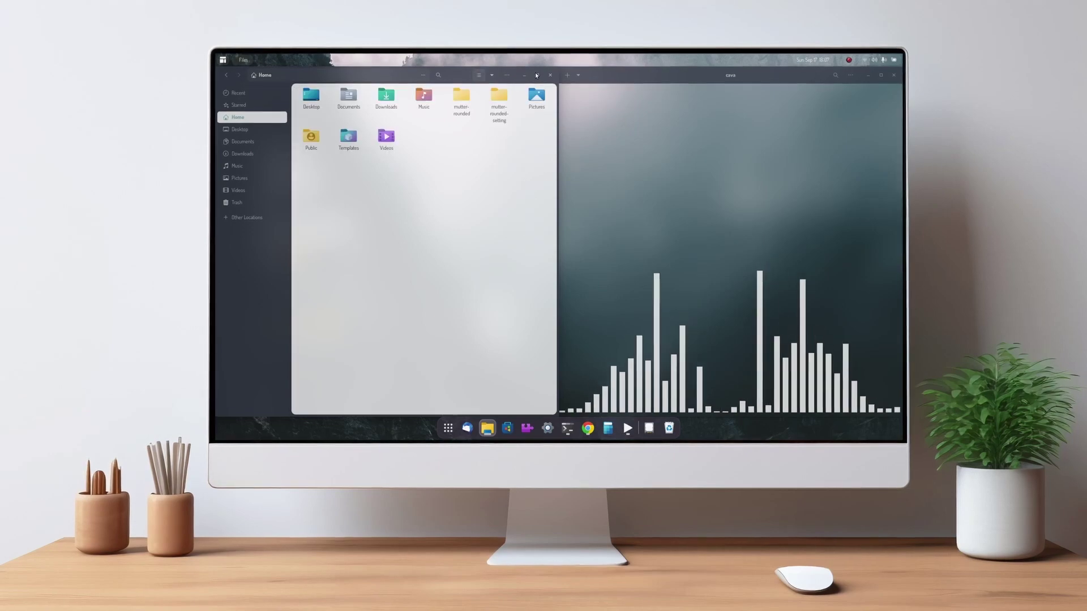
key(super+Up)
key(ctrl+w)
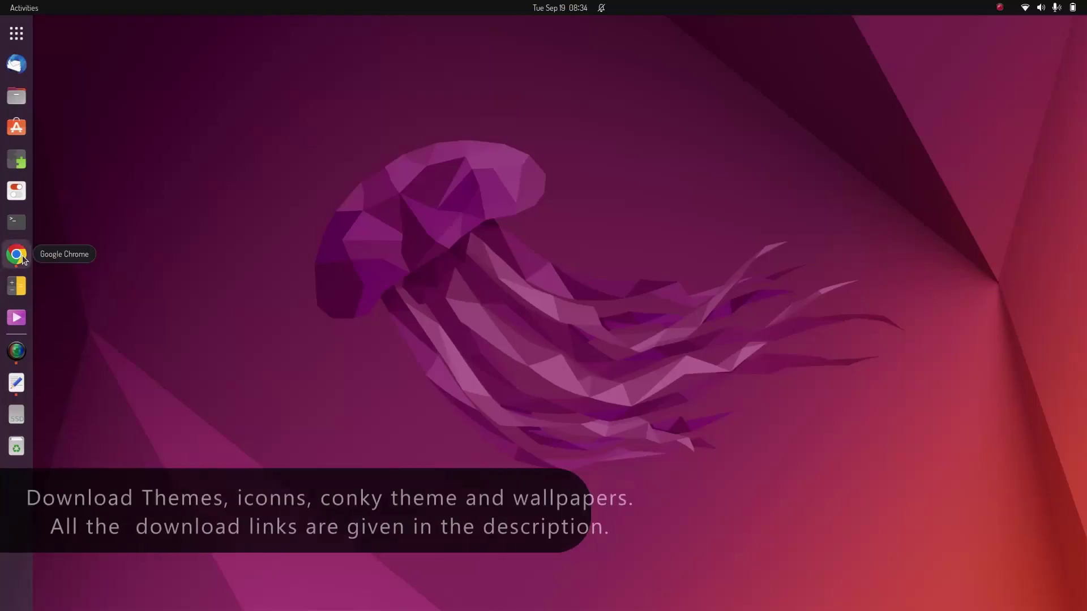
Switch to Google Chrome and request the Graphite-Dark-nord.tar.xz download on the Graphite gtk theme page.
click(16, 254)
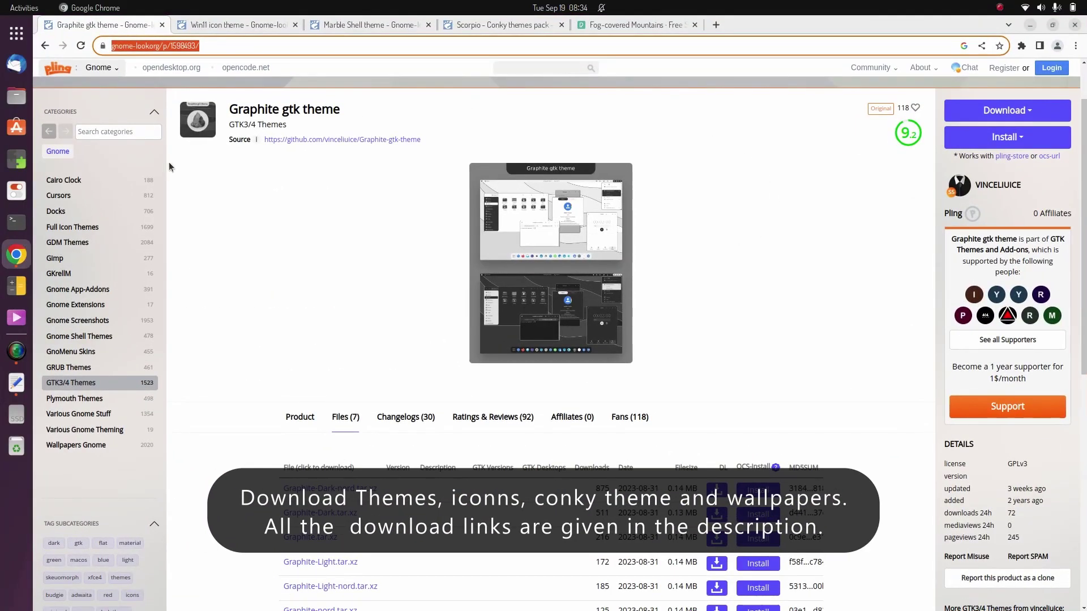
scroll(181, 183, up, 2)
scroll(245, 232, down, 5)
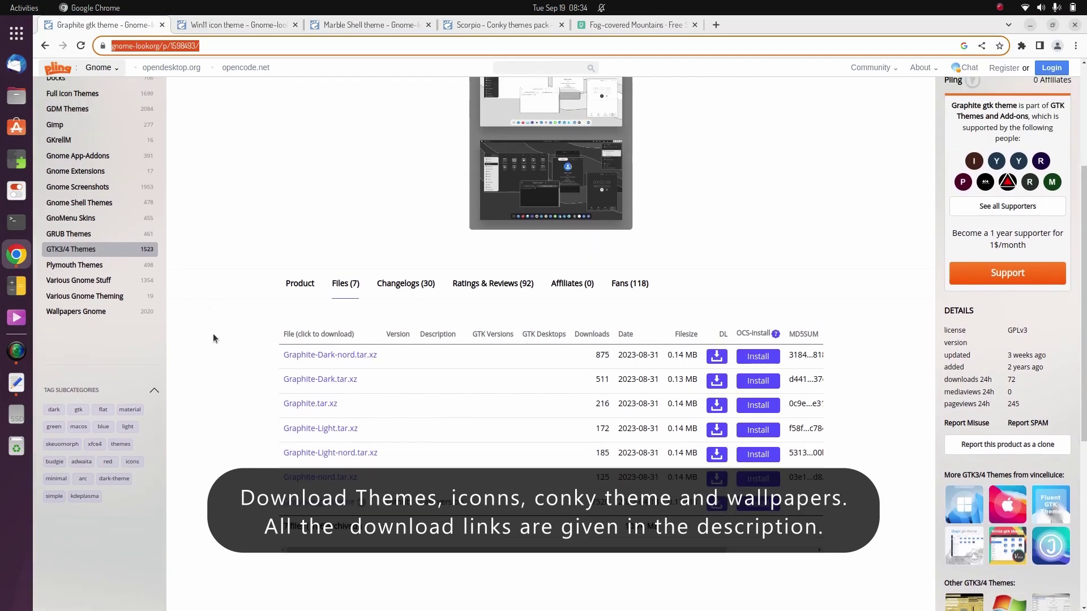
click(345, 356)
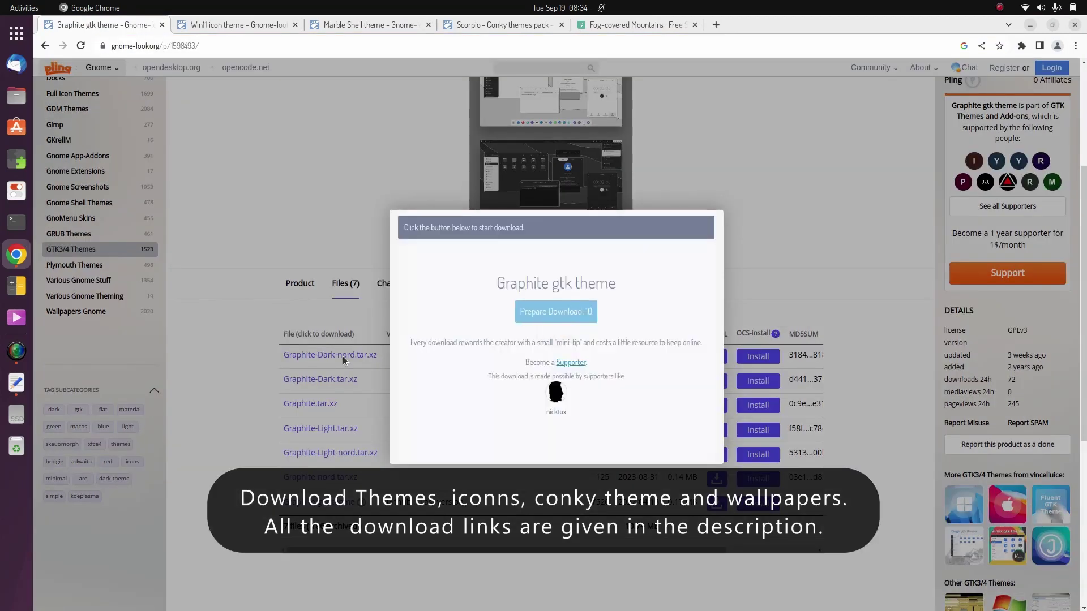
Request the Win11.tar.xz download from the files listed on the Win11 icon theme page.
click(244, 21)
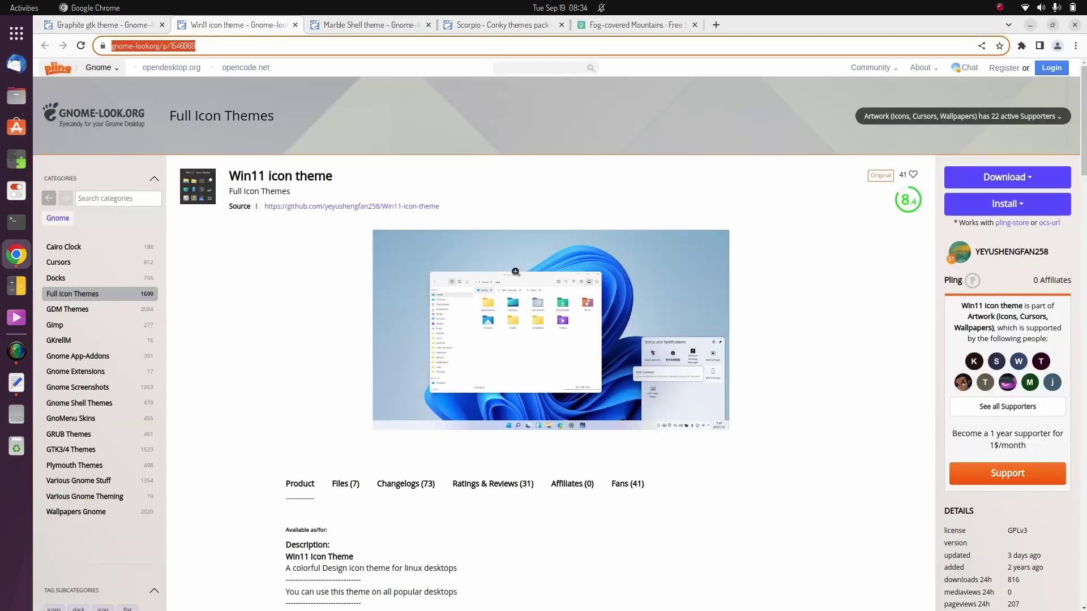
click(358, 488)
scroll(478, 372, down, 3)
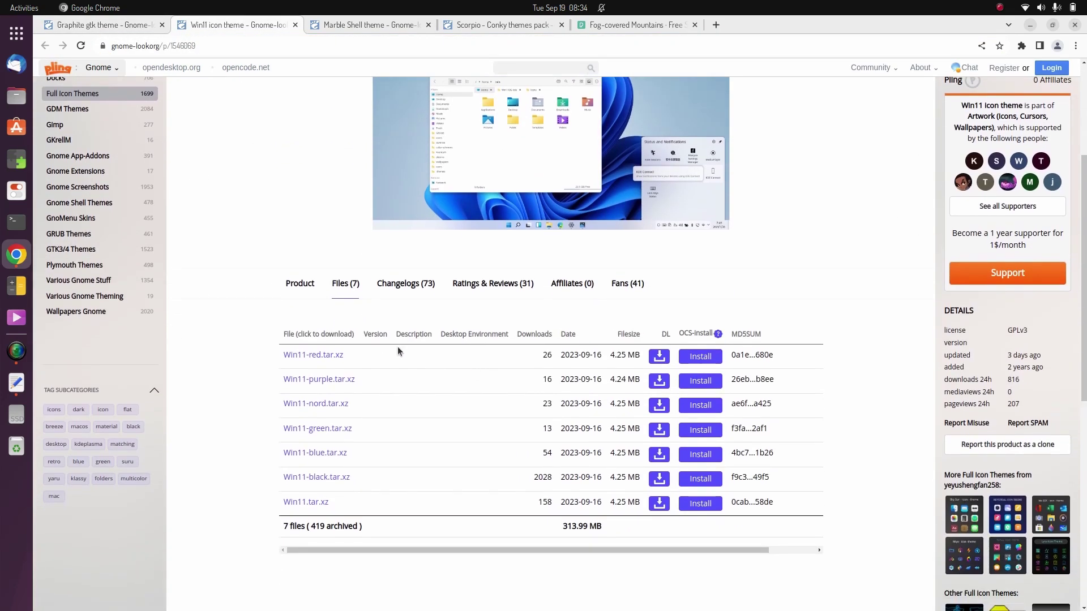
click(306, 503)
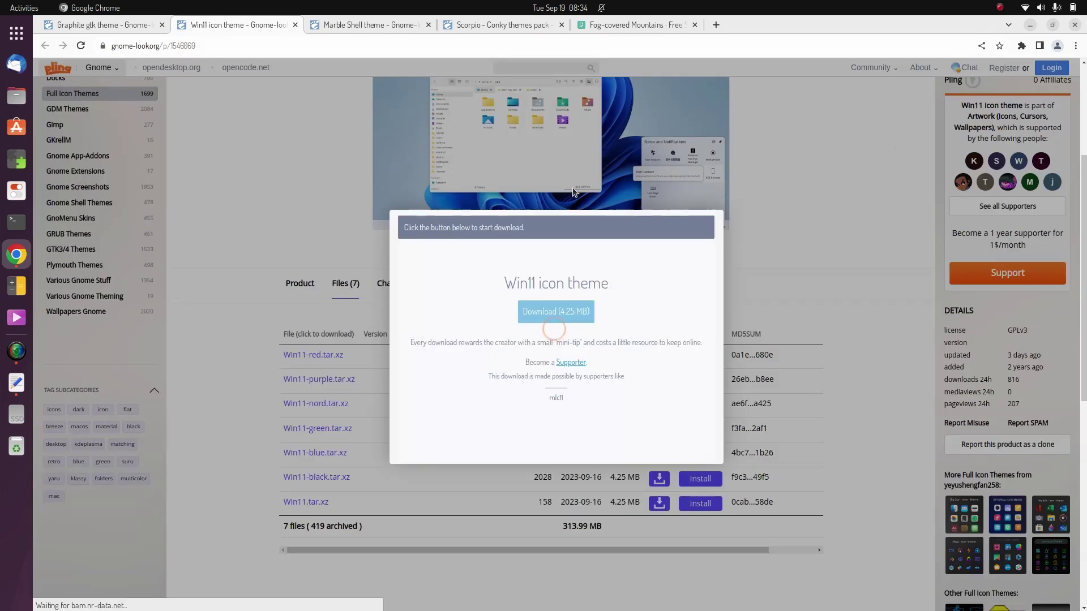
Request the Marble-shell.tar.xz download from the files listed on the Marble Shell theme page.
click(374, 25)
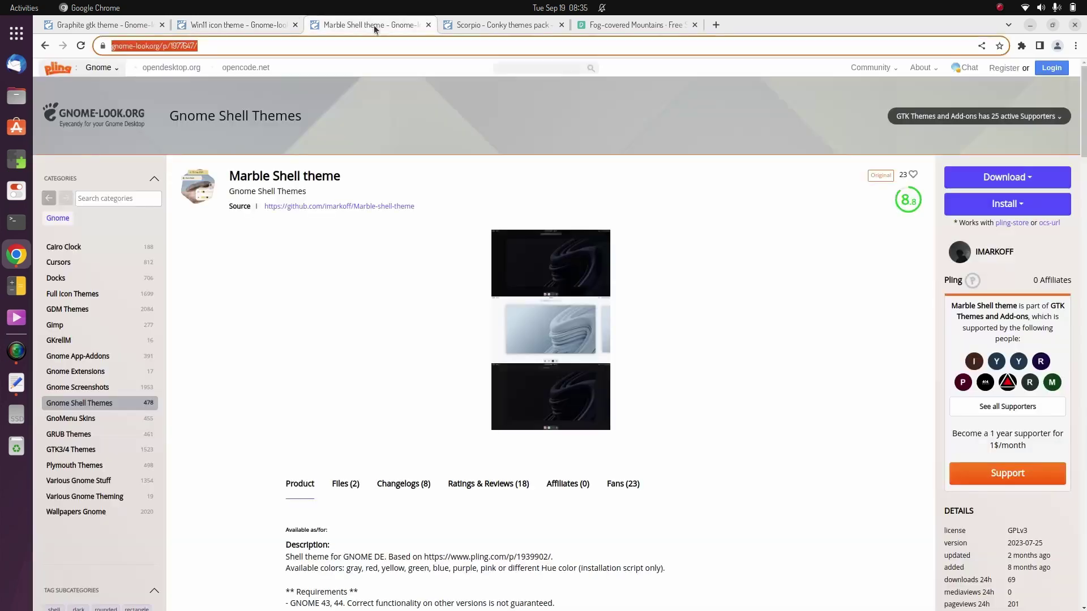
click(347, 485)
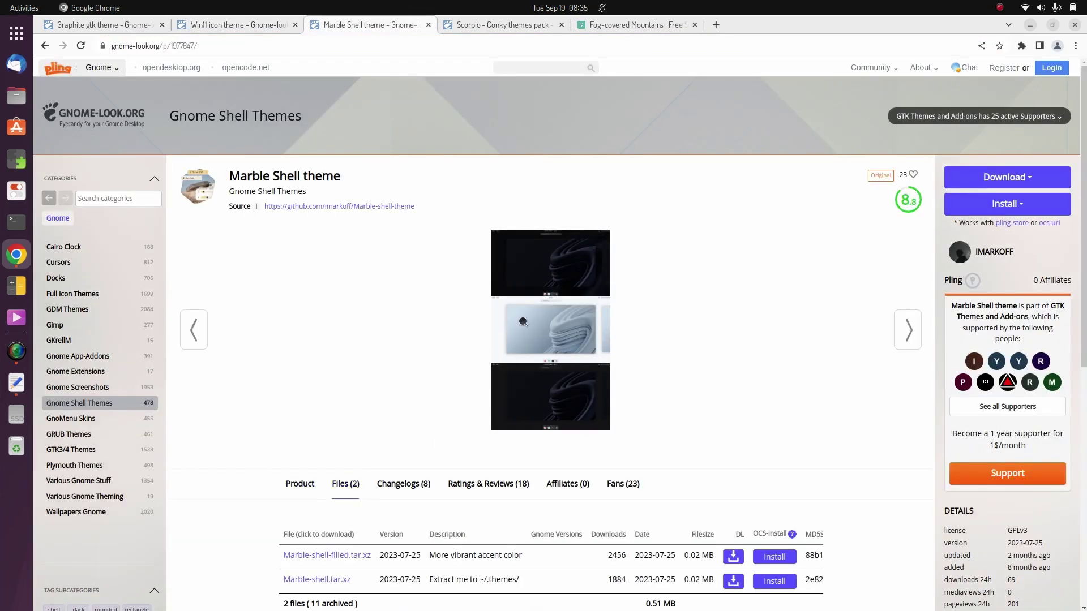
scroll(444, 432, down, 2)
click(345, 513)
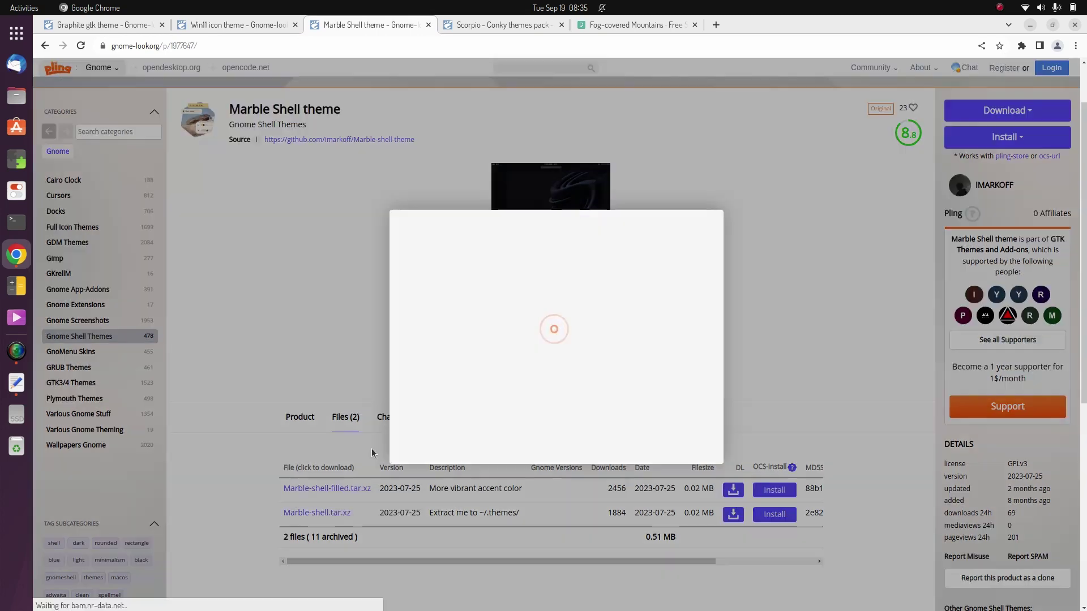
Request Sargas-v1.5.zip on the Scorpio Conky themes page and download the Fog-covered Mountains photo from Pexels.
click(512, 25)
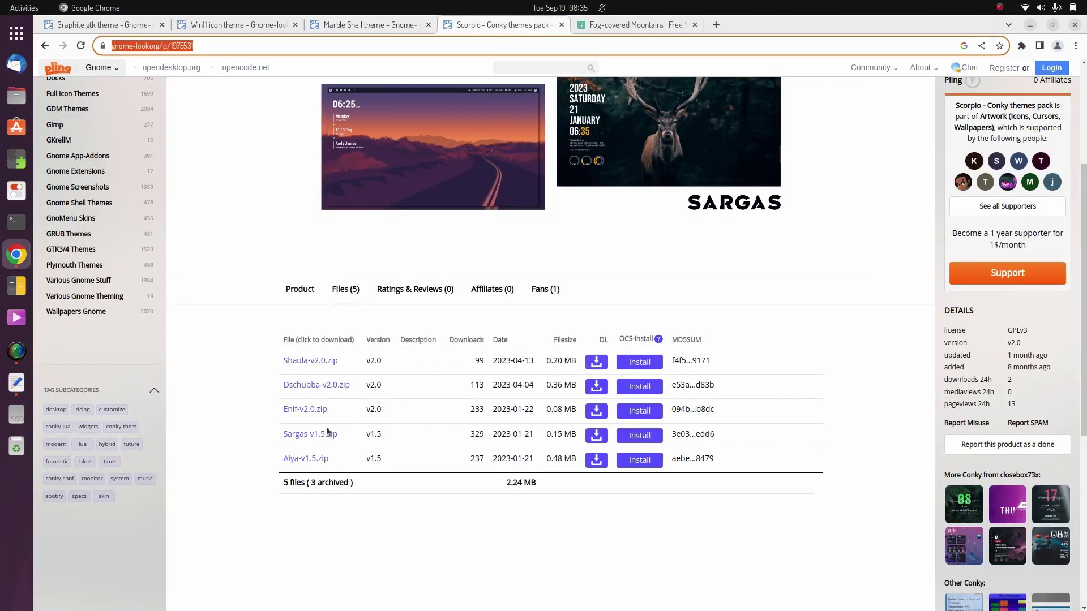
click(301, 435)
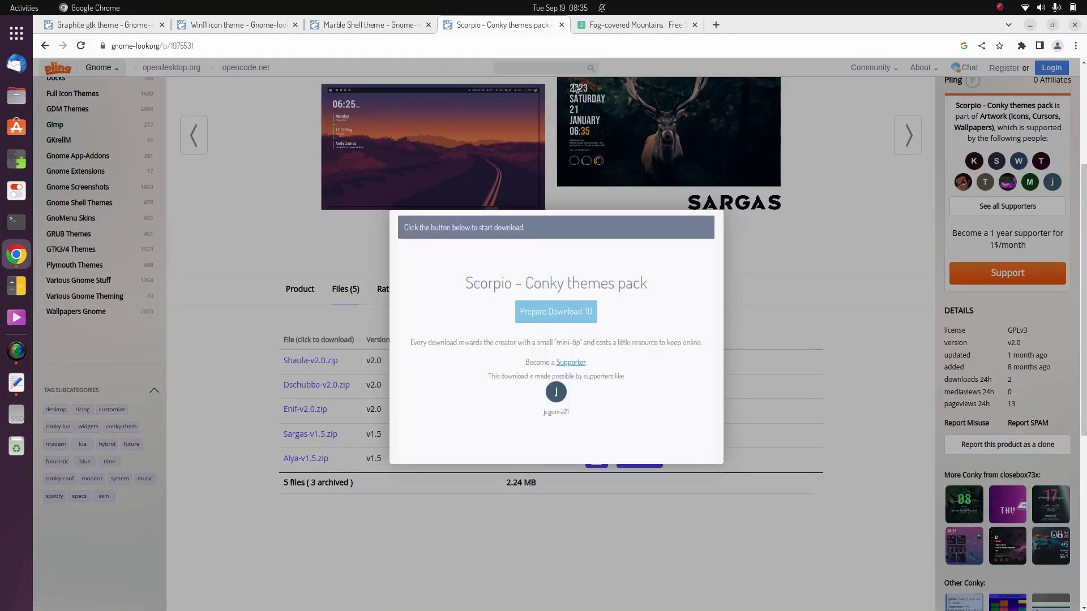
click(637, 27)
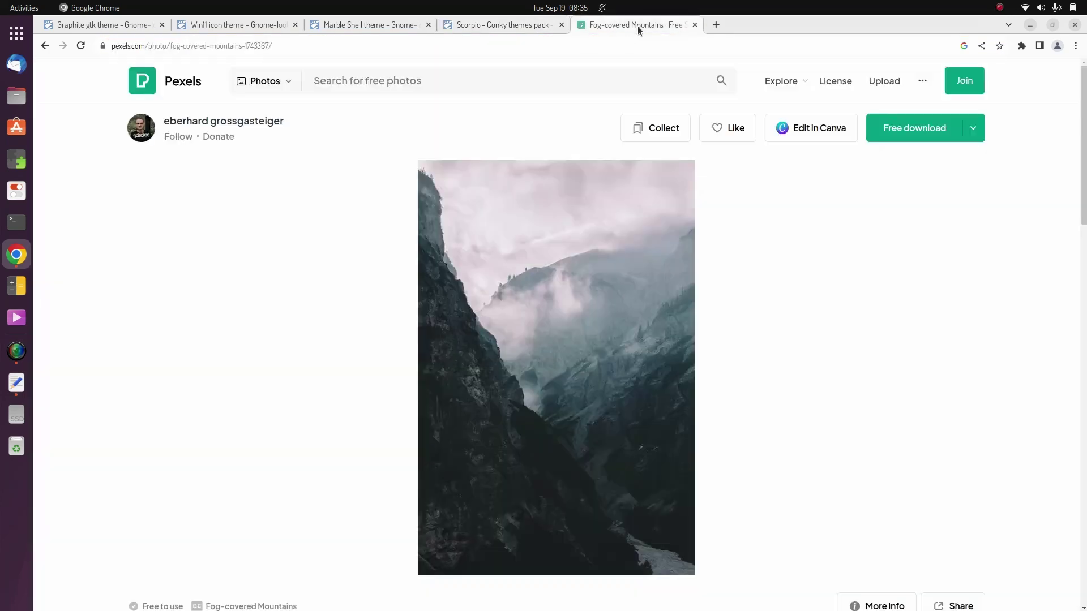
click(920, 138)
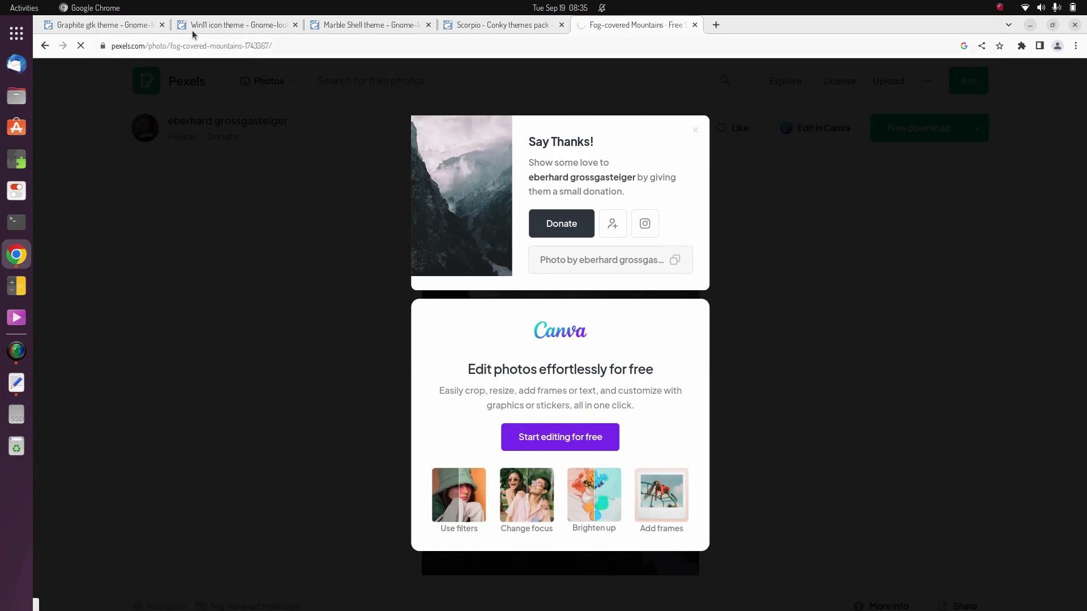
Start the prepared downloads of the Graphite gtk theme and the Win11 icon theme.
click(113, 27)
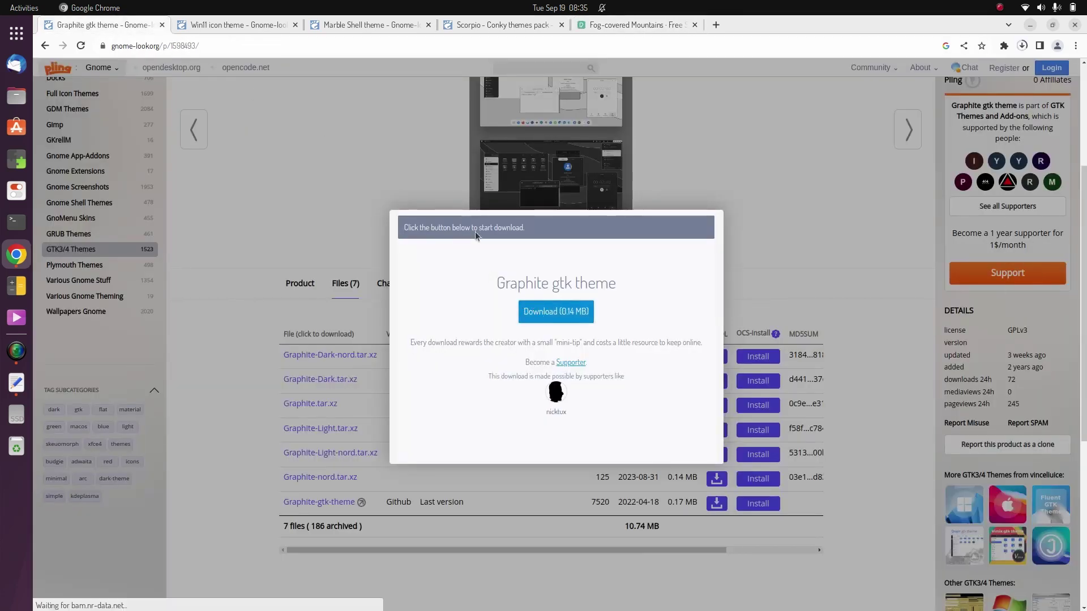
click(556, 311)
click(222, 24)
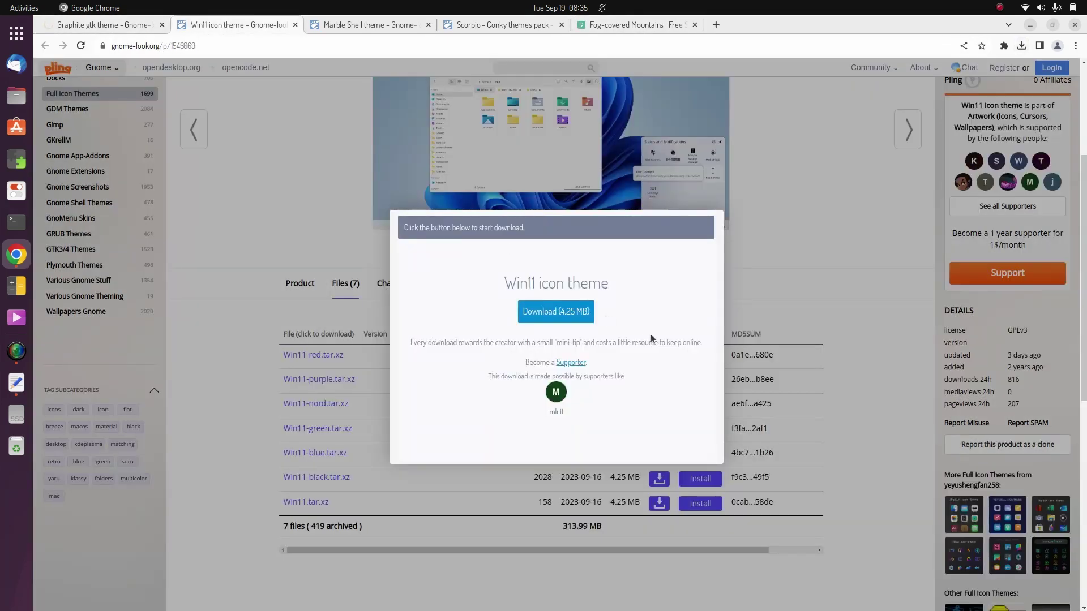
click(573, 311)
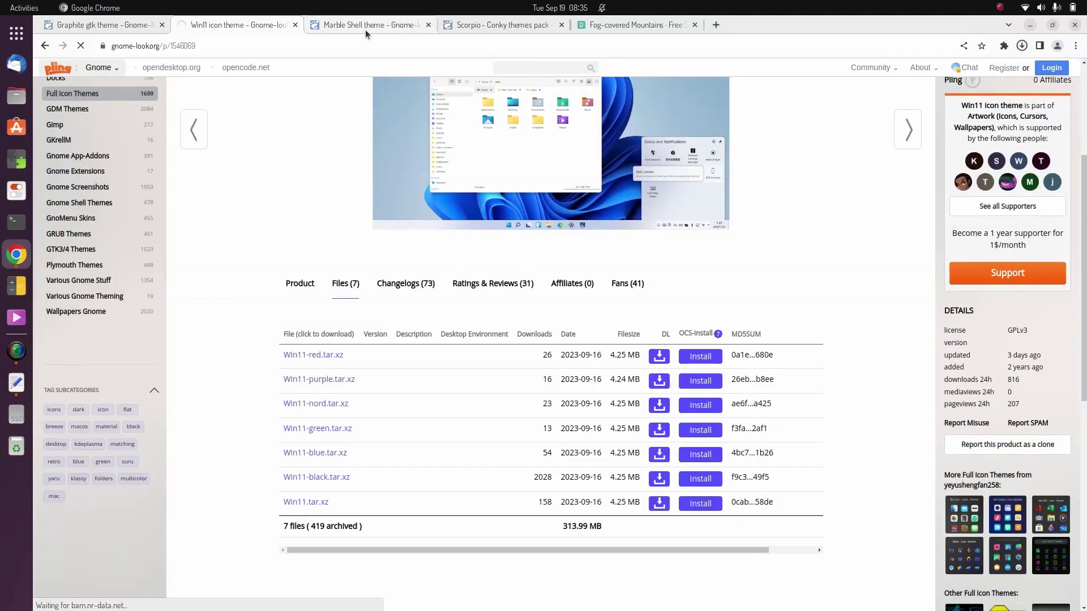
Start the prepared Marble Shell and Scorpio Conky downloads, check the recent downloads list, and minimize the browser.
click(364, 25)
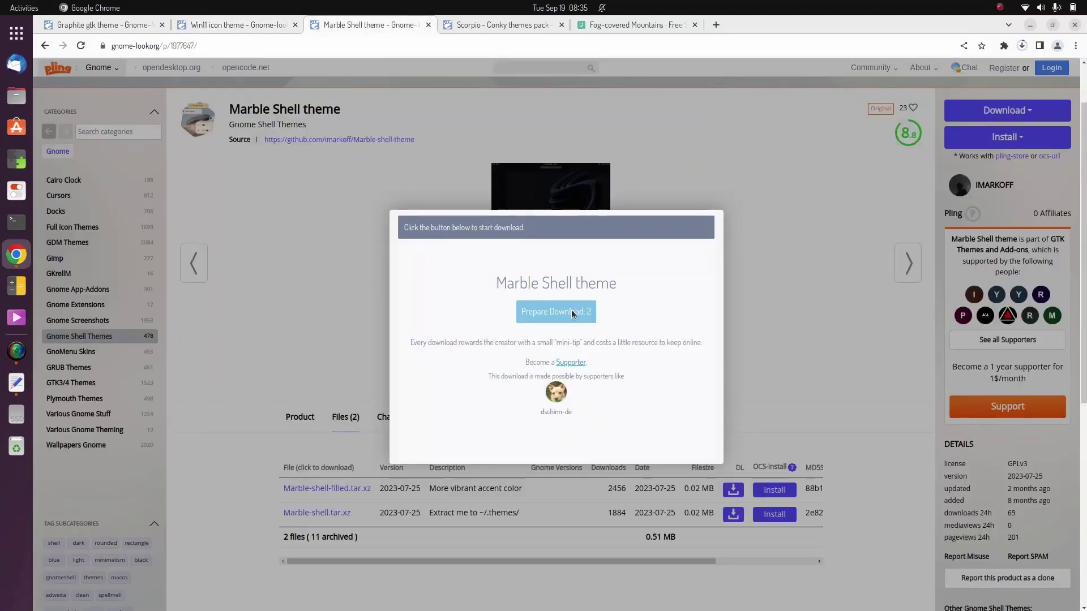
click(570, 313)
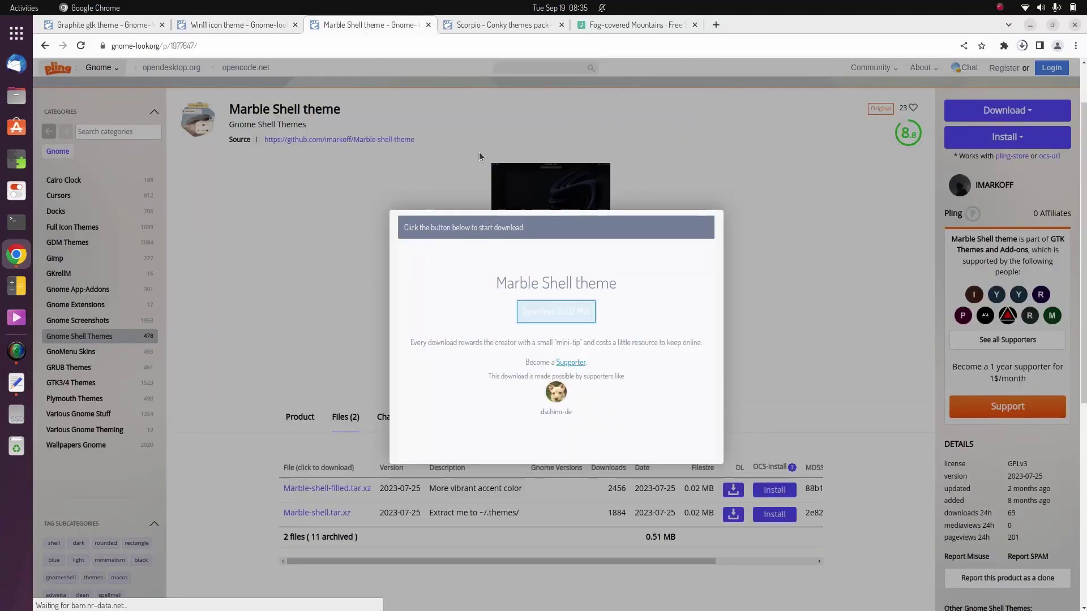
click(483, 23)
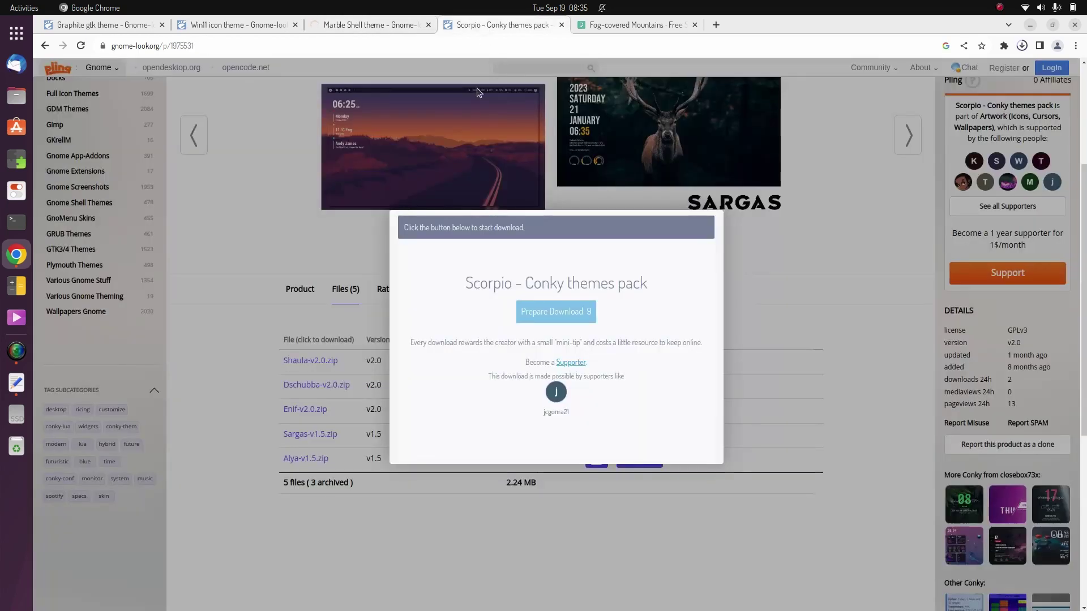
click(551, 313)
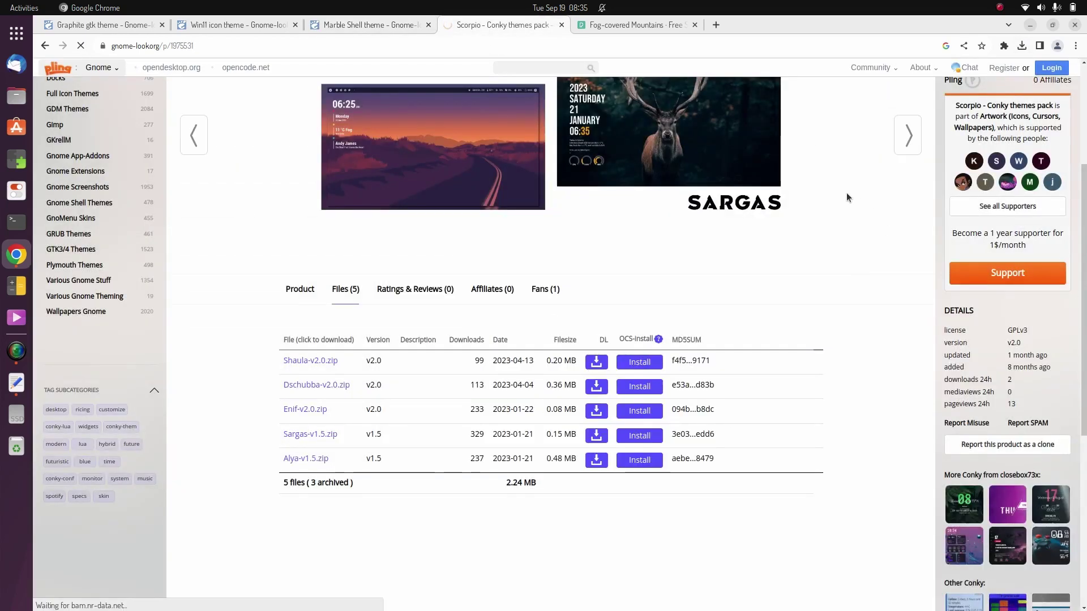
click(1021, 46)
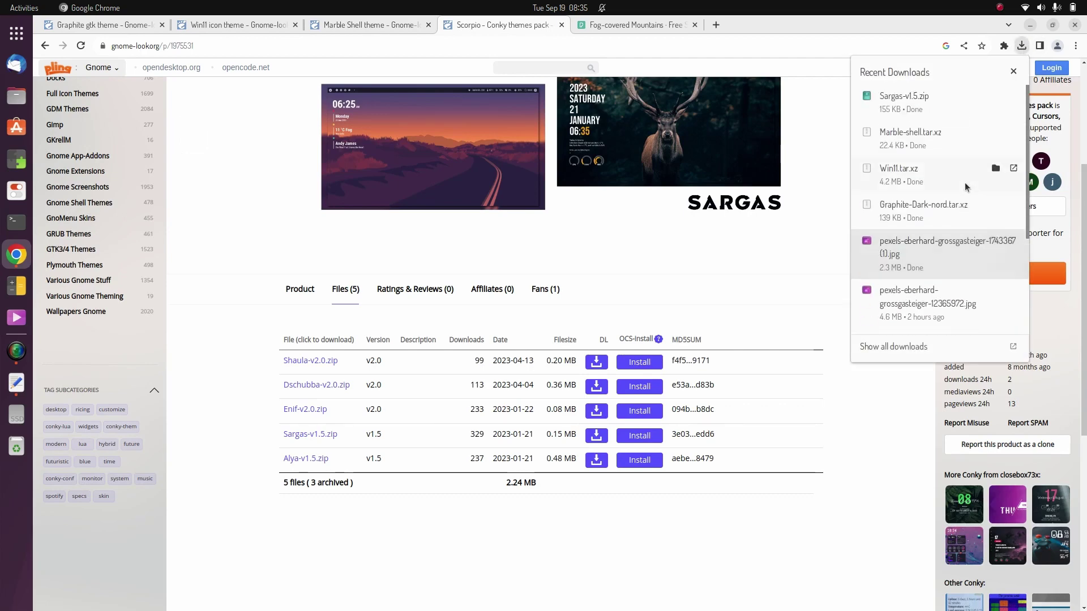
click(1031, 25)
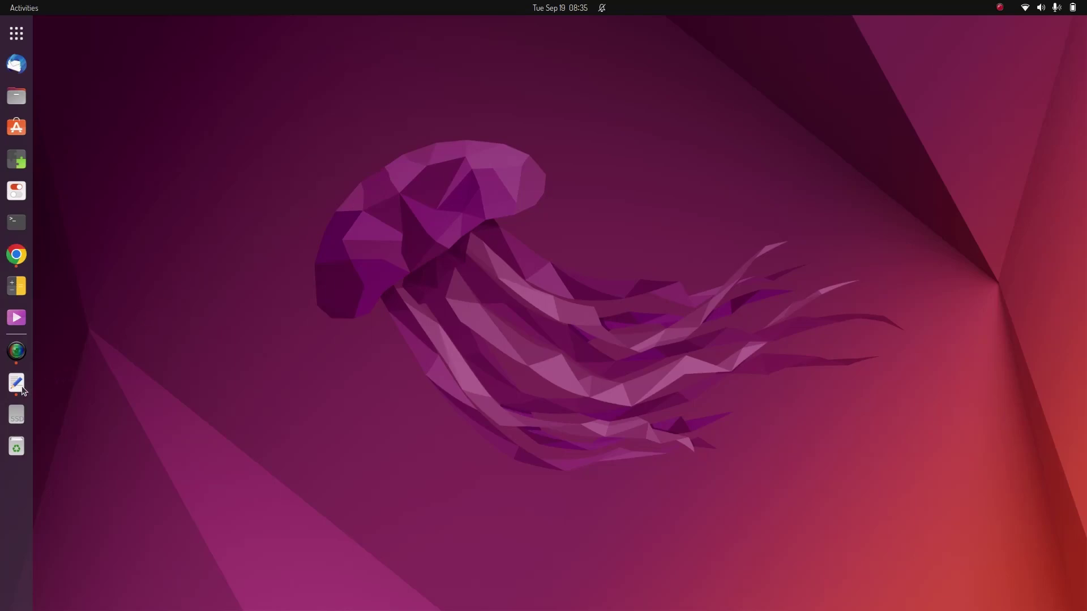
Review the theme, icon, wallpaper and extension links in links and commands.txt, and minimize the text editor.
click(22, 389)
drag(524, 364, 517, 220)
click(807, 217)
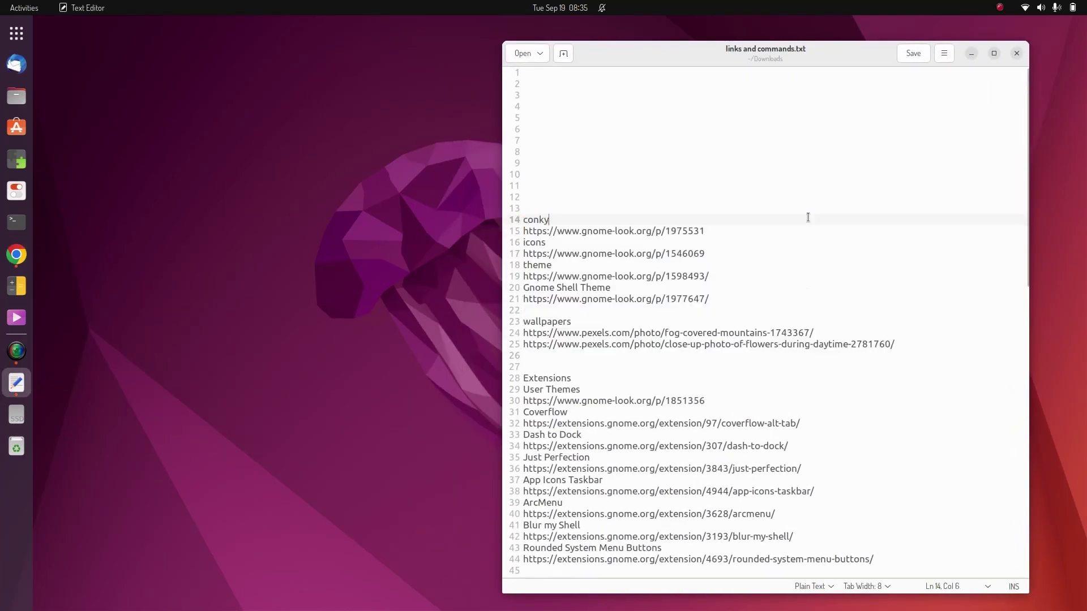
click(971, 54)
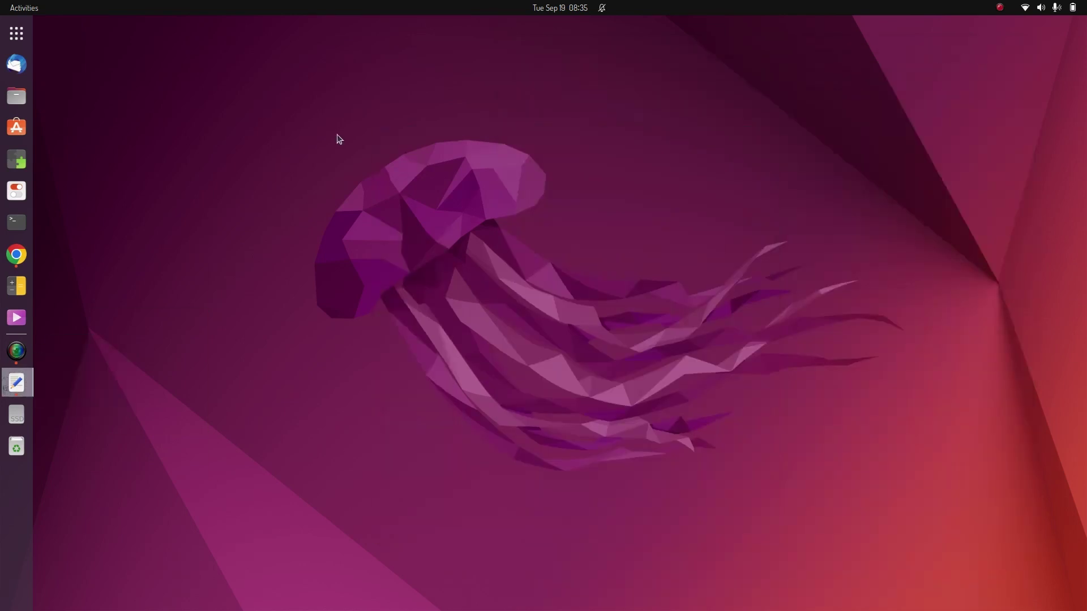
Open the Downloads folder in Files and move the duplicate mountain photo ending in 1743367.jpg to the trash.
click(15, 97)
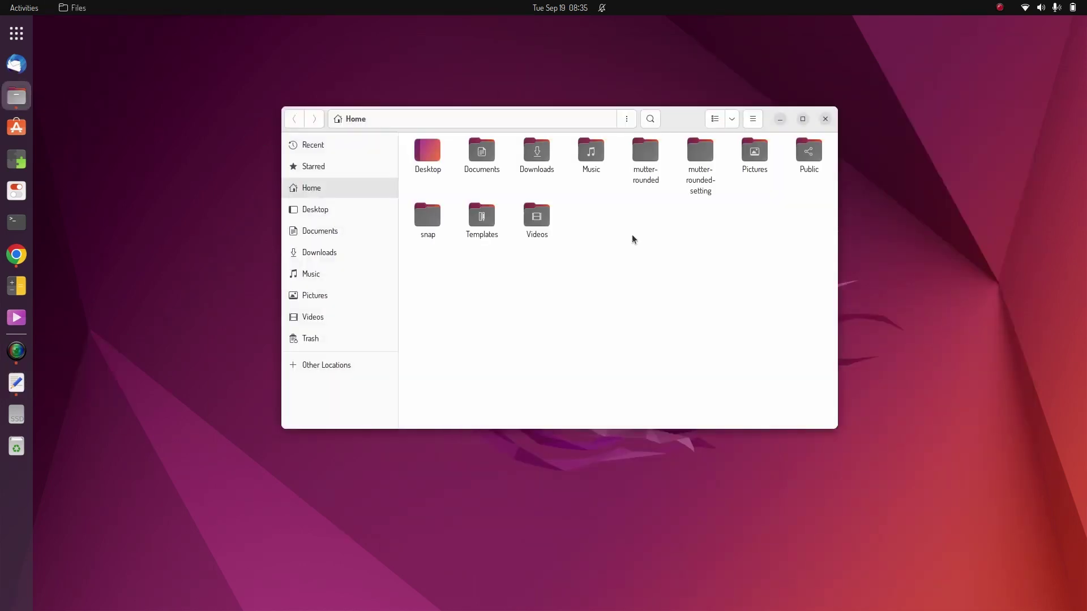
double_click(537, 152)
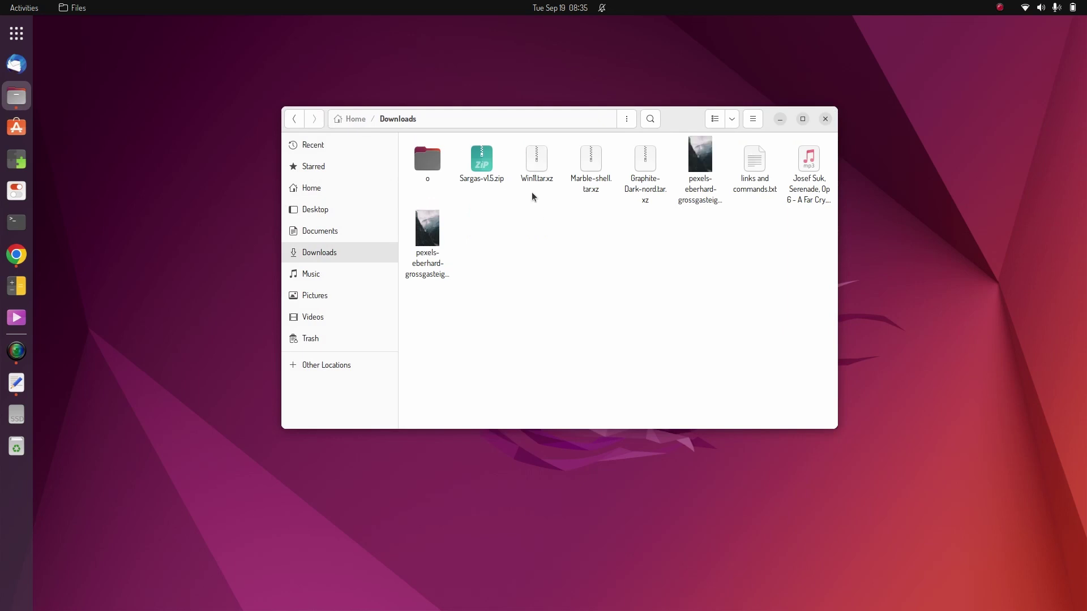
drag(531, 192, 653, 178)
click(610, 212)
click(436, 247)
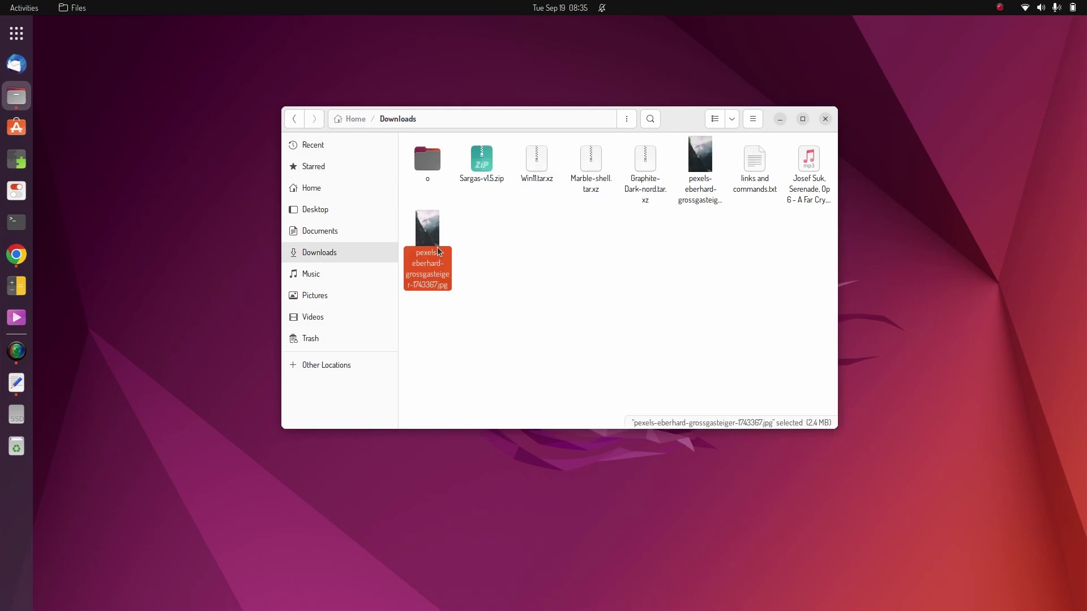
key(Delete)
click(732, 148)
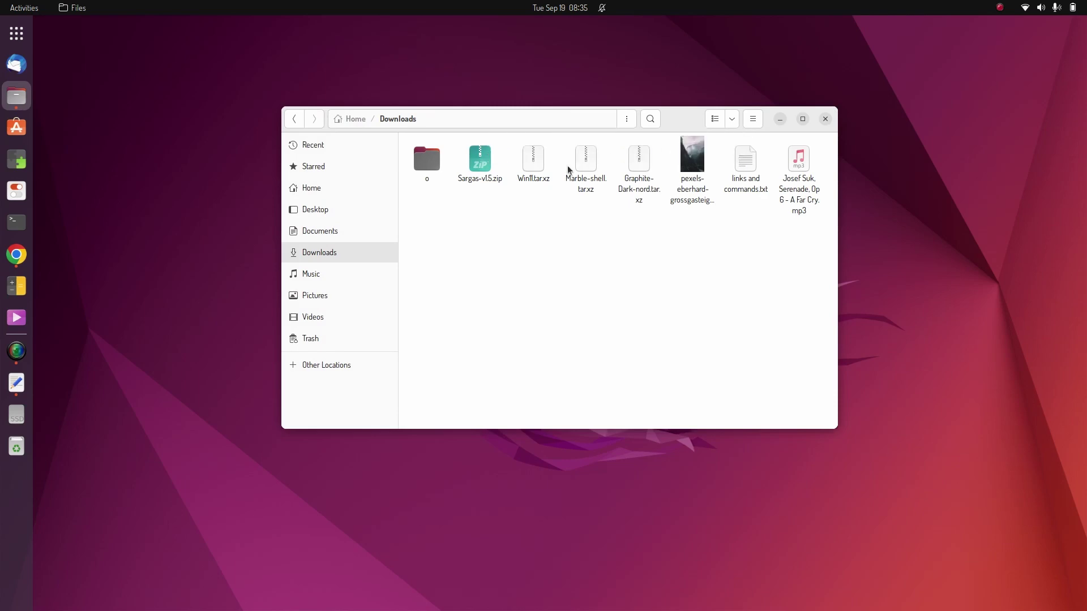
Extract the Sargas-v1.5.zip, Win11.tar.xz, Marble-shell.tar.xz and Graphite-Dark-nord.tar.xz archives into the Downloads folder.
right_click(484, 166)
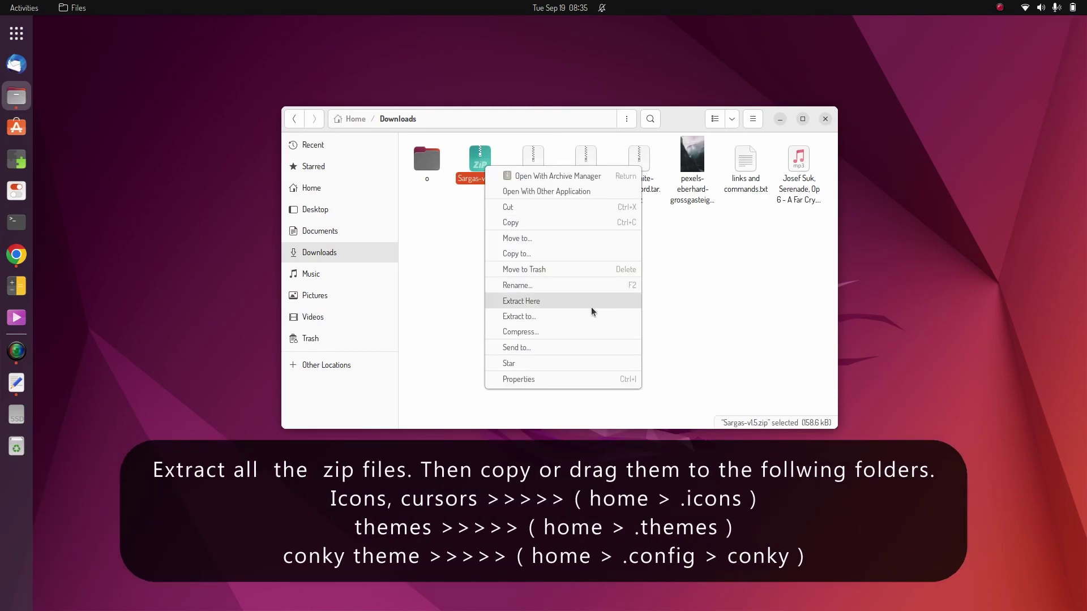
click(545, 300)
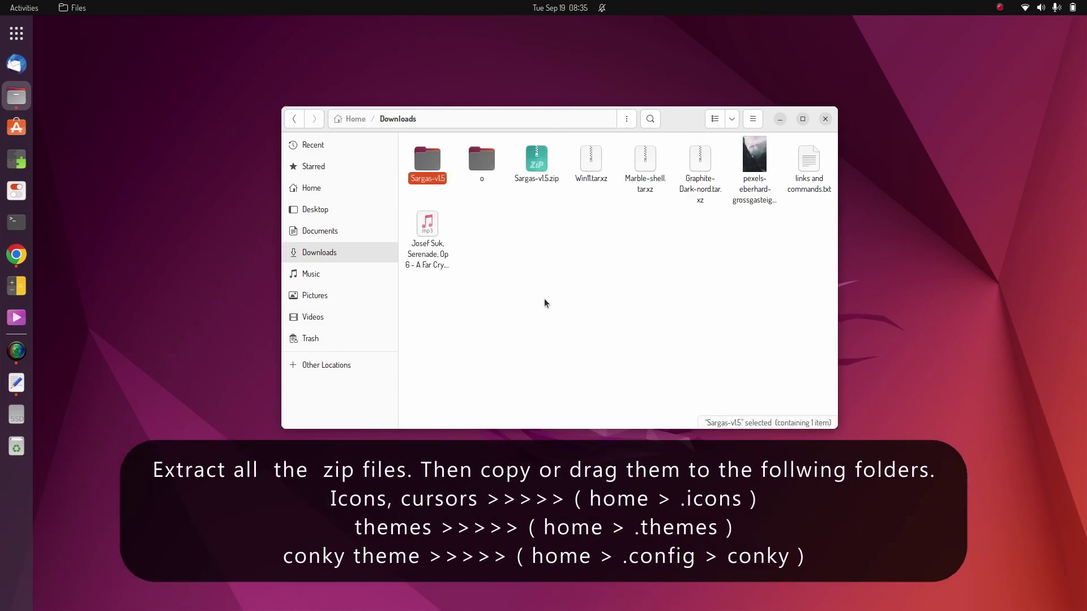
right_click(596, 178)
click(668, 300)
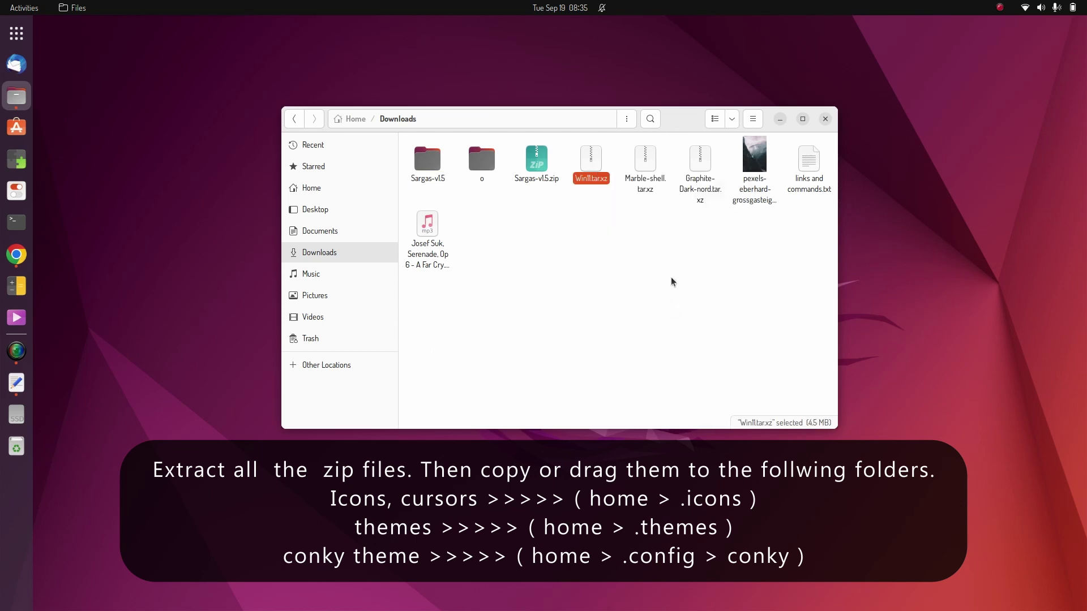
right_click(698, 179)
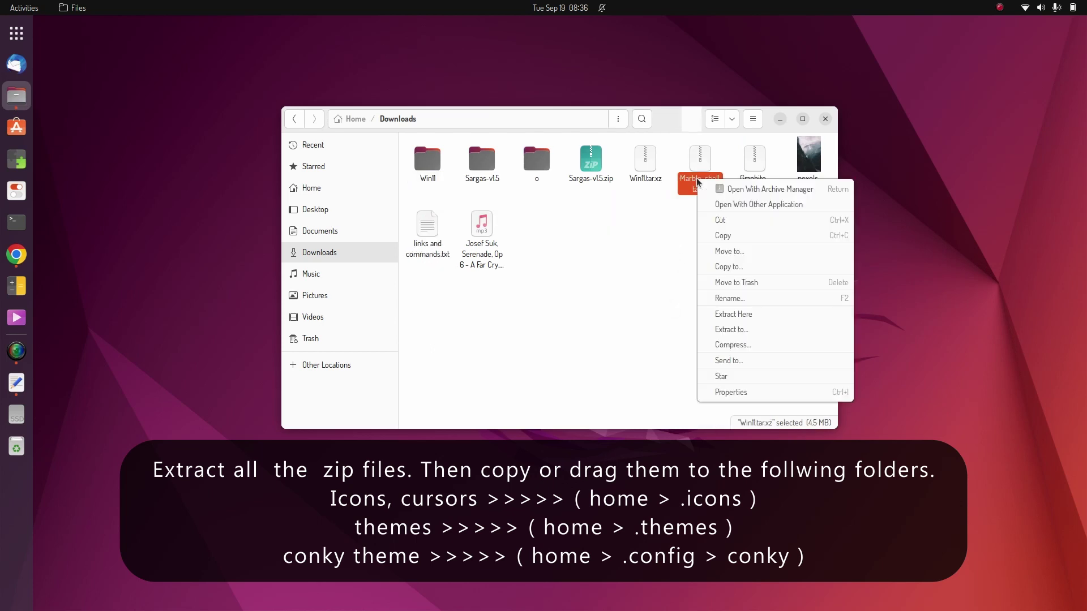
click(732, 315)
right_click(815, 190)
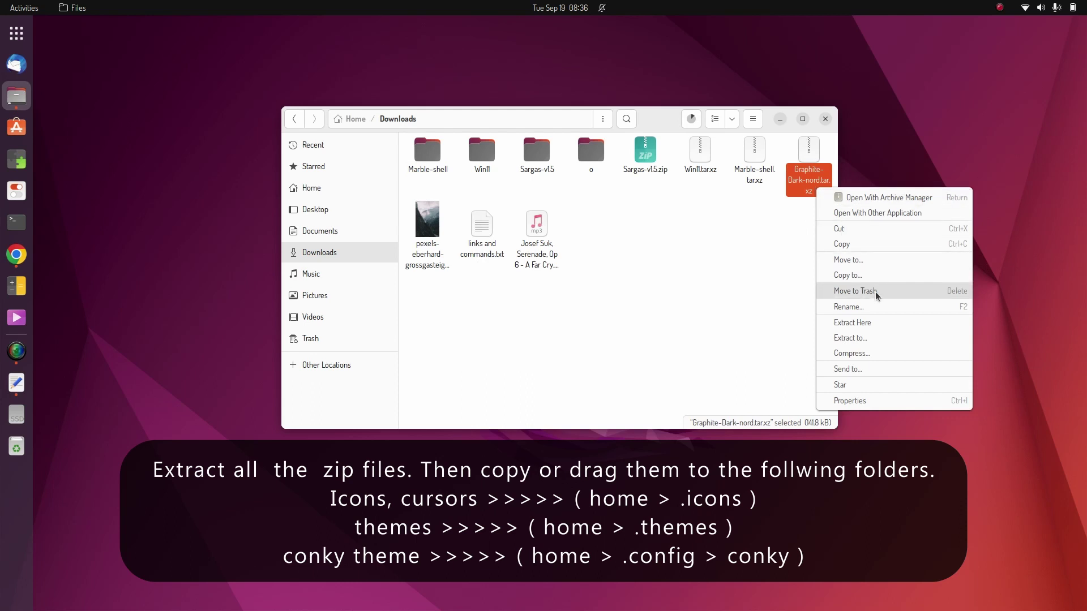
click(859, 322)
Move the Sargas, Win11, Marble-shell and Graphite-Dark-nord archive files to the trash and dismiss the deletion notice.
click(731, 294)
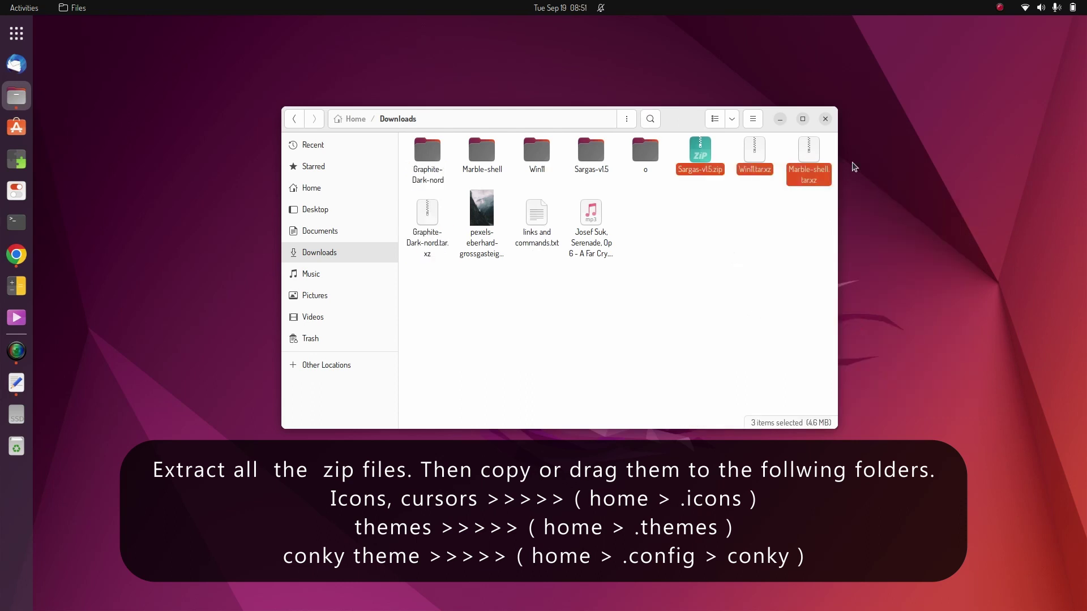
key(Delete)
click(702, 190)
key(Delete)
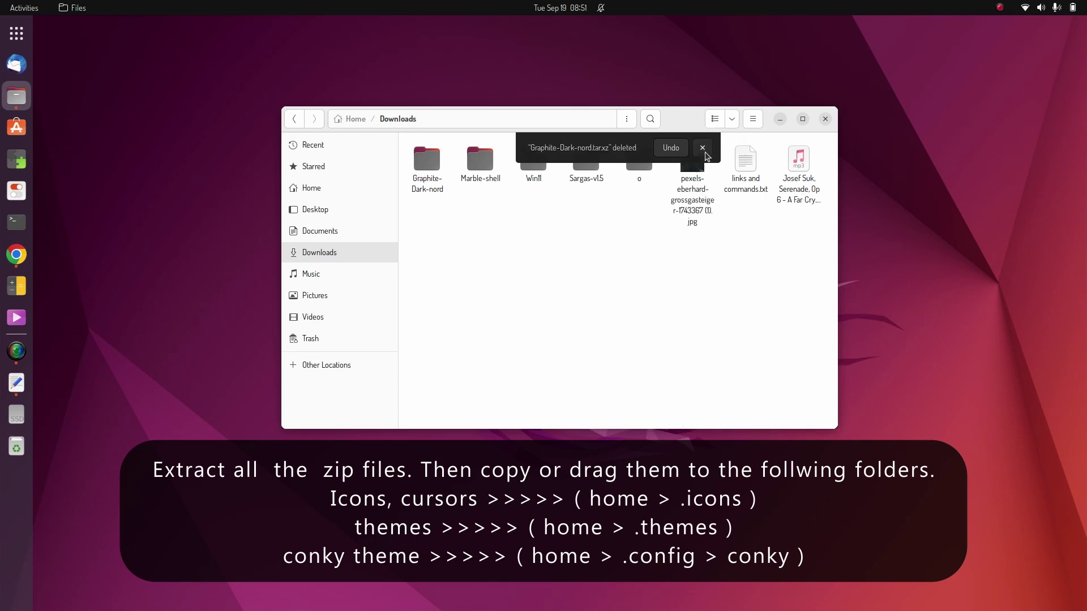
click(701, 150)
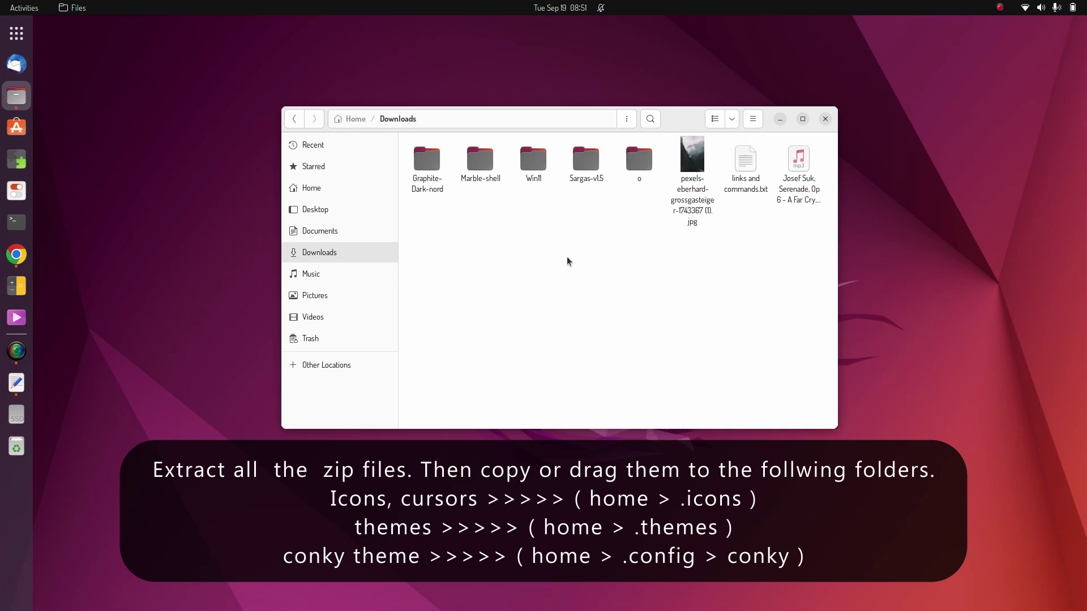
Open the Home folder in a second file window, reposition it below the Downloads window, and show hidden files.
right_click(331, 189)
click(331, 253)
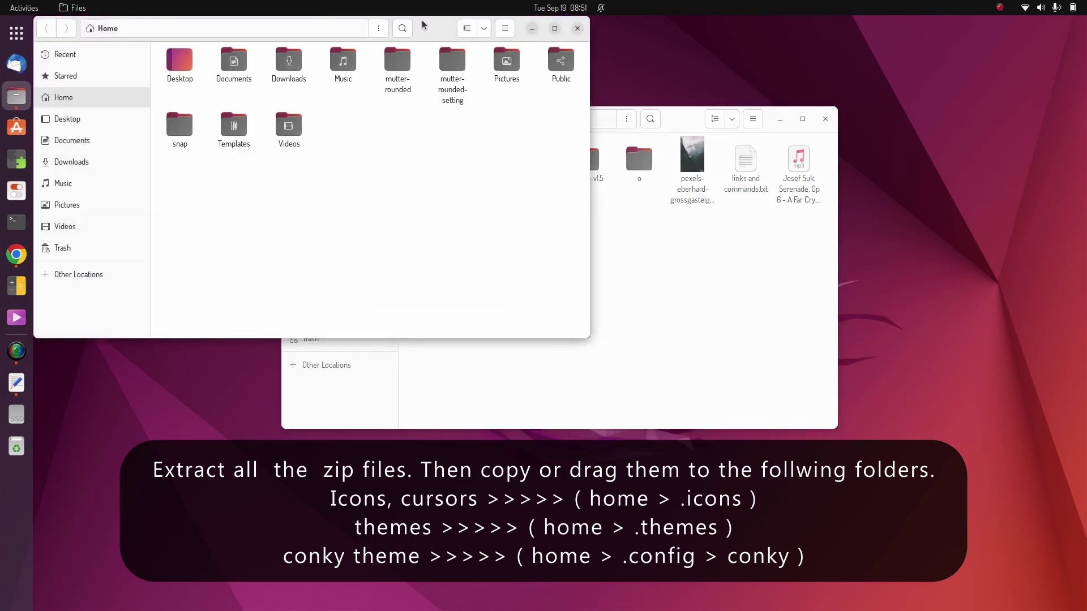
drag(425, 27, 445, 206)
click(525, 205)
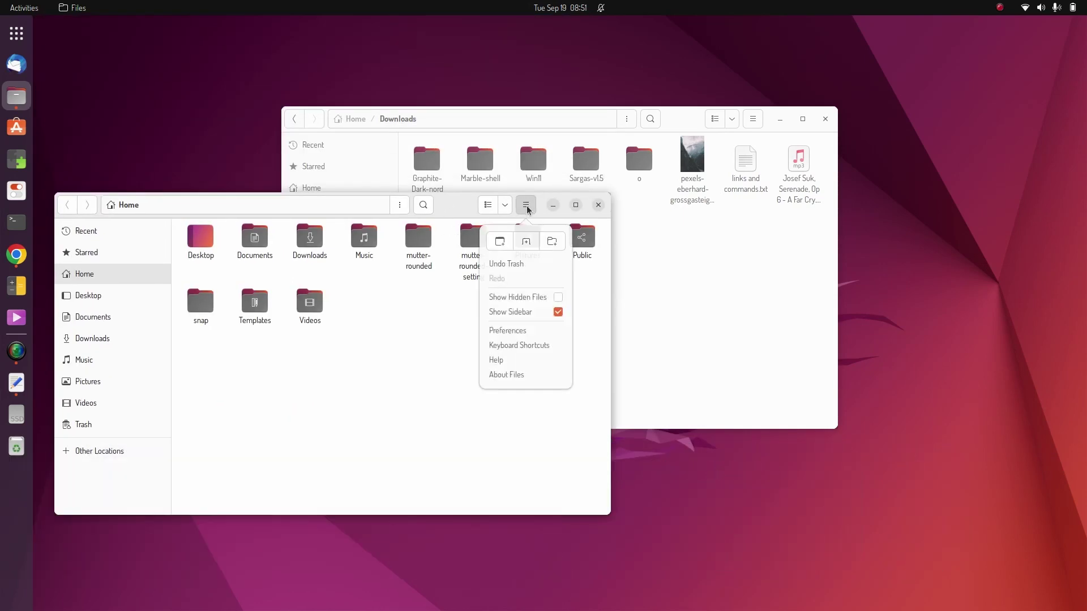
click(534, 298)
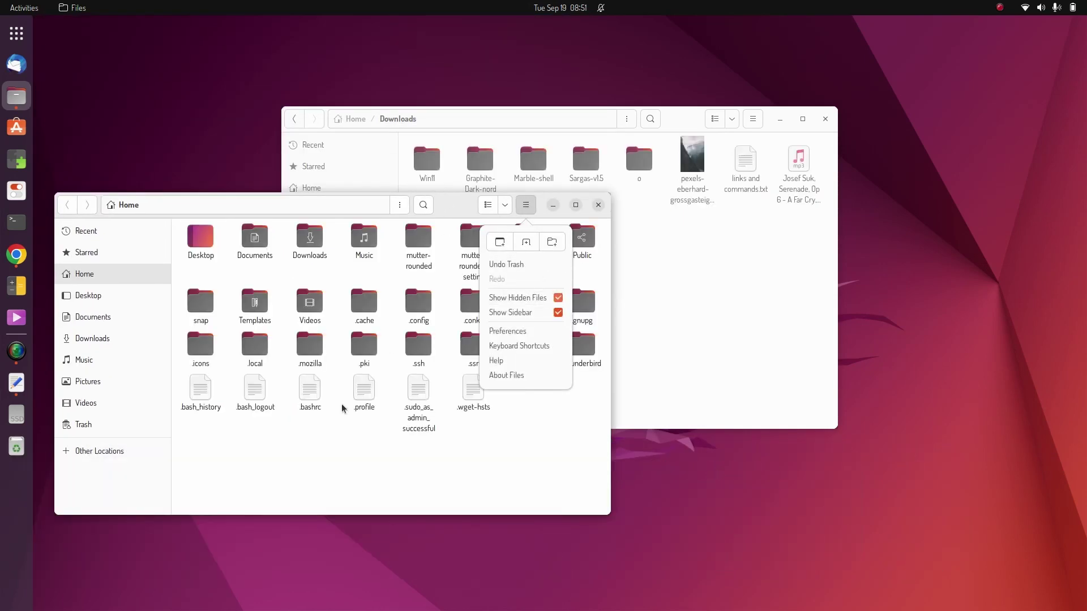
click(469, 460)
Try to create a folder named .themes in the Home folder, and cancel the new folder dialog.
right_click(482, 449)
click(509, 458)
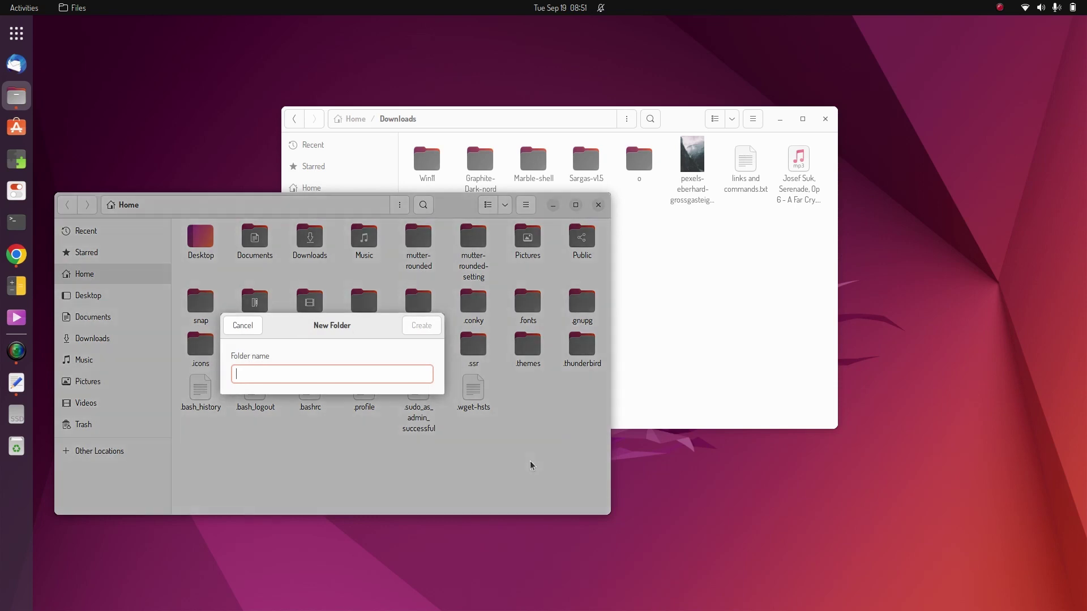
text(.themes)
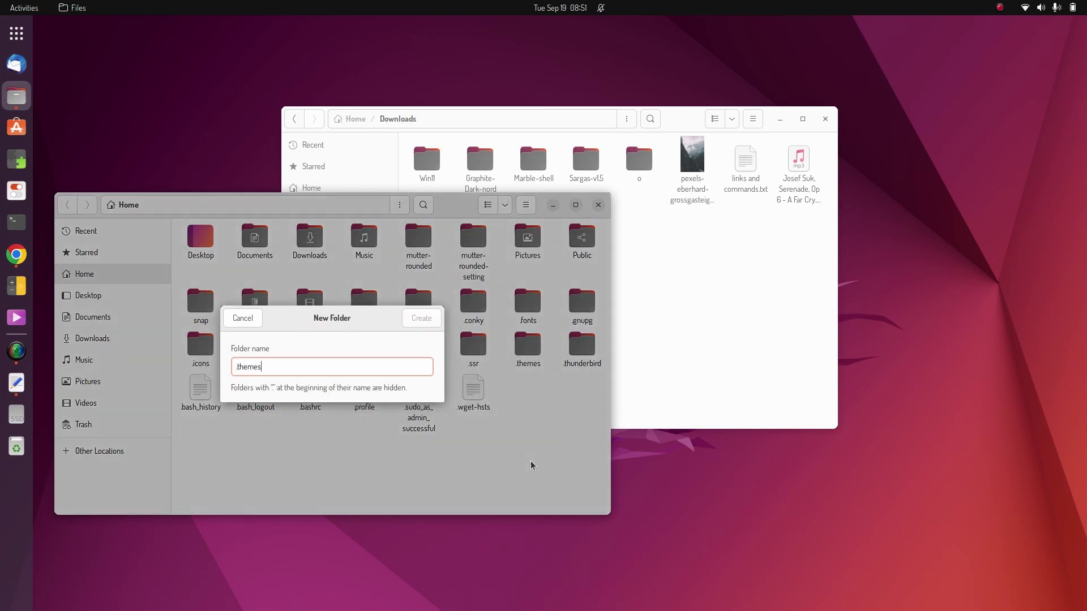
click(243, 319)
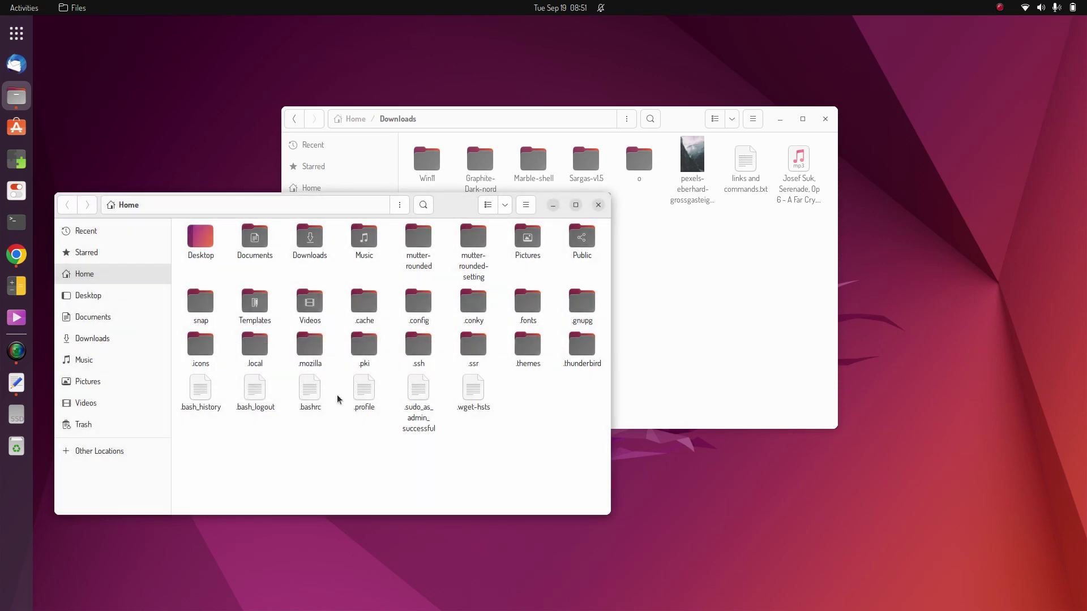
click(532, 370)
Try to create a folder named .icons in the Home folder, cancel, and check the existing .icons folder.
right_click(538, 423)
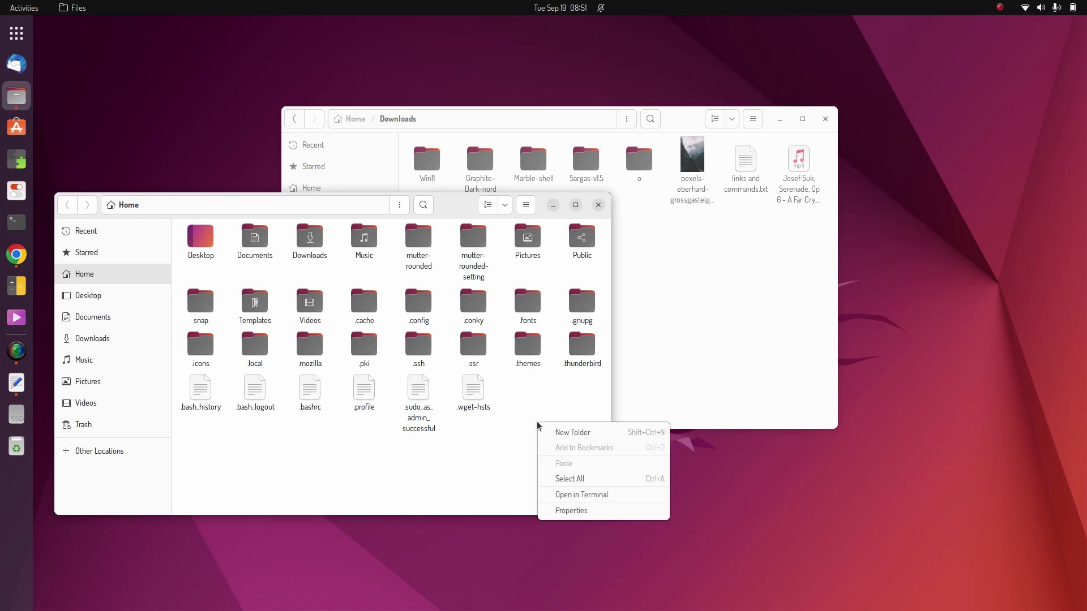
click(582, 434)
text(.)
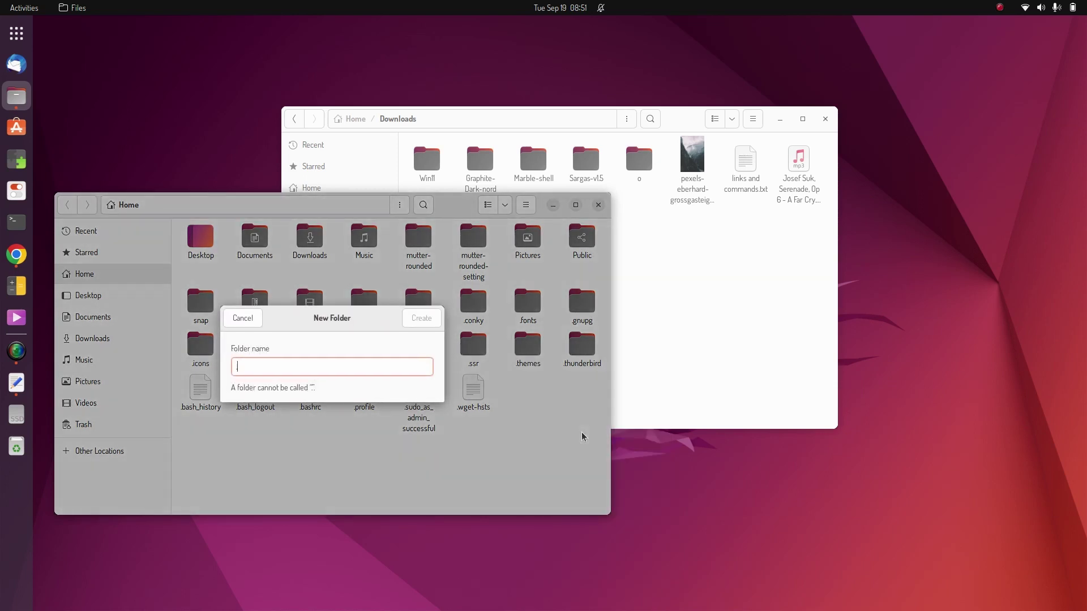
text(icons)
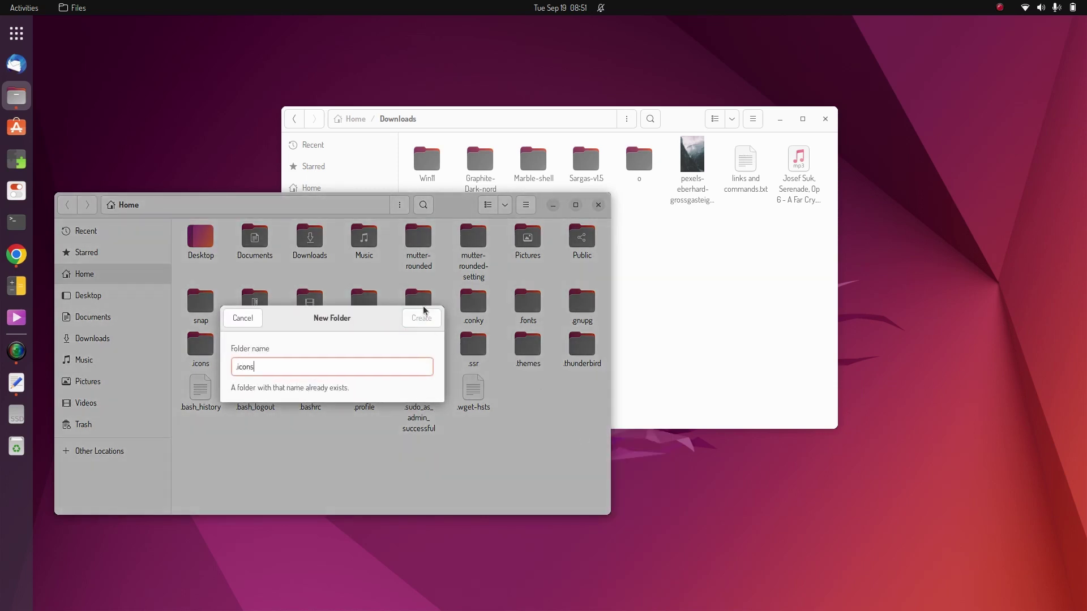
click(242, 319)
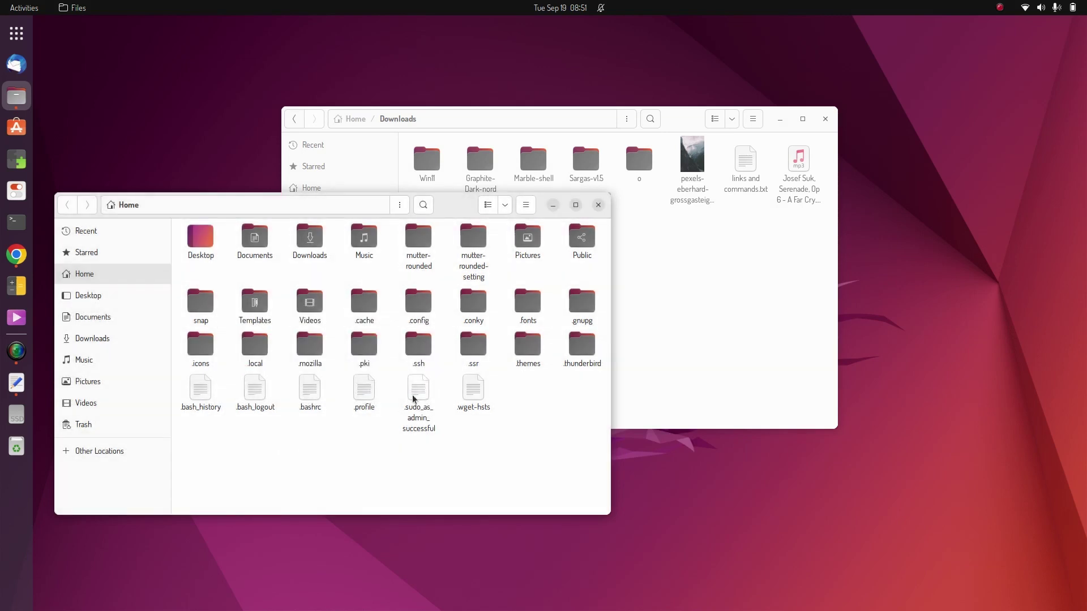
click(207, 349)
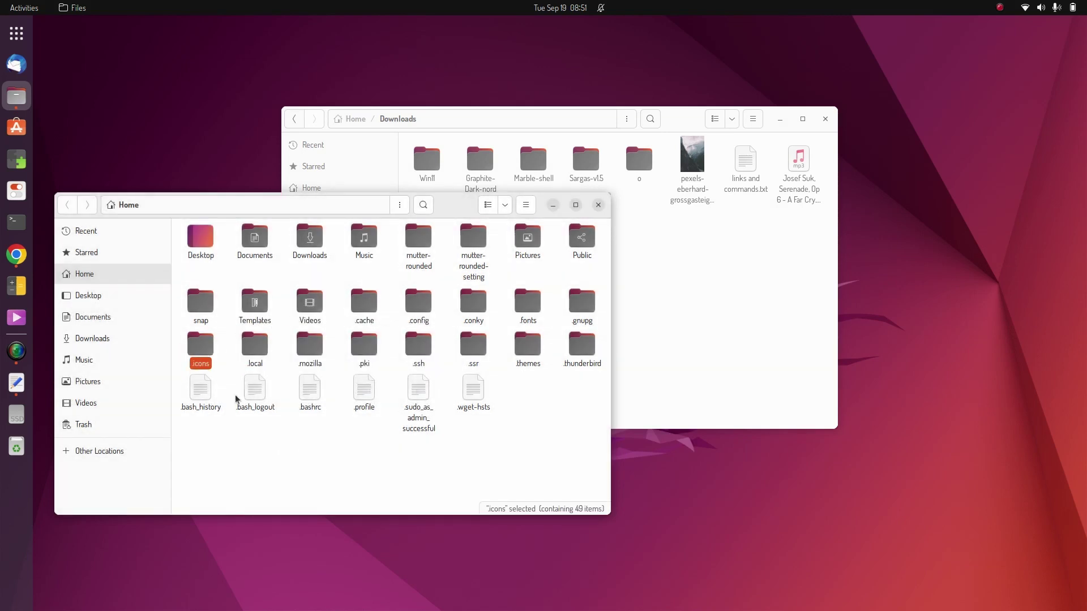
click(361, 463)
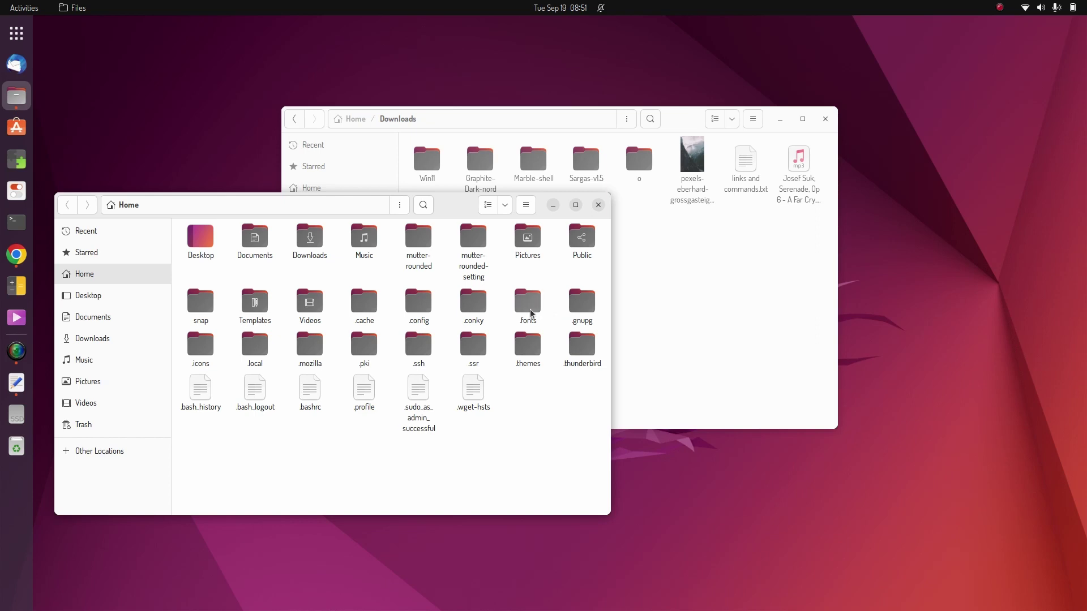
Try to create a folder named conky inside .config, cancel the dialog, and return to the Home folder.
double_click(420, 309)
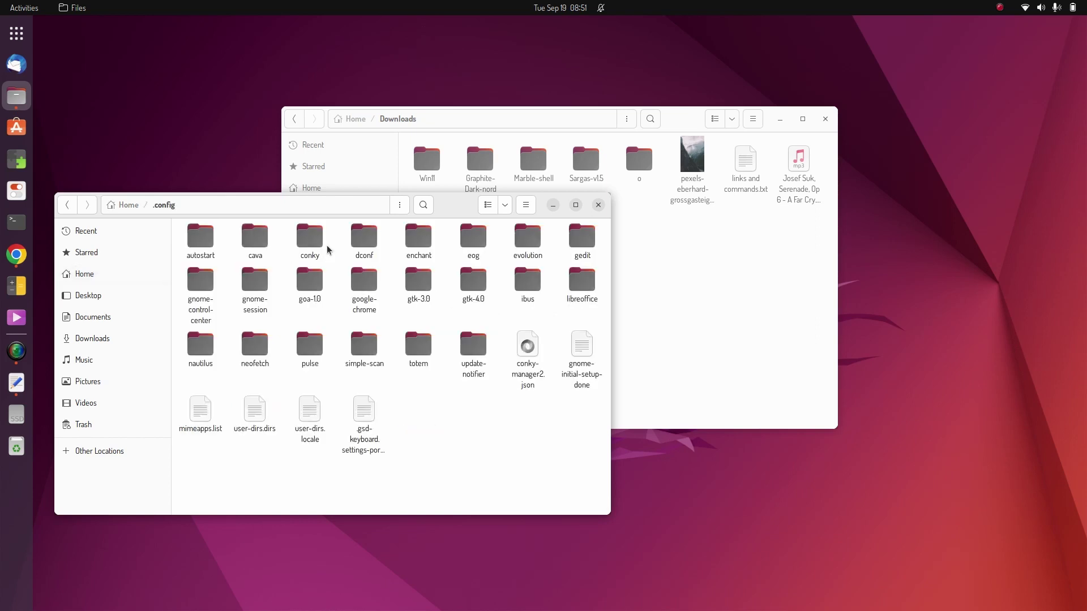
right_click(490, 390)
click(523, 402)
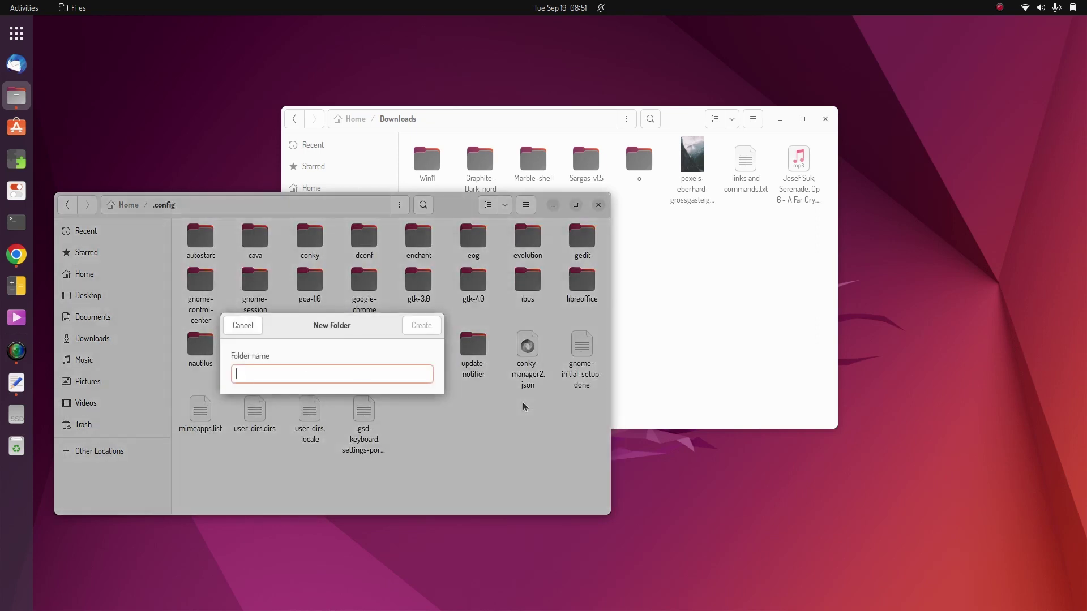
text(conky)
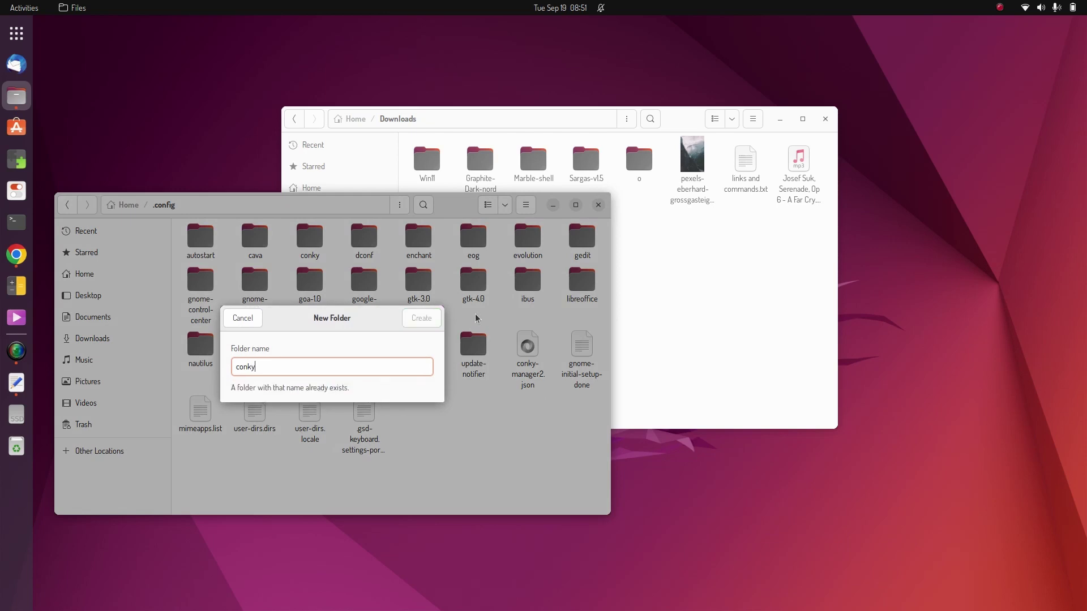
click(260, 323)
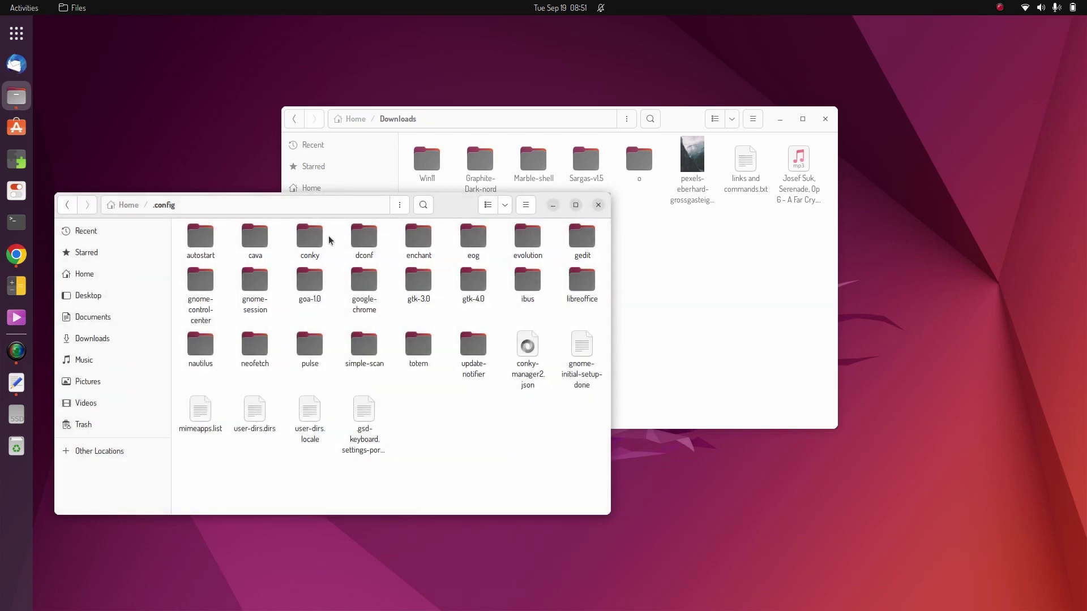
click(300, 254)
click(67, 205)
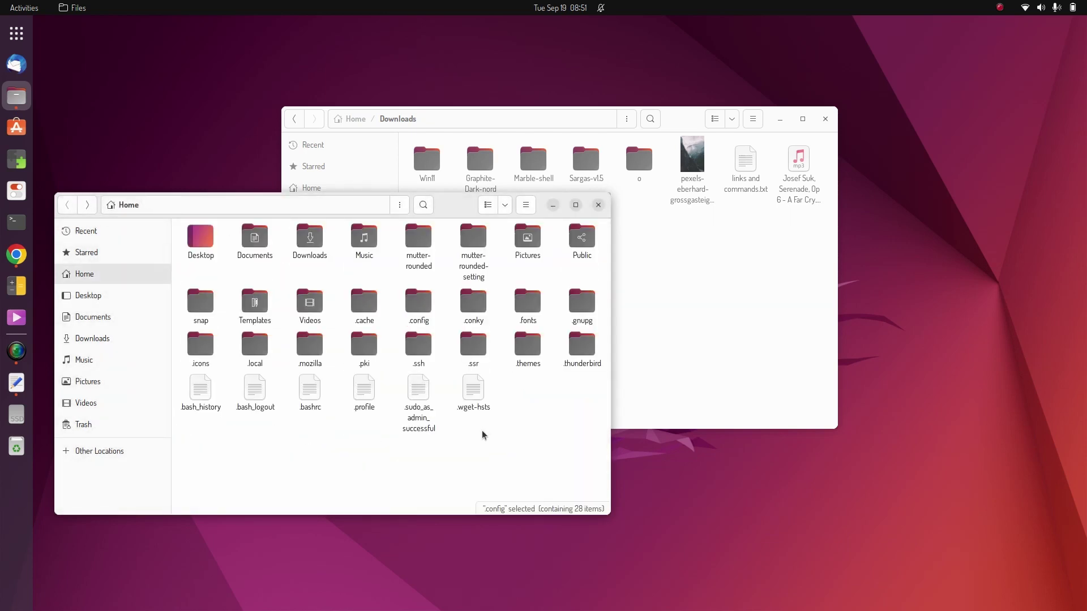
Open the .themes folder and tile its window side by side with the Downloads window.
double_click(536, 356)
drag(675, 125, 1083, 227)
double_click(461, 210)
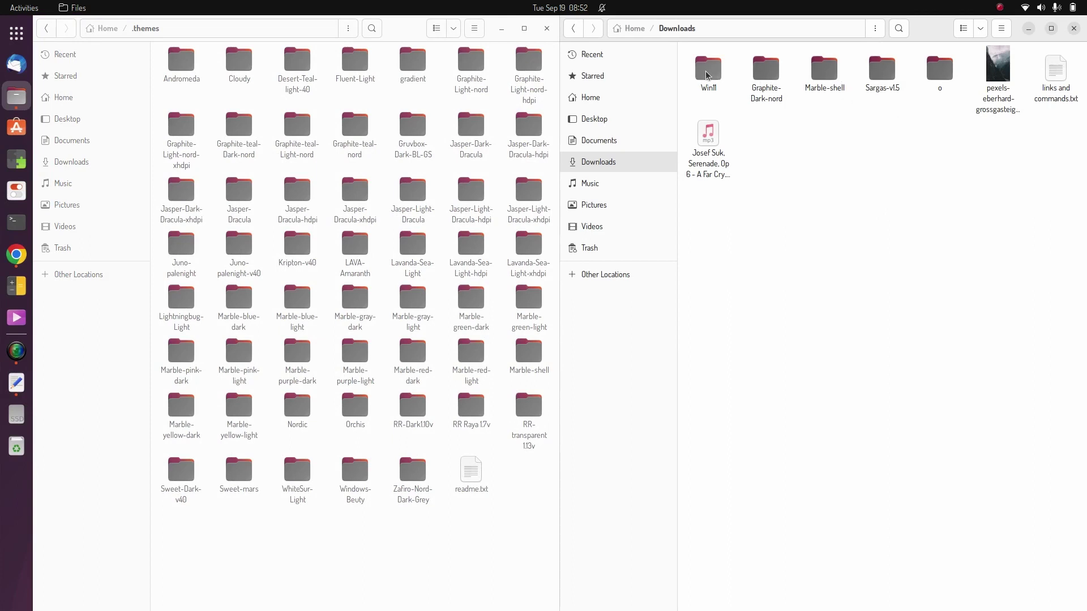
Inspect the extracted Graphite-Dark-nord folder, select its three theme folders, and return to Downloads.
double_click(766, 70)
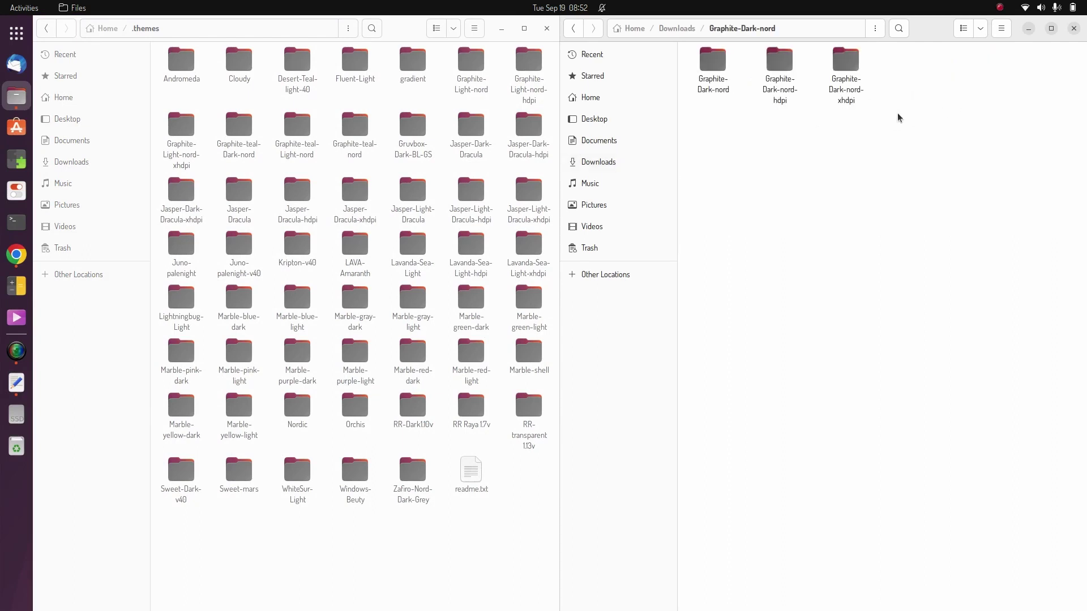
double_click(712, 62)
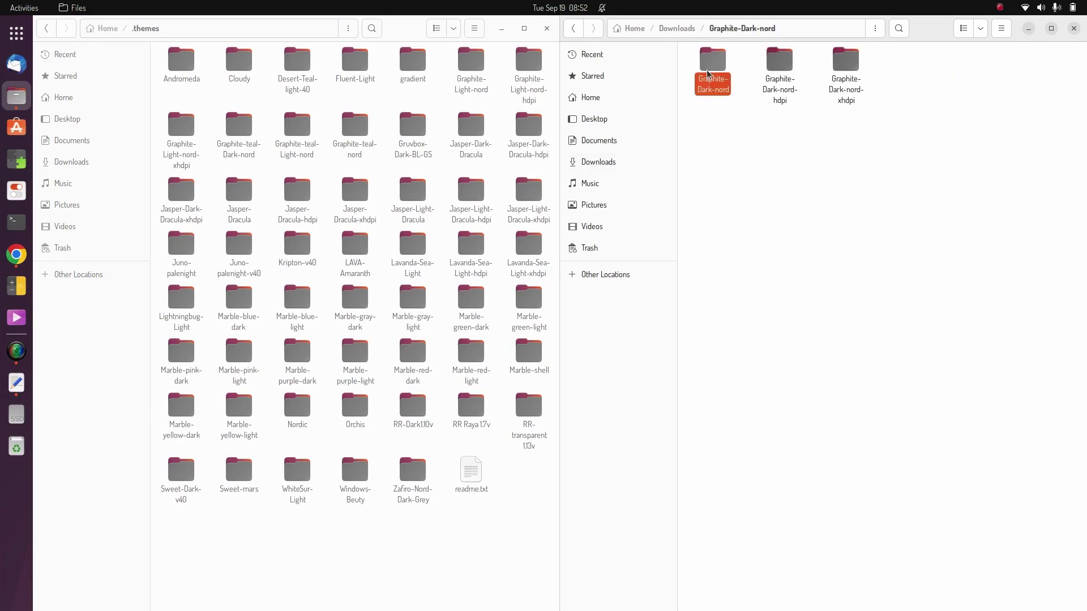
click(572, 33)
drag(945, 107, 758, 244)
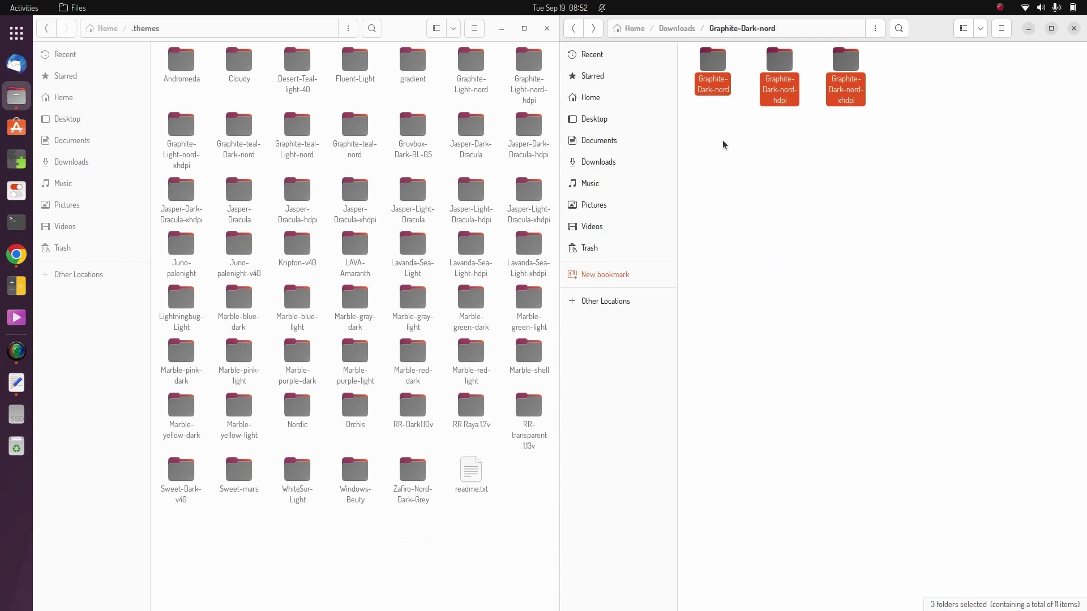
click(574, 29)
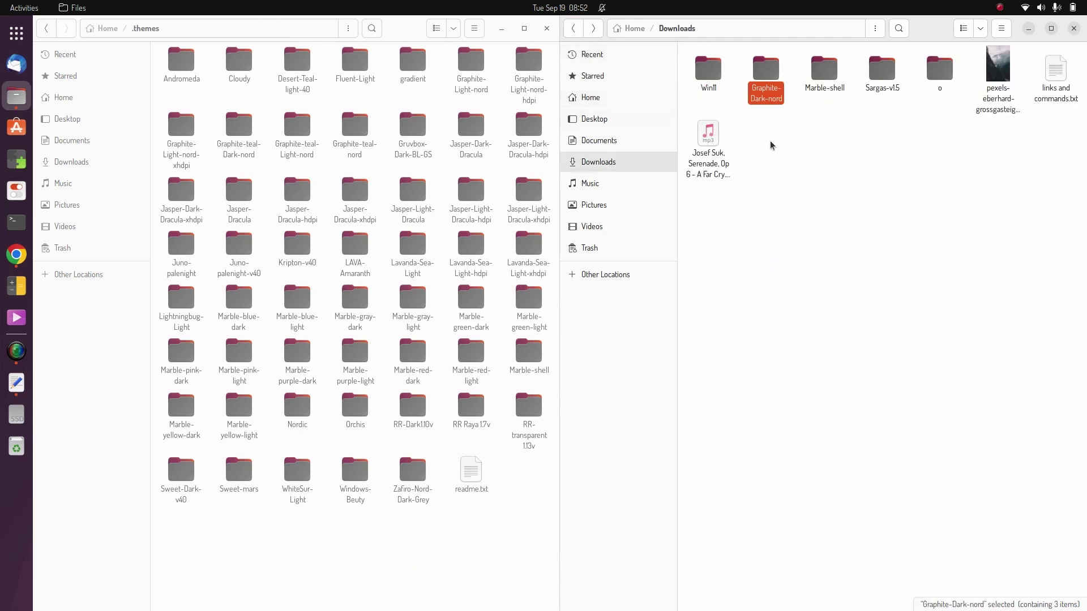
click(771, 146)
Try to transfer all Marble color theme folders from Marble-shell into .themes, and return to Downloads.
double_click(827, 81)
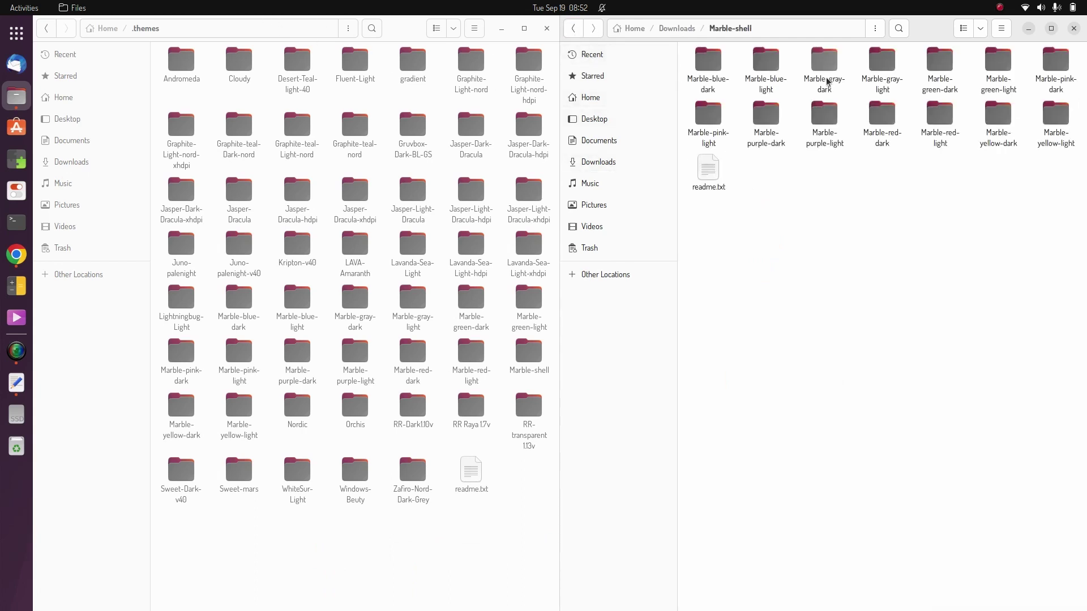
drag(686, 119, 1081, 55)
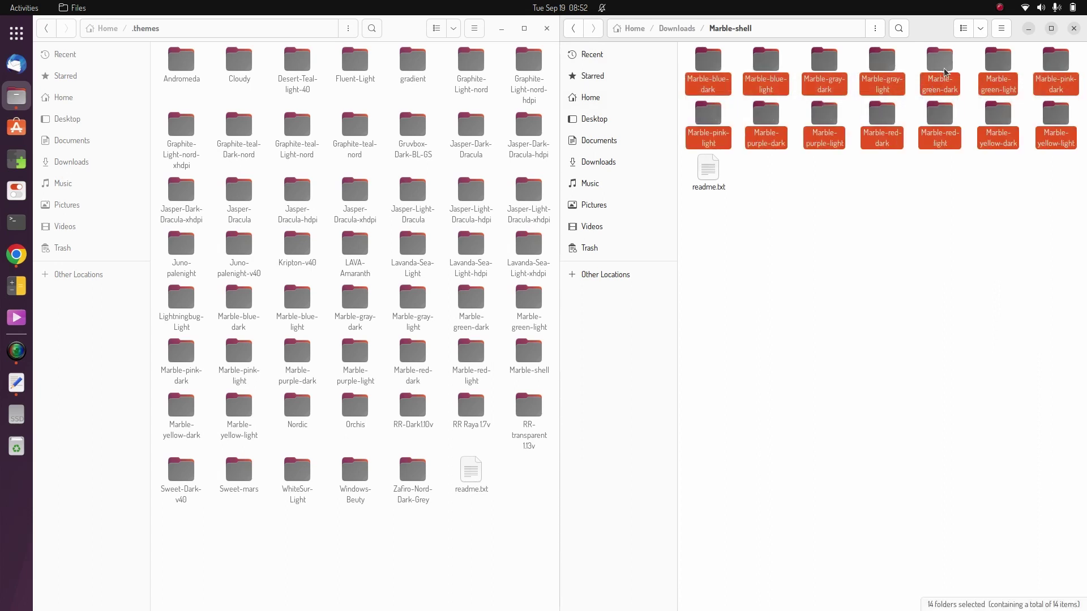
drag(943, 72, 382, 552)
click(835, 266)
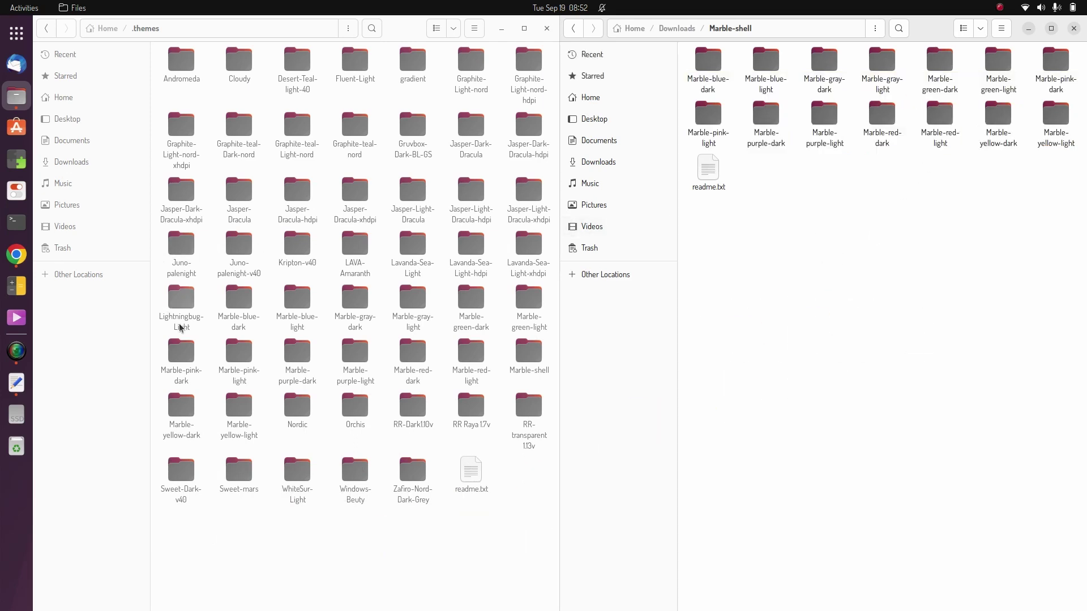
drag(443, 304, 888, 134)
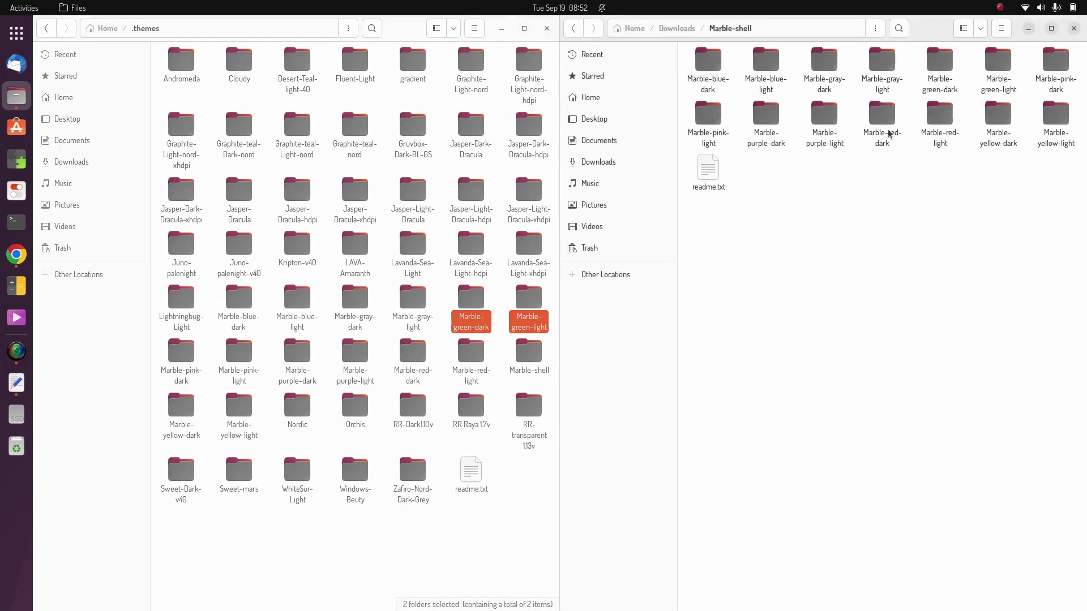
click(576, 28)
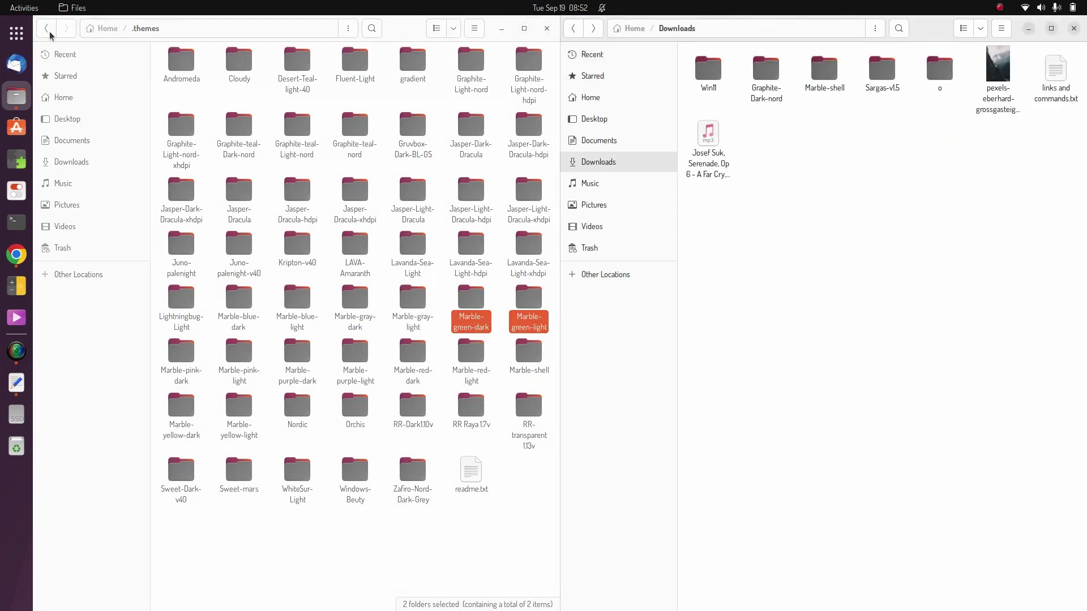
Move the Win11 and Win11-dark icon folders from Downloads/Win11 into the .icons folder, and return to Downloads.
click(47, 30)
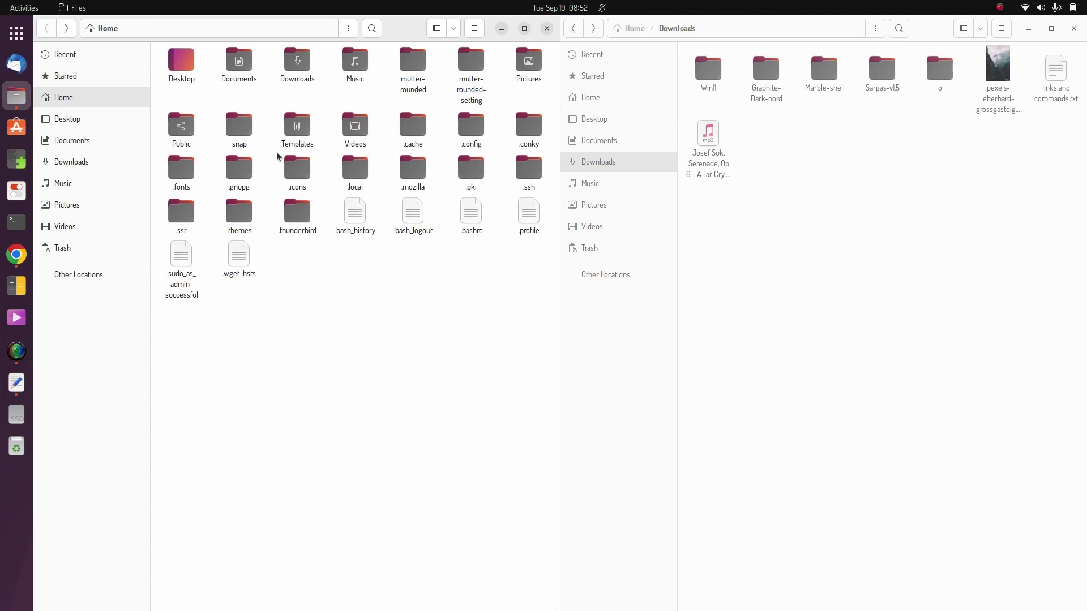
double_click(300, 171)
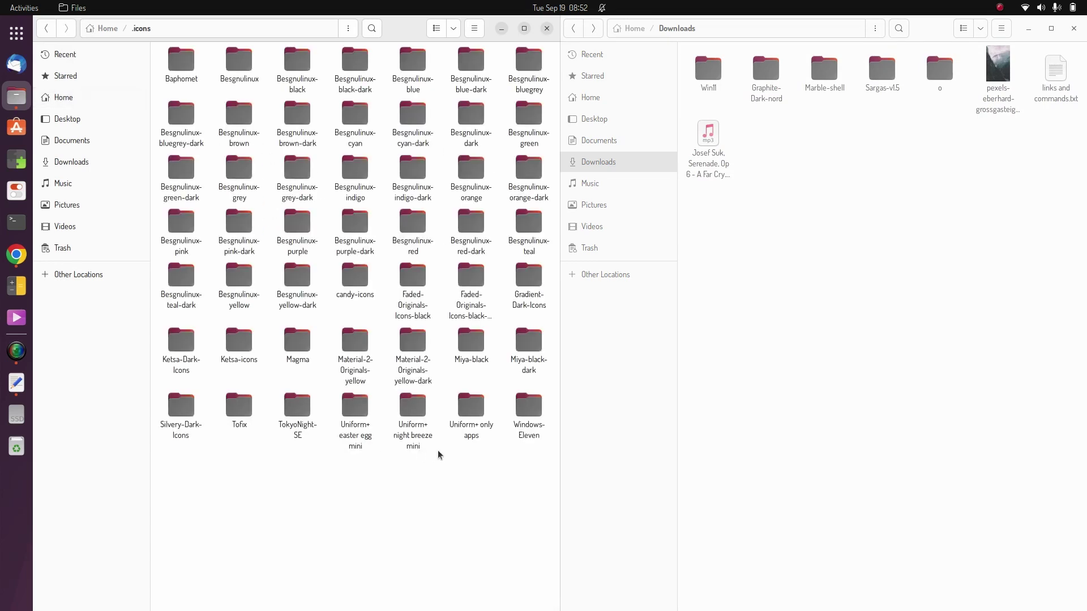
click(811, 248)
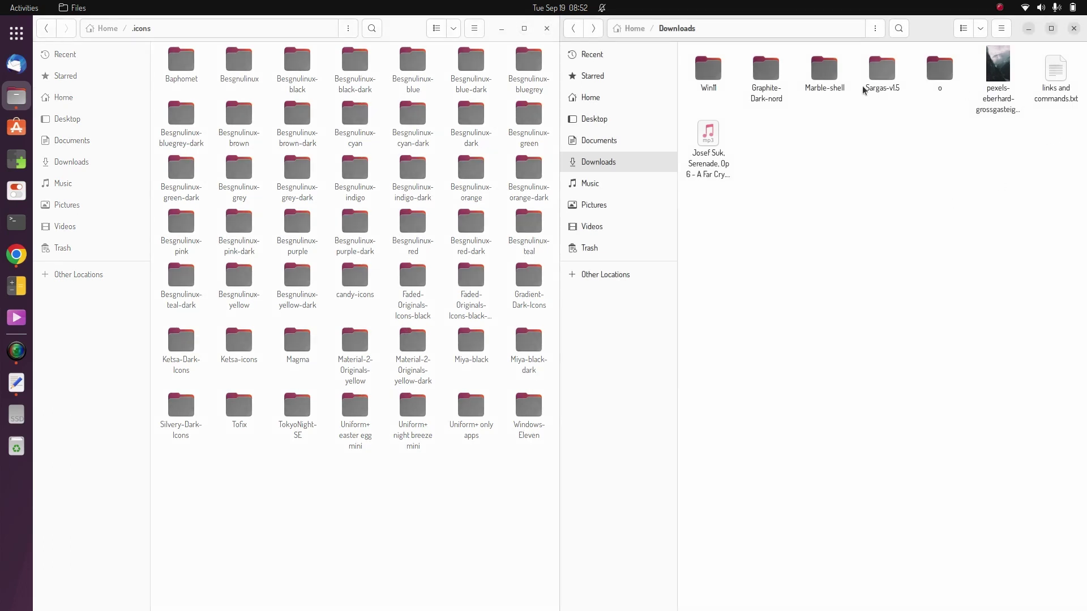
double_click(707, 74)
double_click(715, 59)
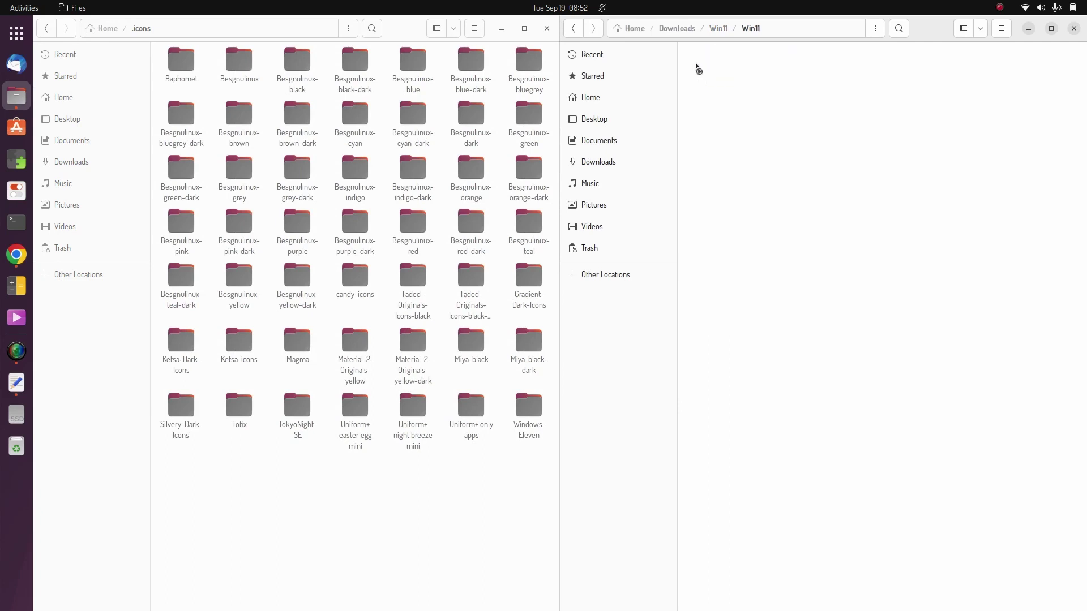
click(573, 28)
click(790, 59)
ctrl+click(716, 59)
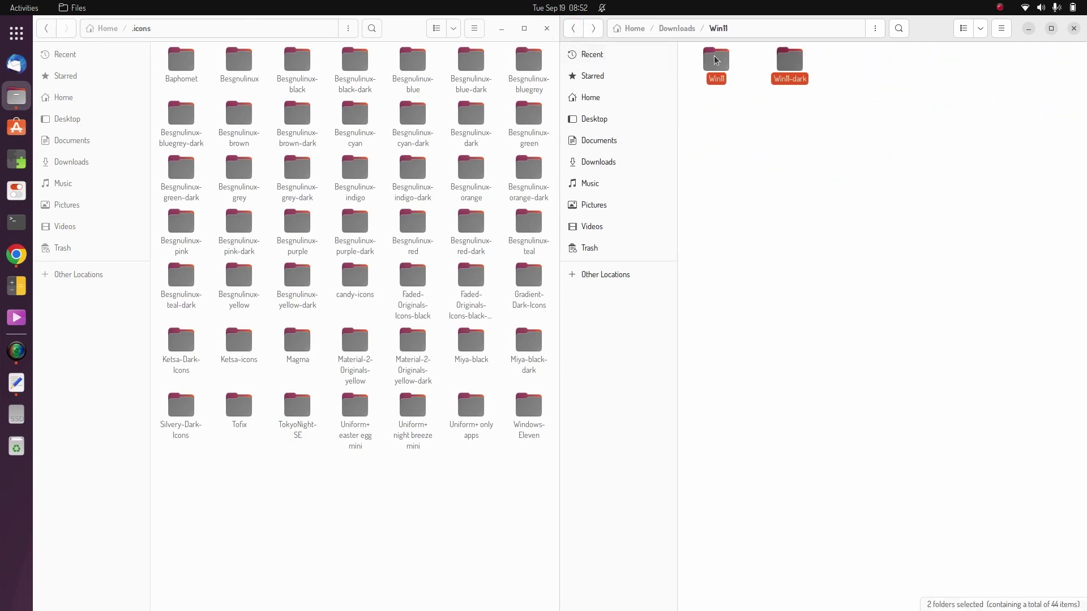
drag(716, 59, 262, 505)
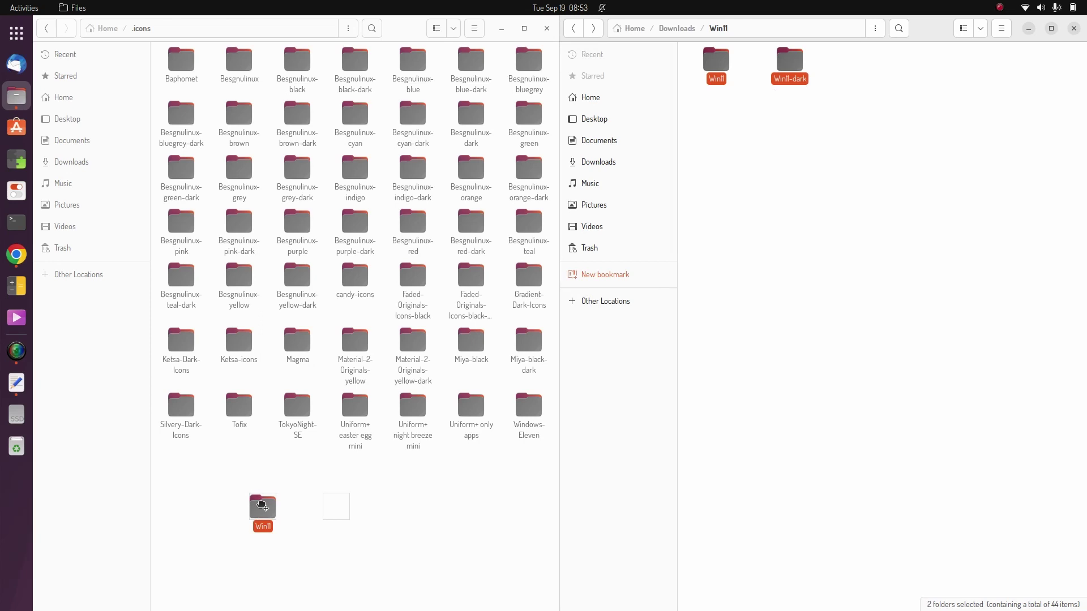
drag(262, 505, 262, 507)
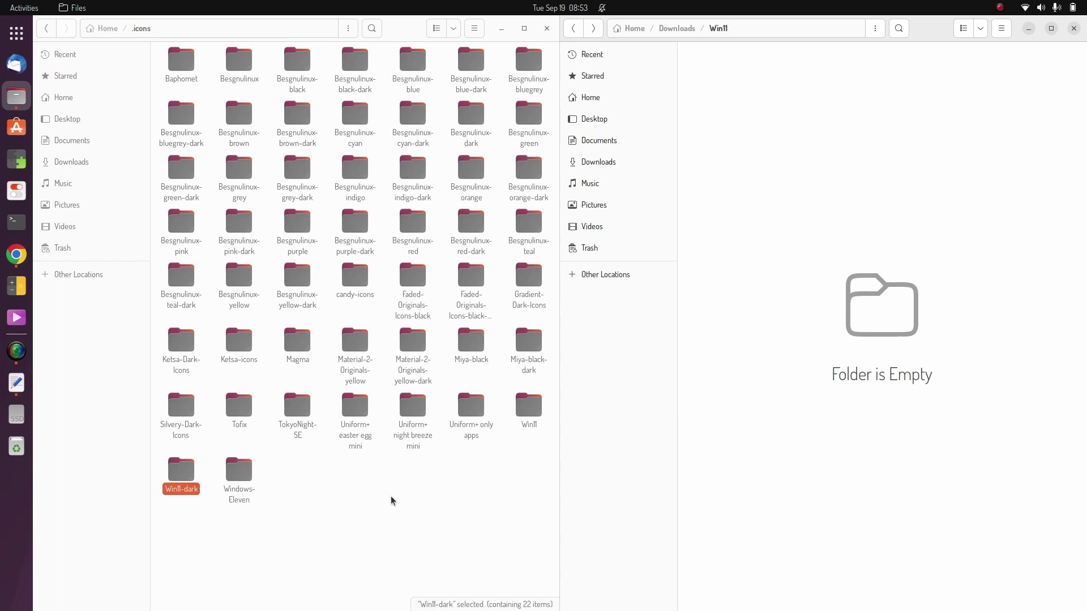
click(393, 501)
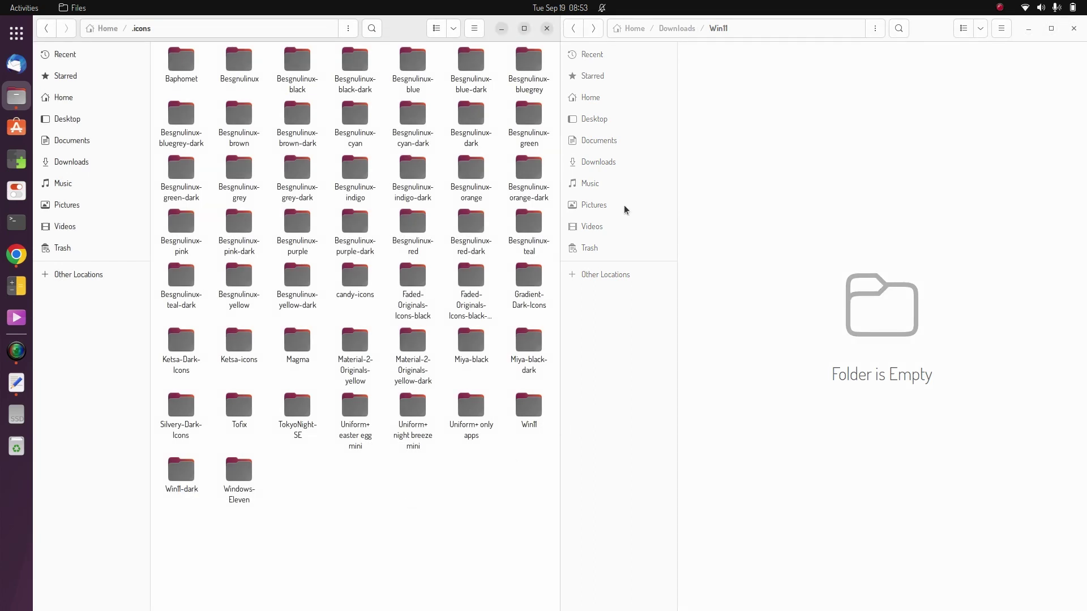
click(573, 30)
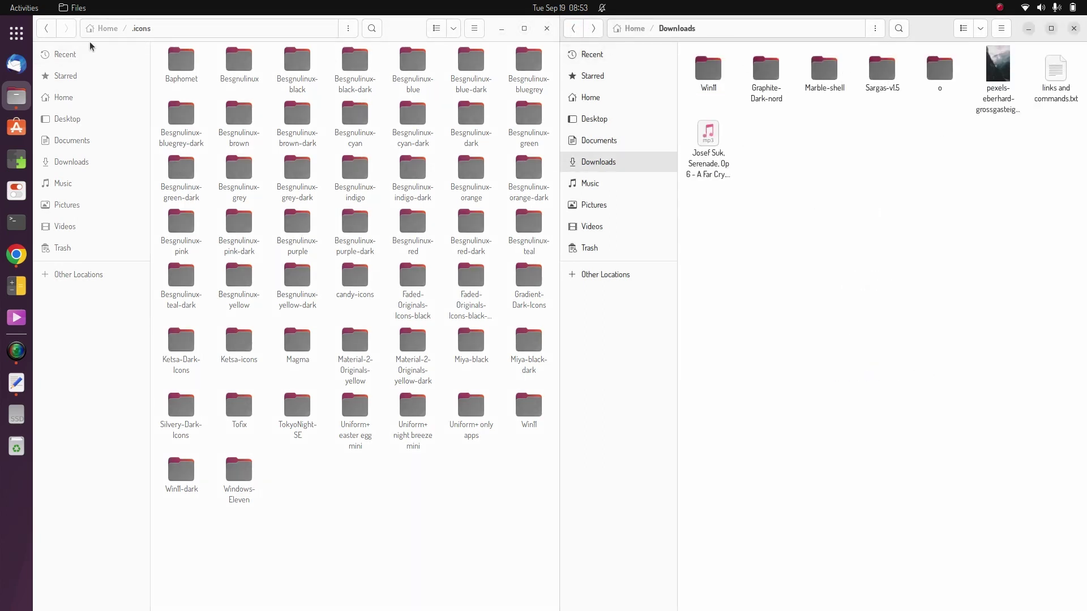
Move the Sargas folder from Downloads/Sargas-v1.5 into .config/conky, and close both file manager windows.
click(47, 29)
click(472, 225)
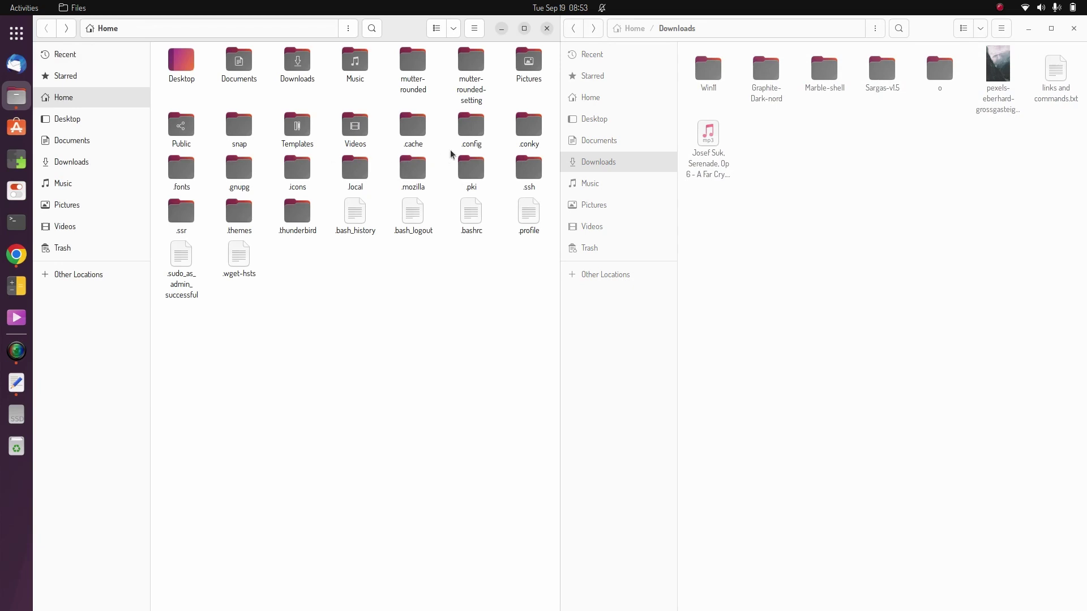
double_click(471, 126)
click(299, 71)
double_click(299, 69)
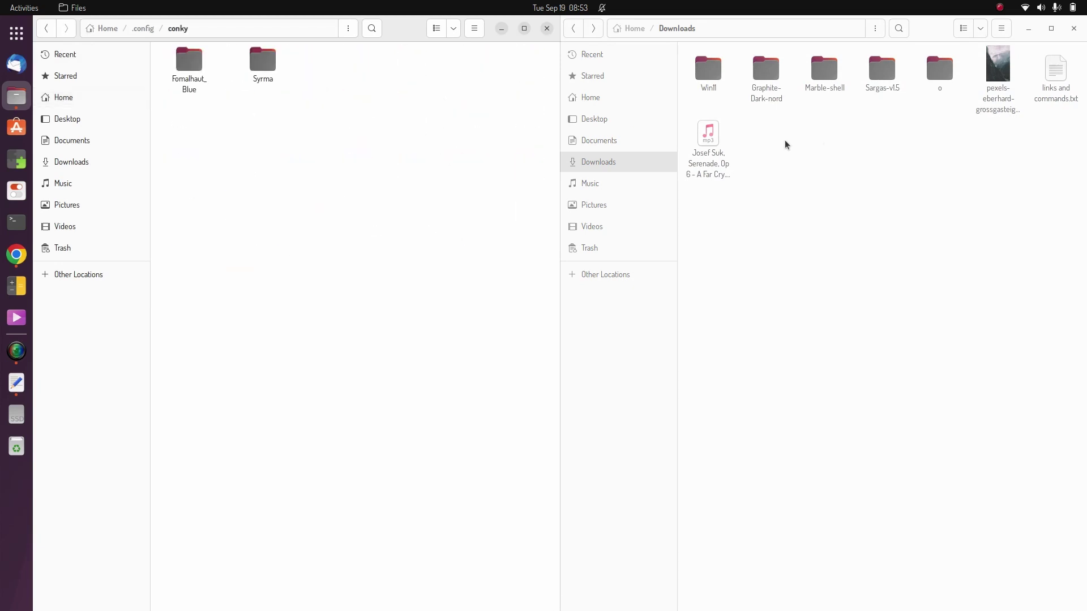
double_click(888, 74)
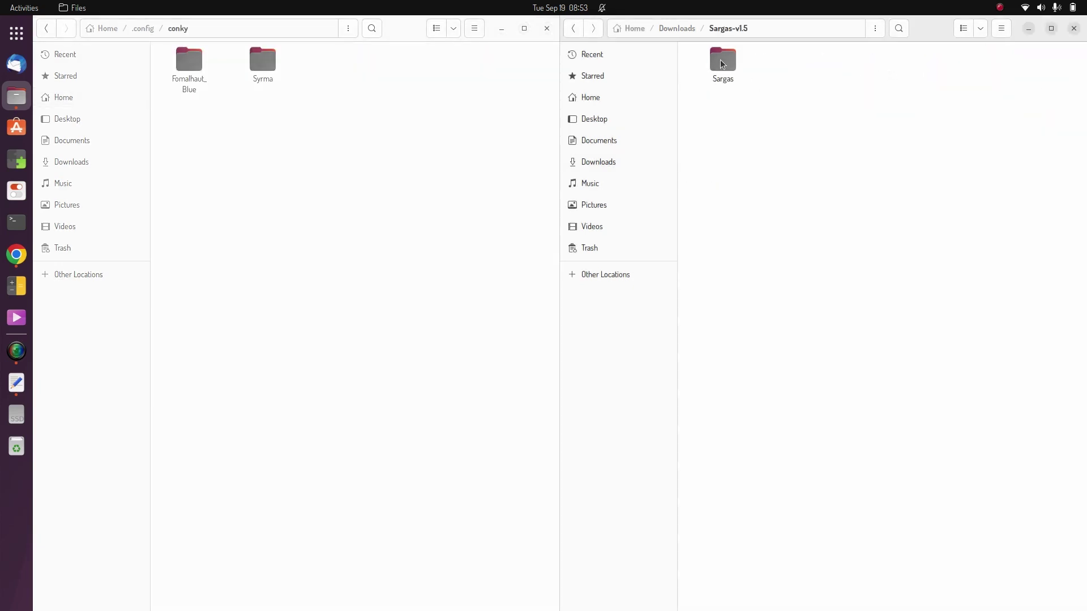
drag(722, 61, 318, 150)
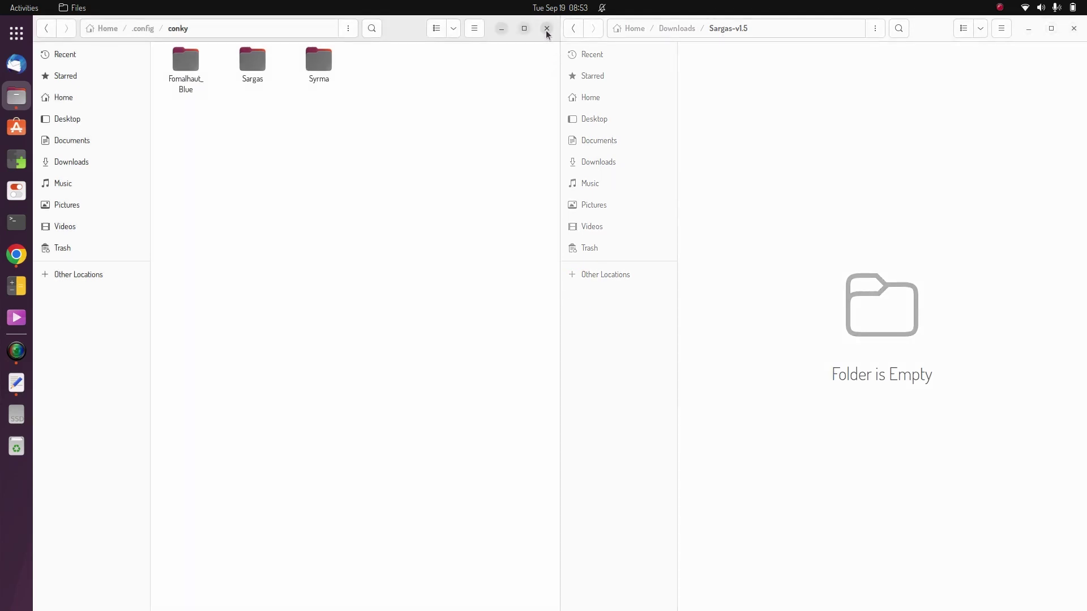
click(546, 28)
click(1074, 29)
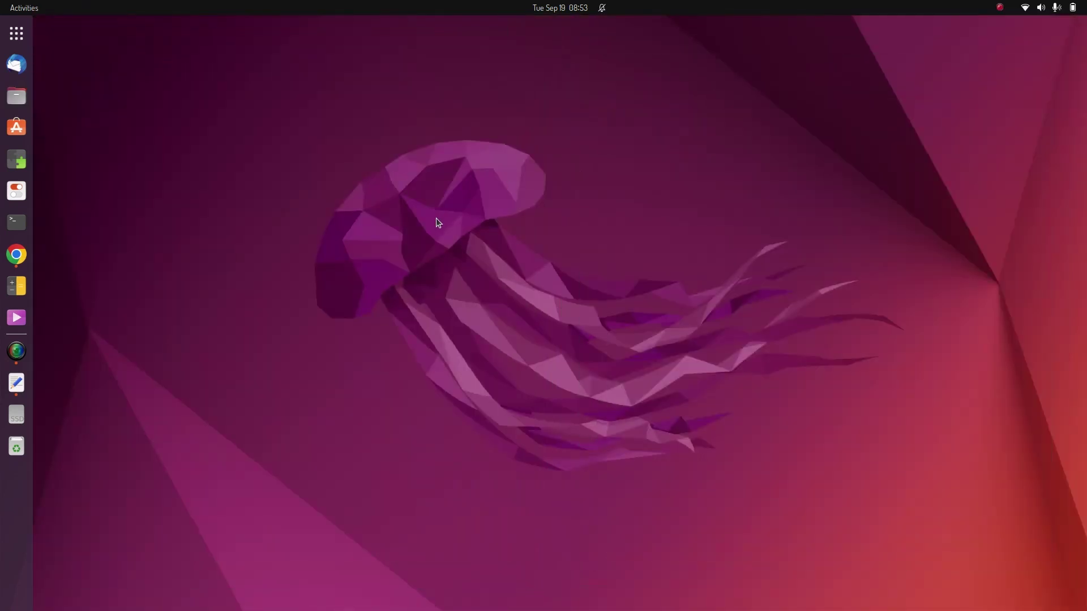
Launch Tweaks through an application search and open its Appearance settings.
click(11, 35)
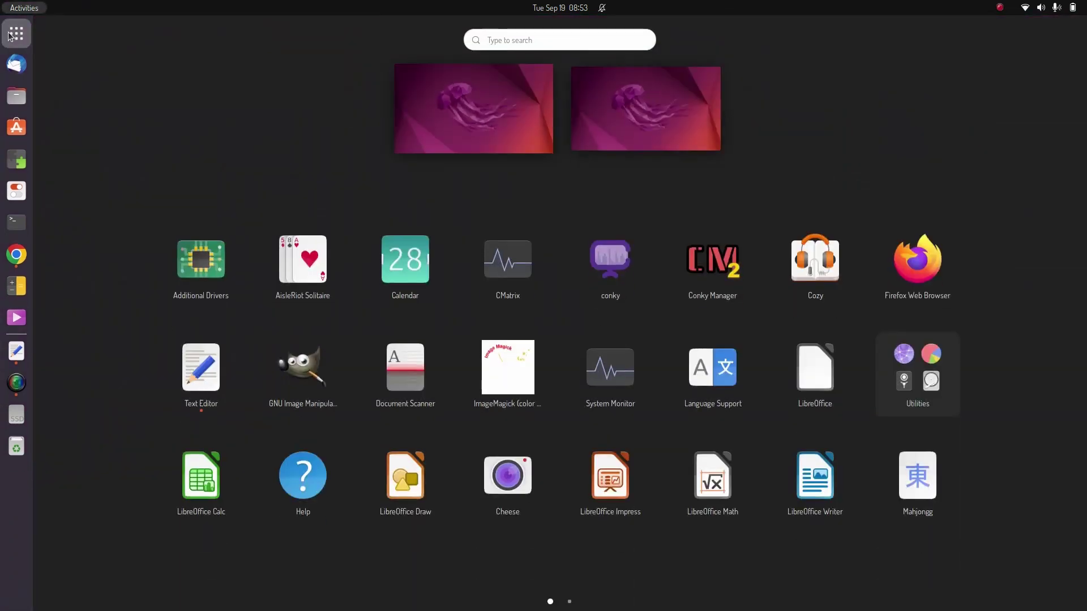
text(tw)
key(Return)
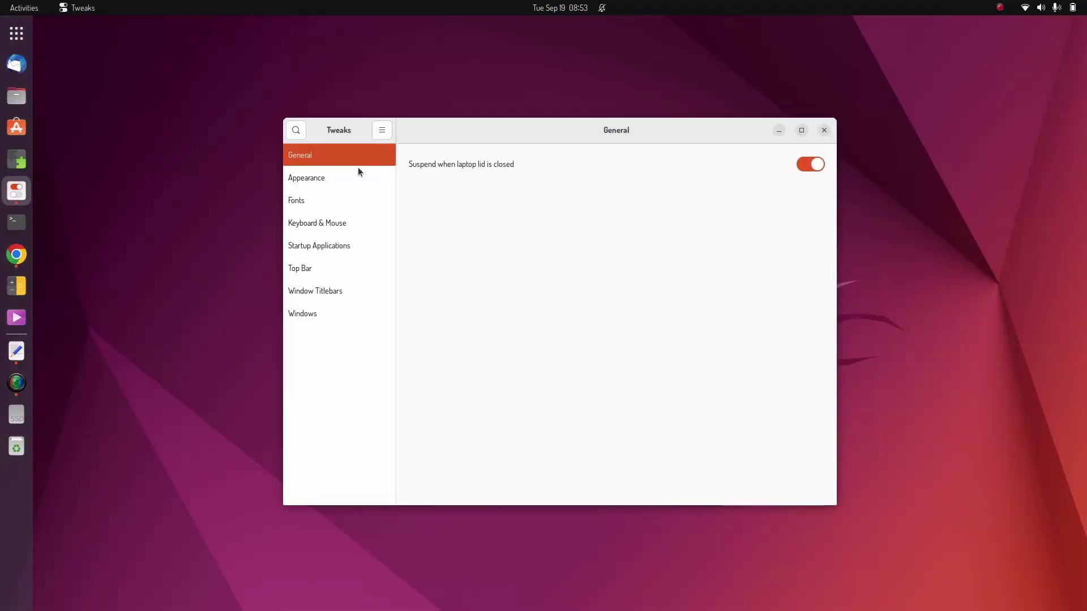
click(362, 177)
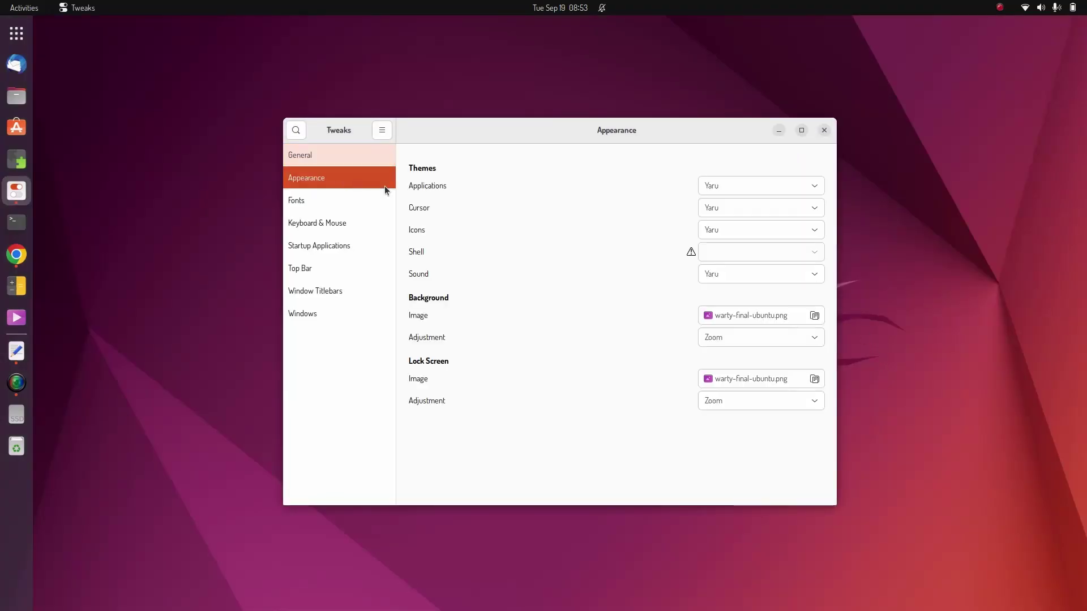
Set the Applications theme to Graphite-teal-nord.
click(759, 181)
scroll(759, 181, up, 2)
scroll(759, 181, up, 5)
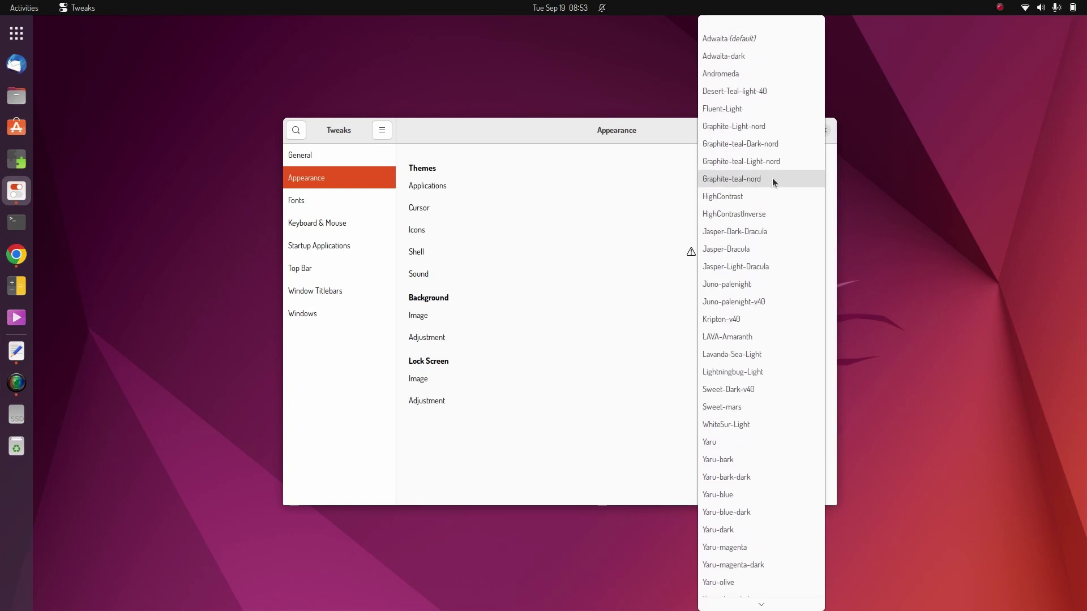
click(759, 177)
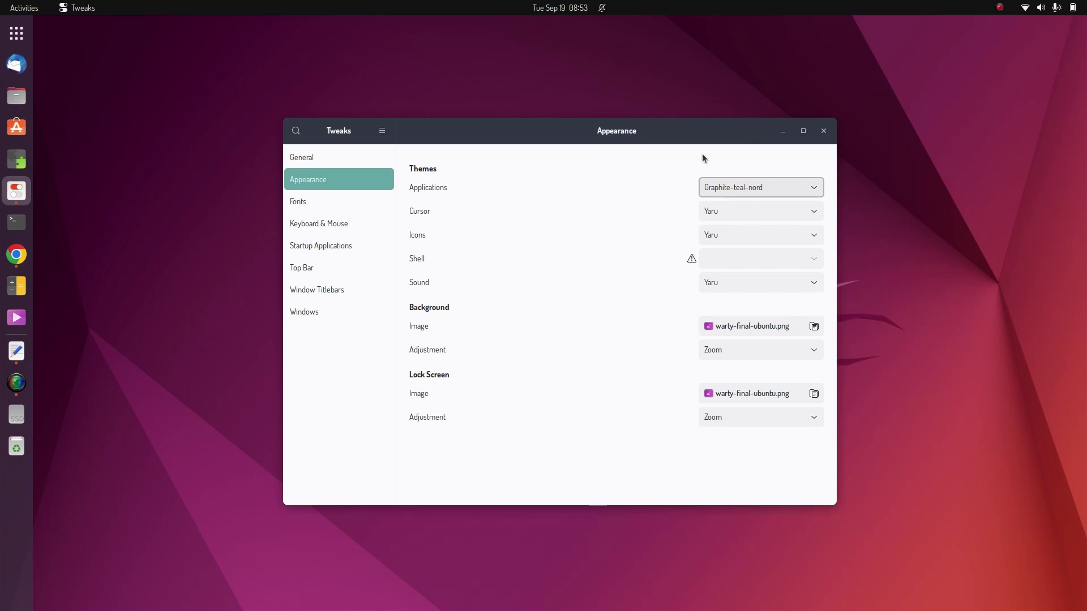
click(766, 188)
click(766, 189)
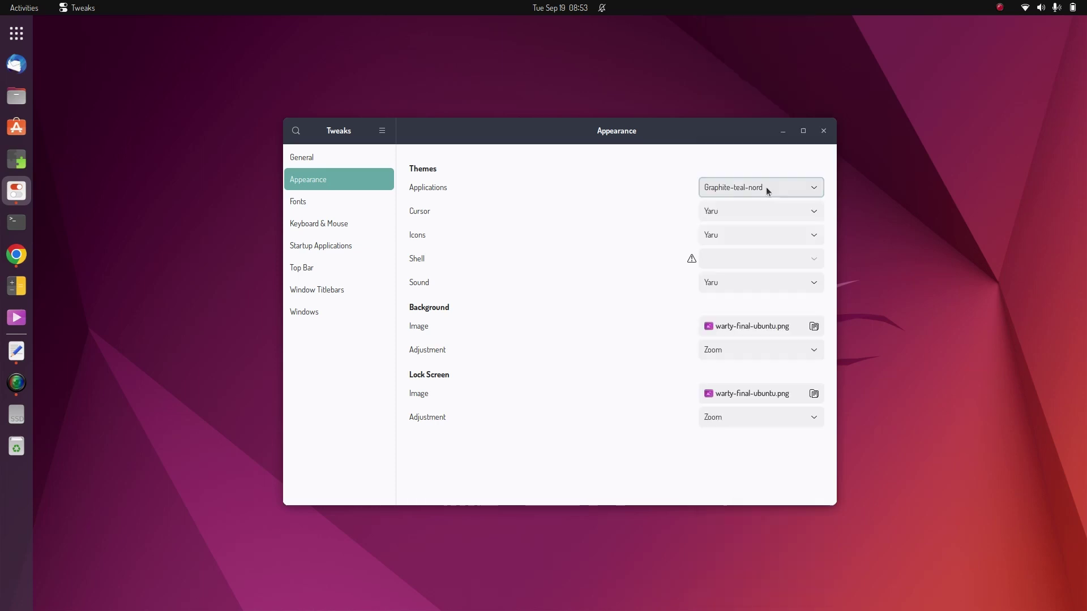
Set the Icons theme to Win11.
click(752, 230)
scroll(777, 372, up, 1)
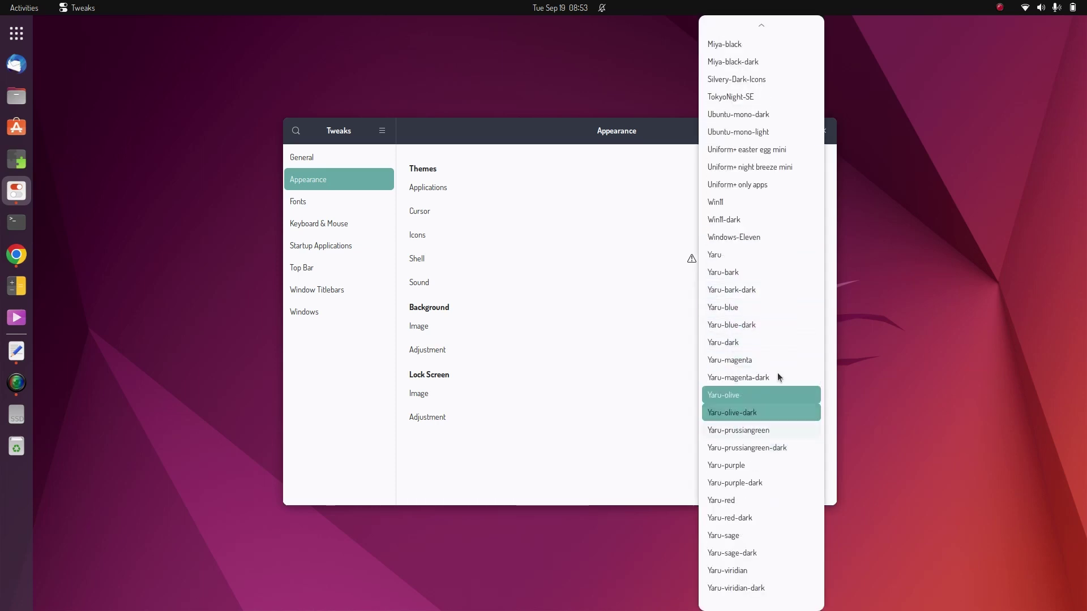
click(735, 208)
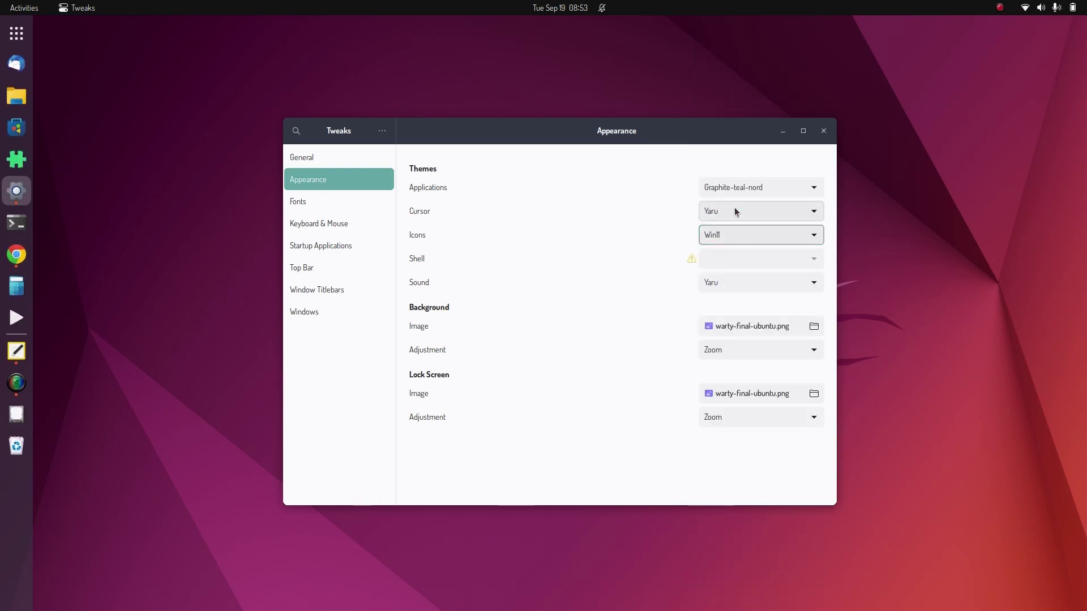
Open the Home folder in Files and spread the Files and Tweaks windows apart to view the new theme.
click(8, 97)
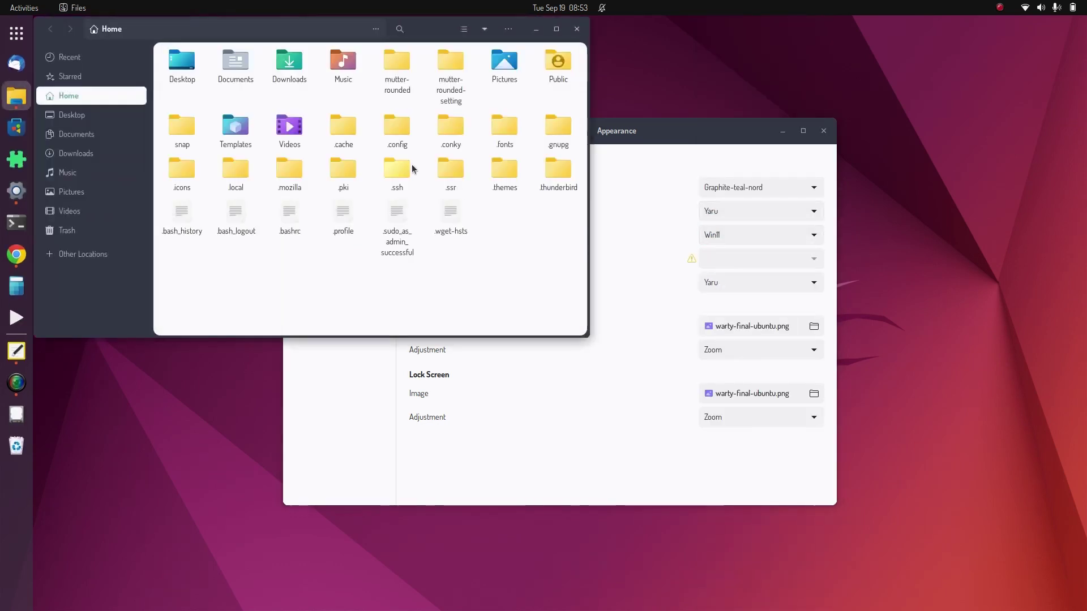
drag(427, 34, 558, 168)
drag(692, 137, 926, 138)
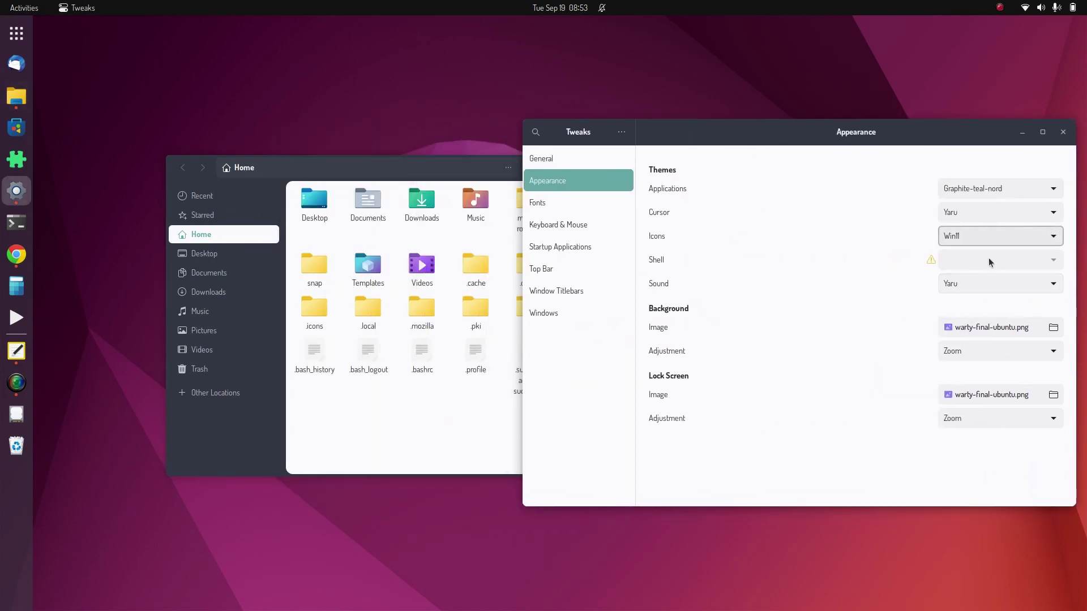
Launch the Extensions app through an application search and move its window toward the middle of the desktop.
click(17, 32)
text(ex)
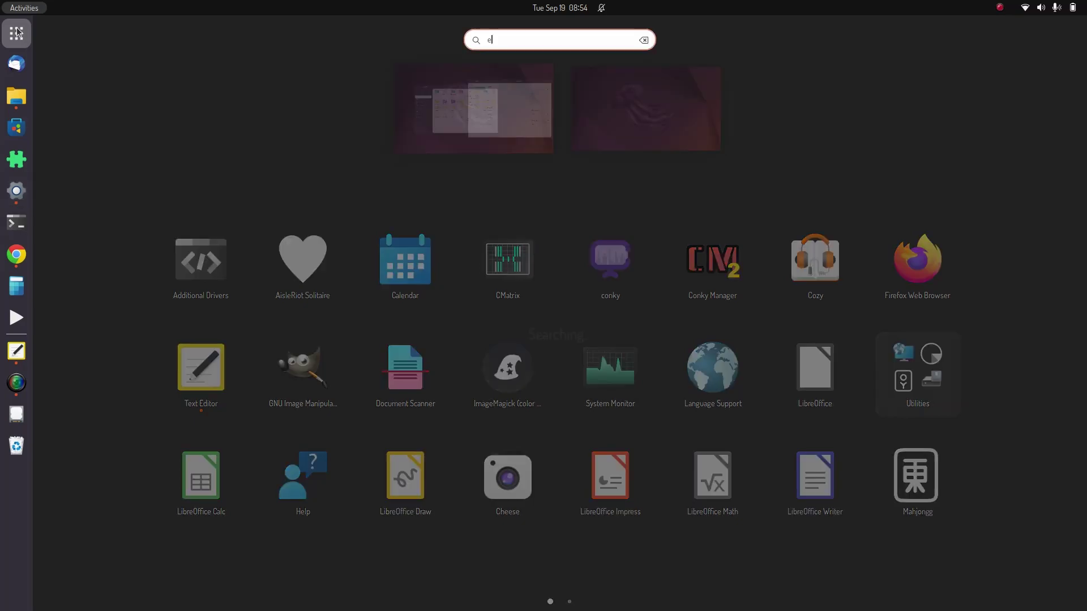
click(297, 90)
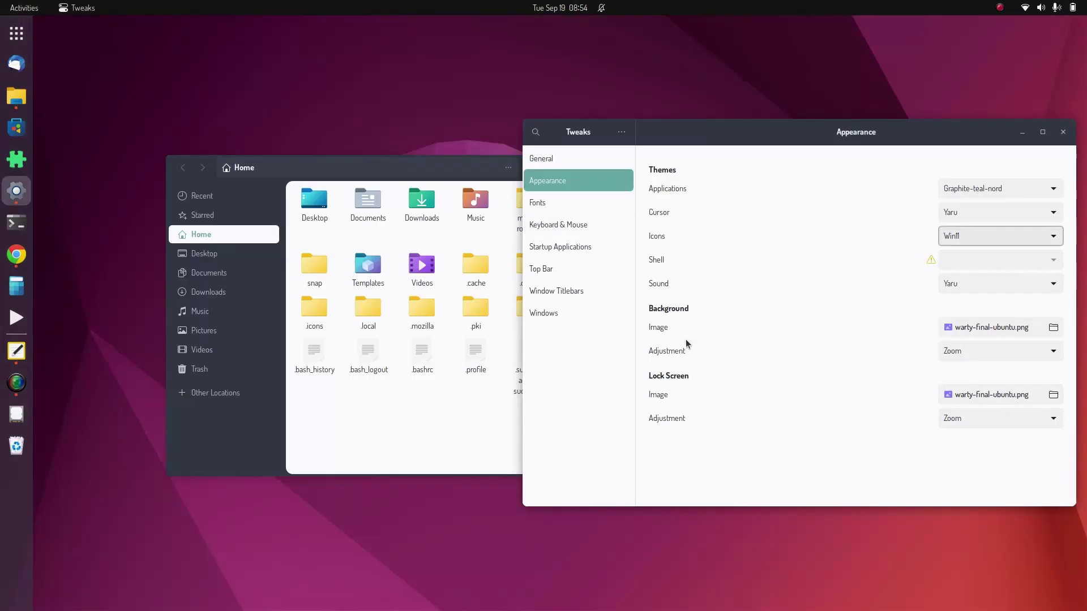
drag(332, 37, 640, 127)
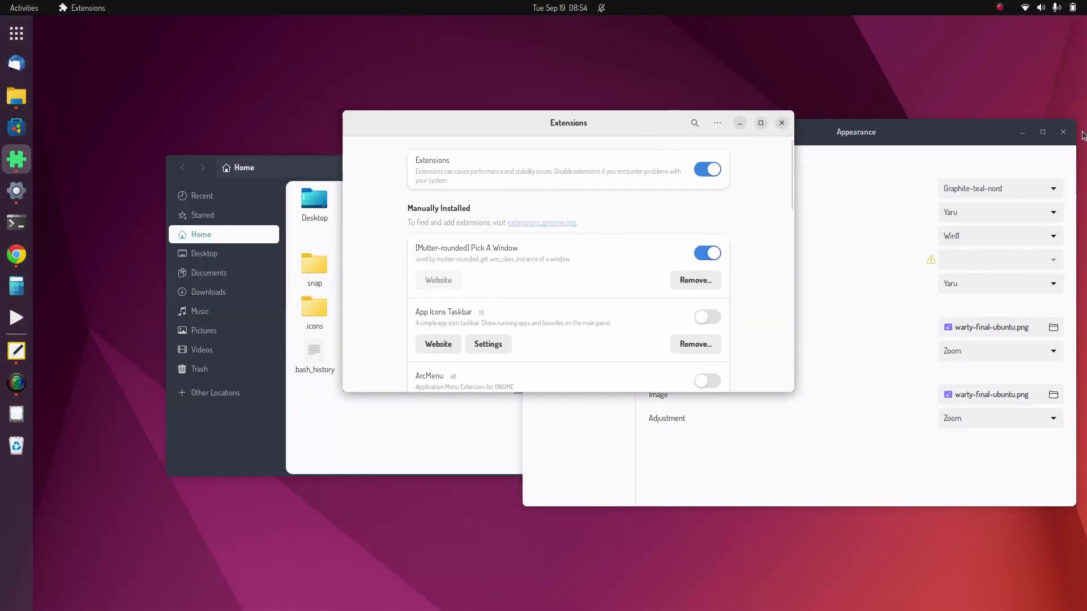
Minimize the Tweaks window and the Files window.
click(1022, 132)
click(270, 163)
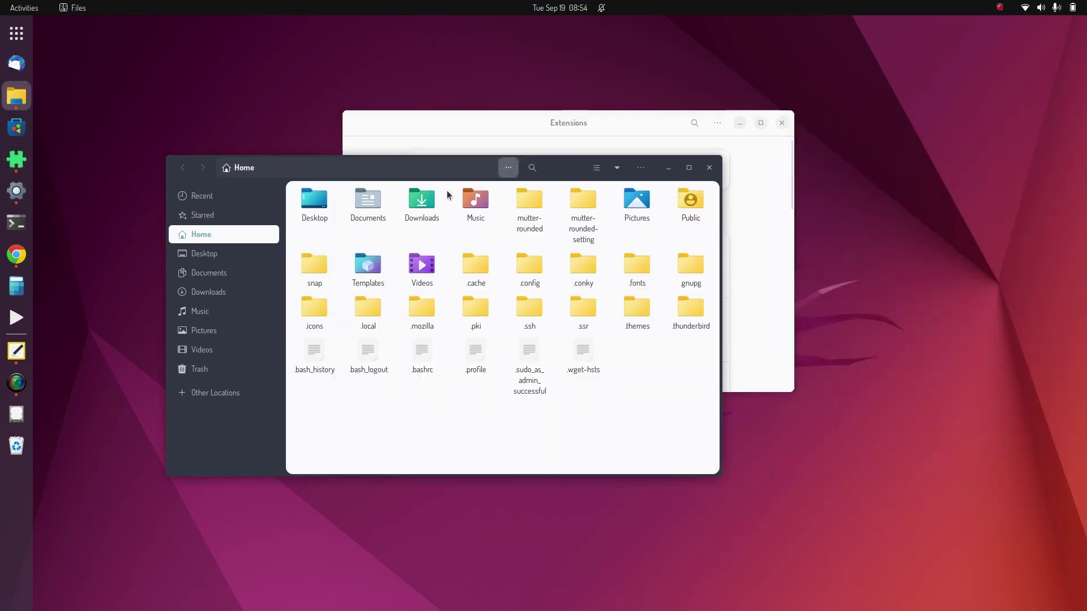
click(508, 167)
click(669, 169)
click(669, 168)
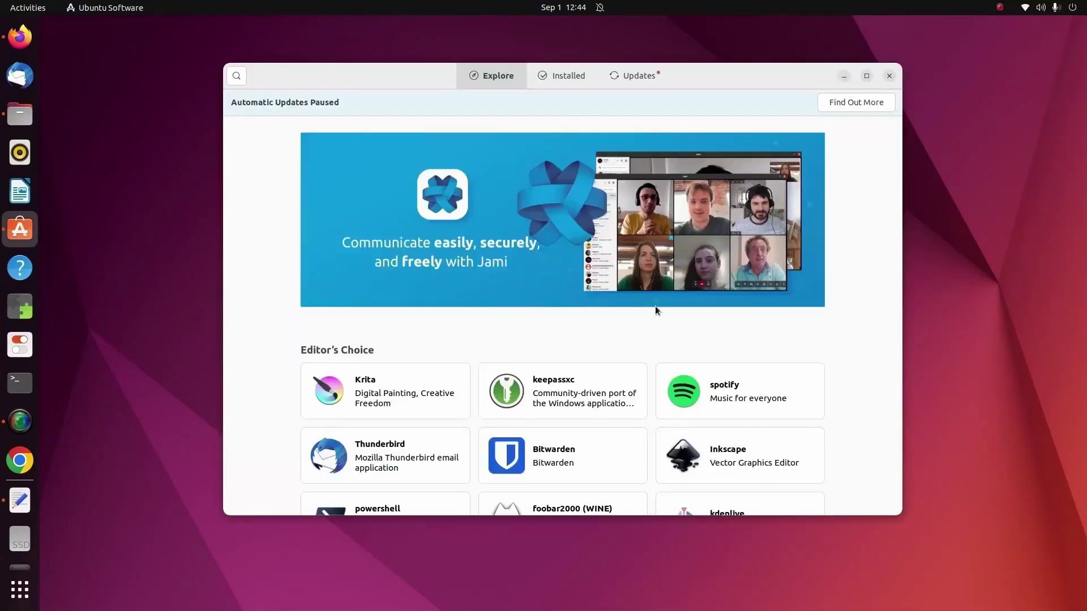
Search Ubuntu Software for "extension", view the Extensions app page, and close Ubuntu Software.
click(237, 76)
text(ext)
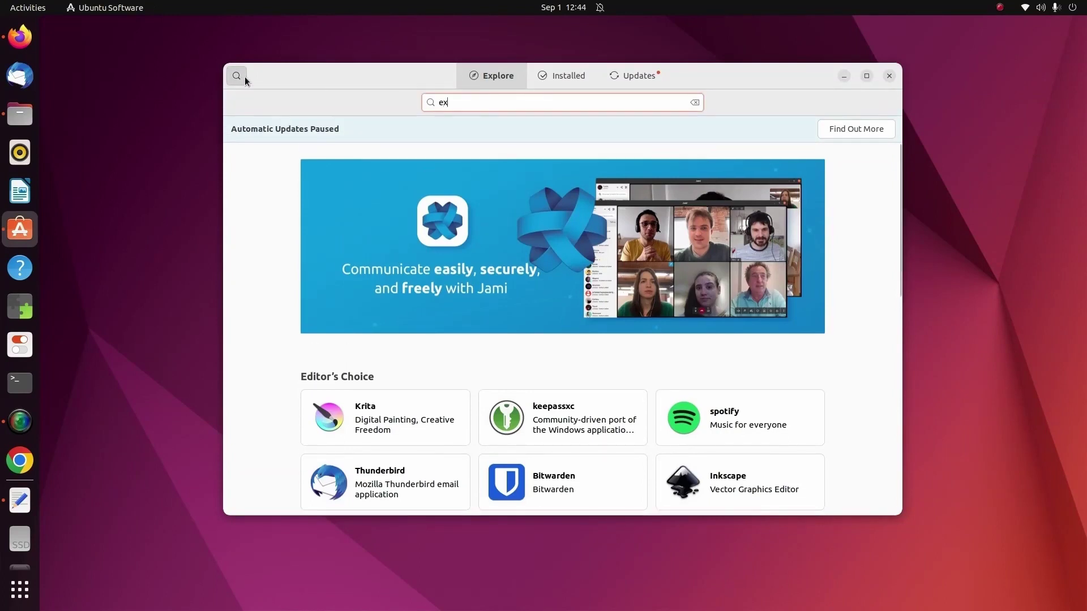
text(ension)
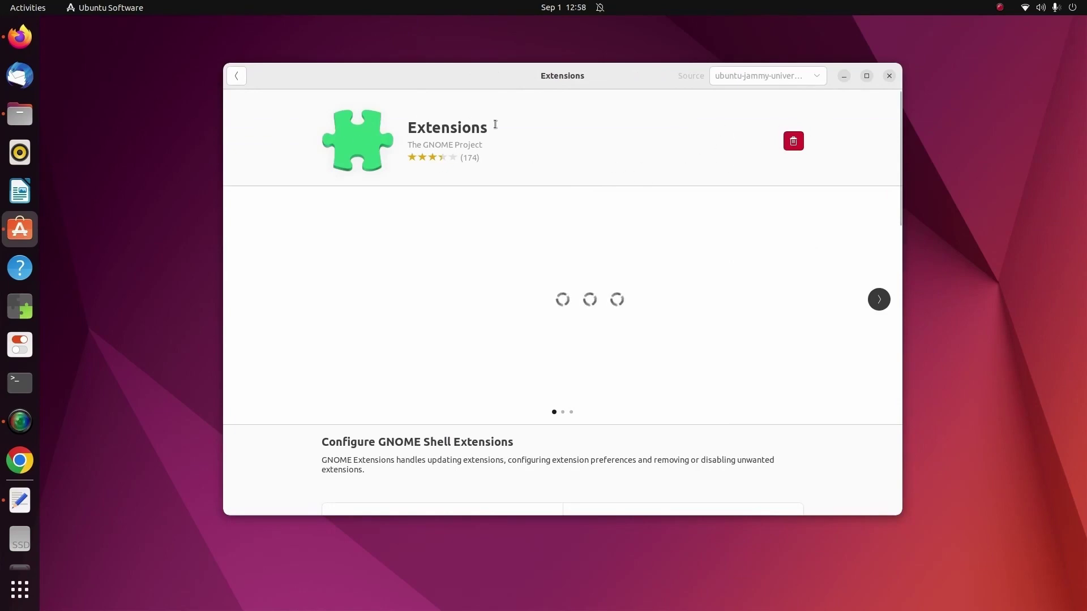
click(236, 76)
click(891, 81)
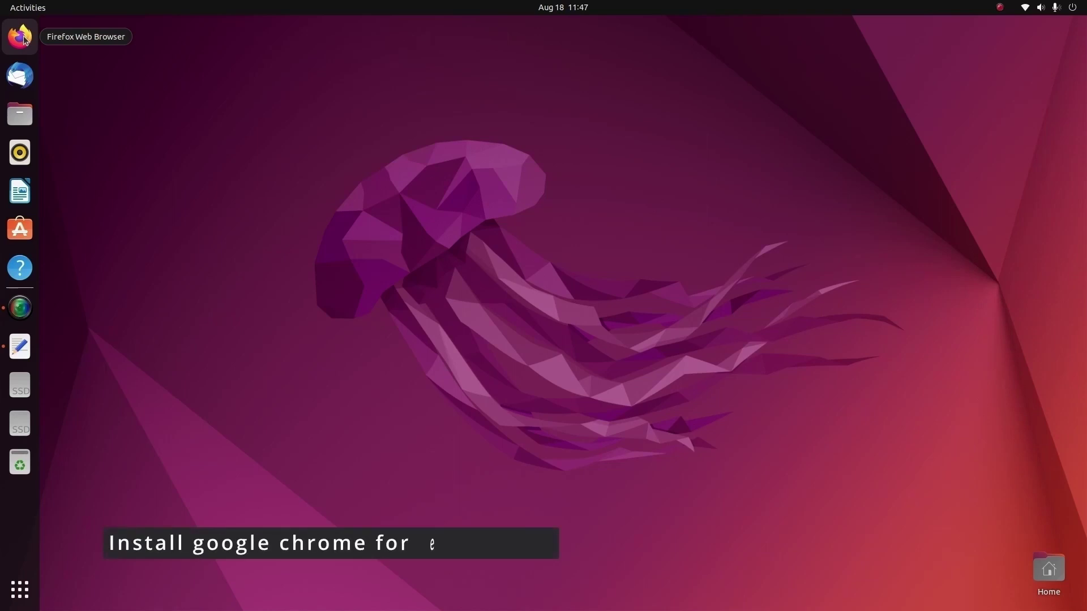
Launch Firefox and search the web for "google chrome".
click(20, 36)
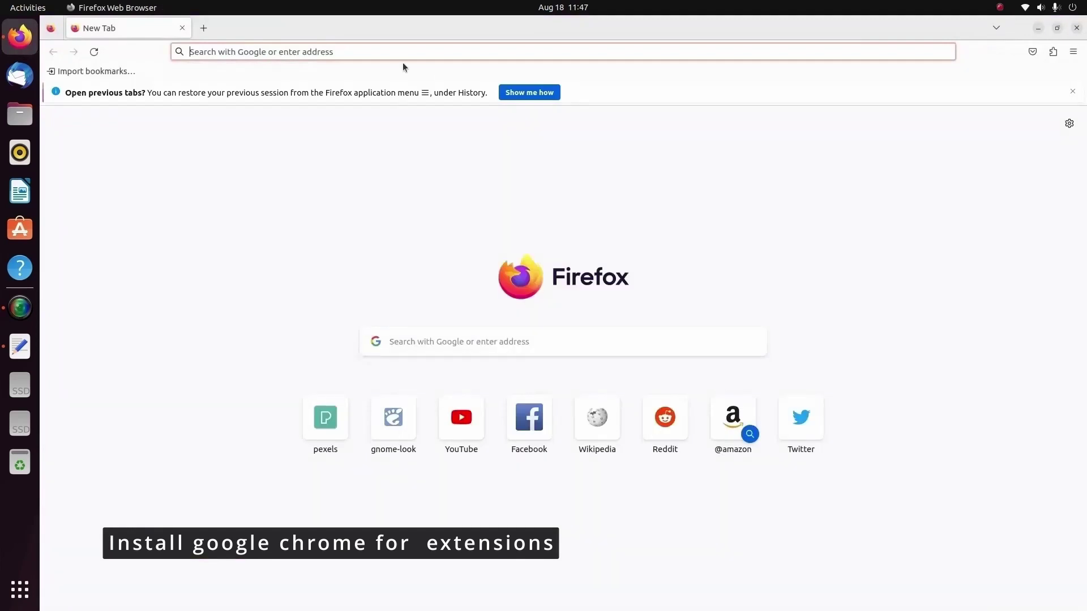
click(394, 52)
text(google crom)
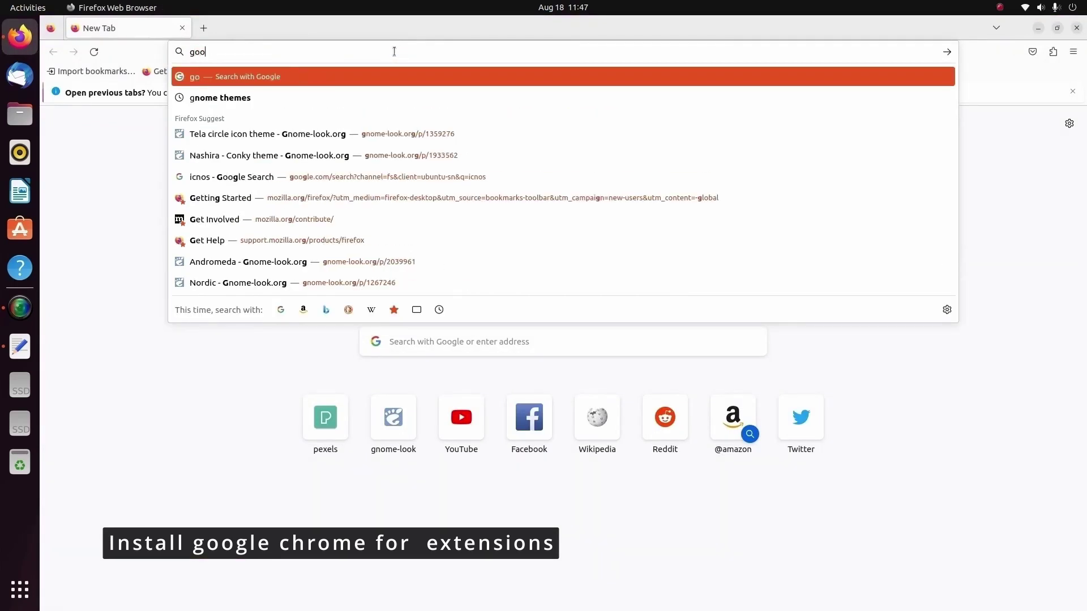
key(BackSpace)
key(BackSpace)
key(BackSpace)
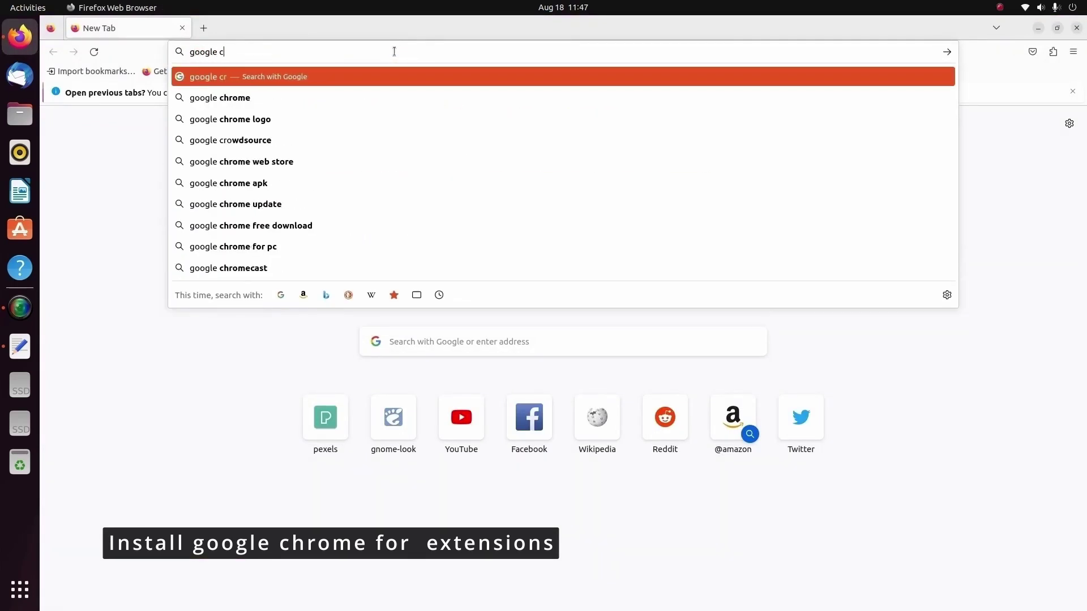
text(hrome)
key(Return)
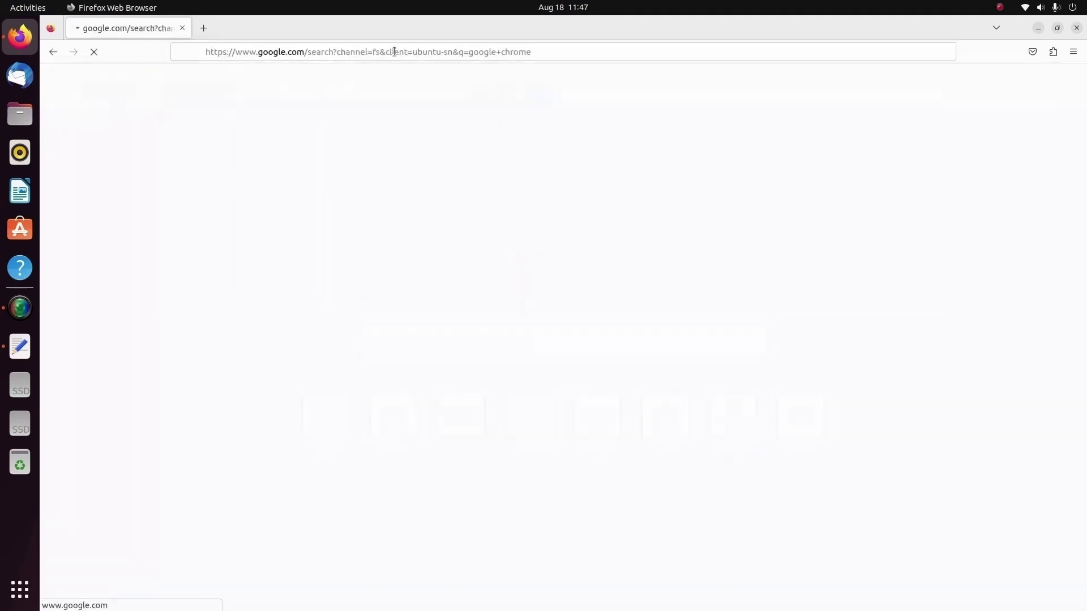
Download the 64 bit .deb Chrome package for Debian/Ubuntu from the official Chrome site and close Firefox.
click(320, 206)
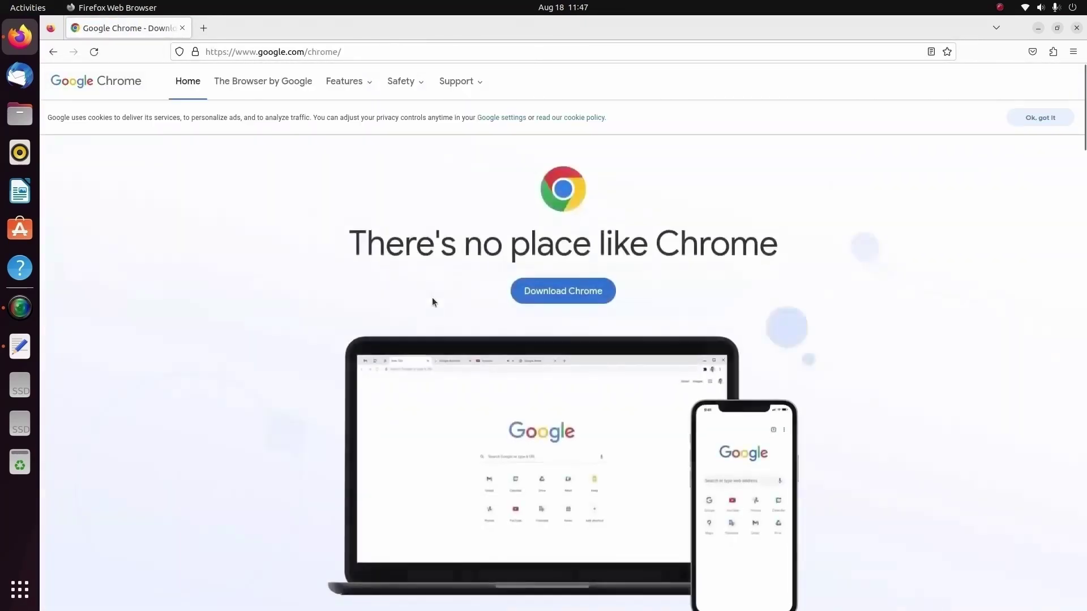
click(548, 289)
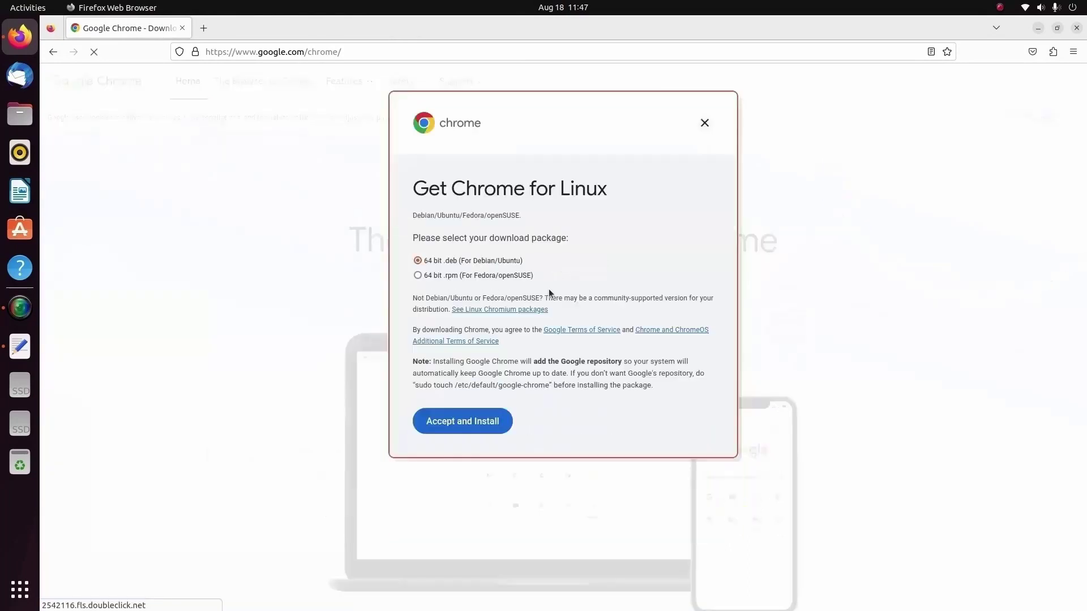
click(465, 419)
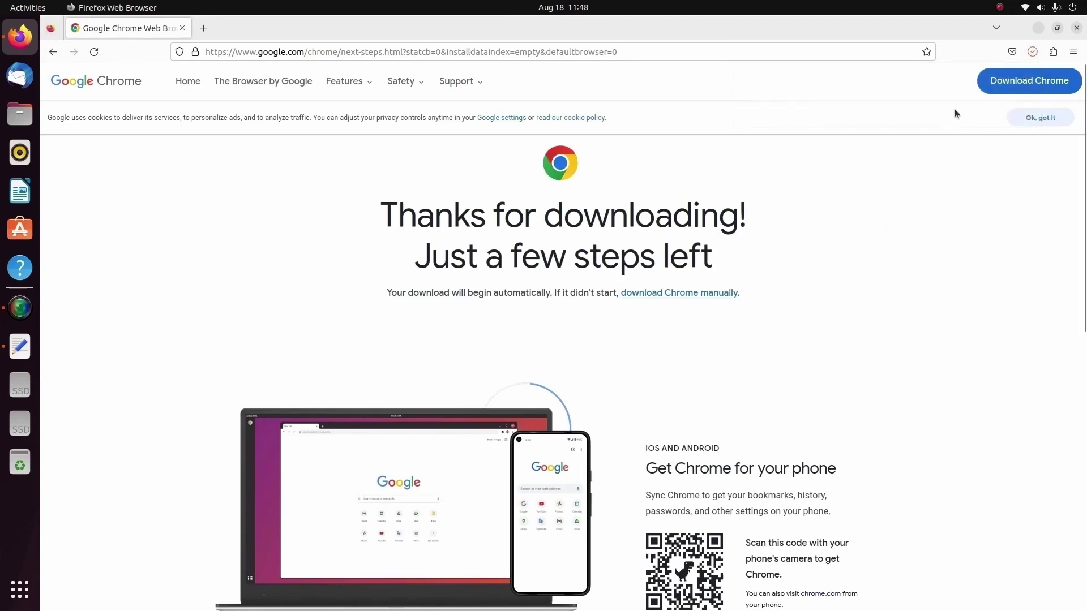
click(1077, 28)
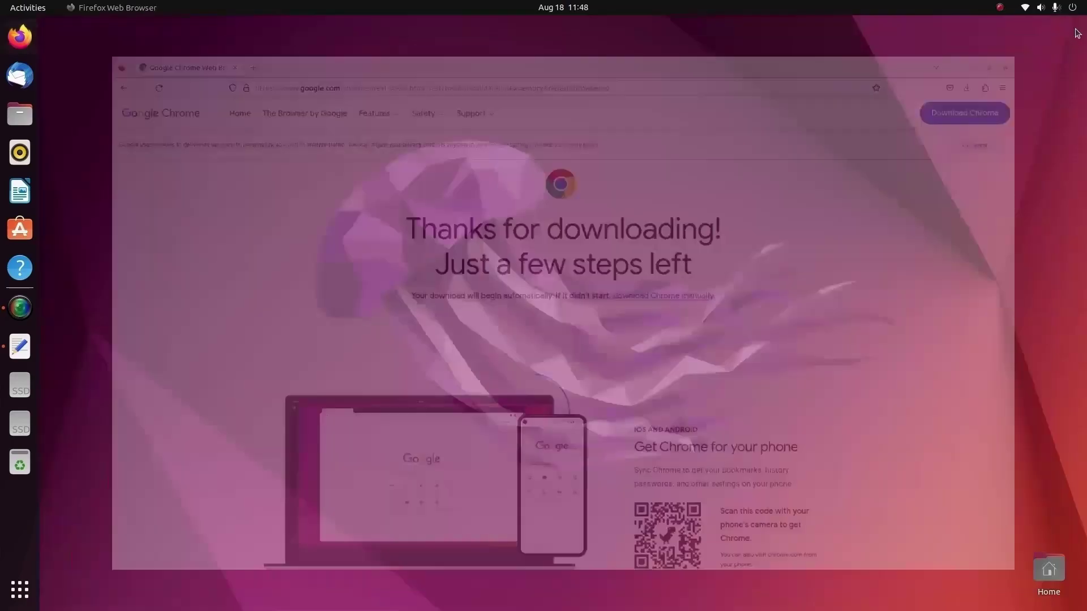
Open google-chrome-stable_current_amd64.deb from the Downloads folder with Software Install.
click(20, 113)
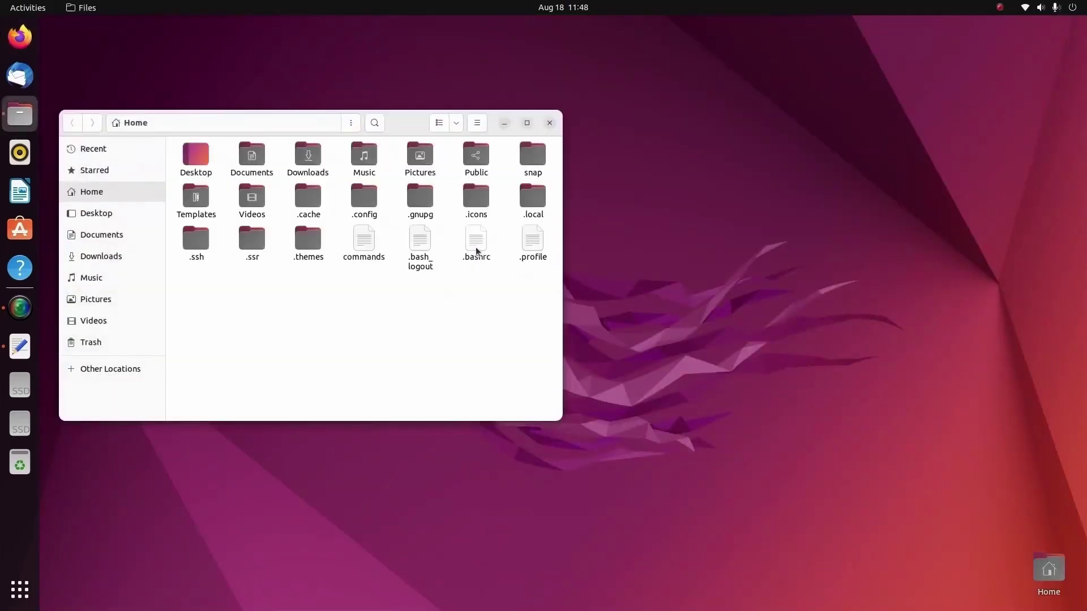
double_click(534, 172)
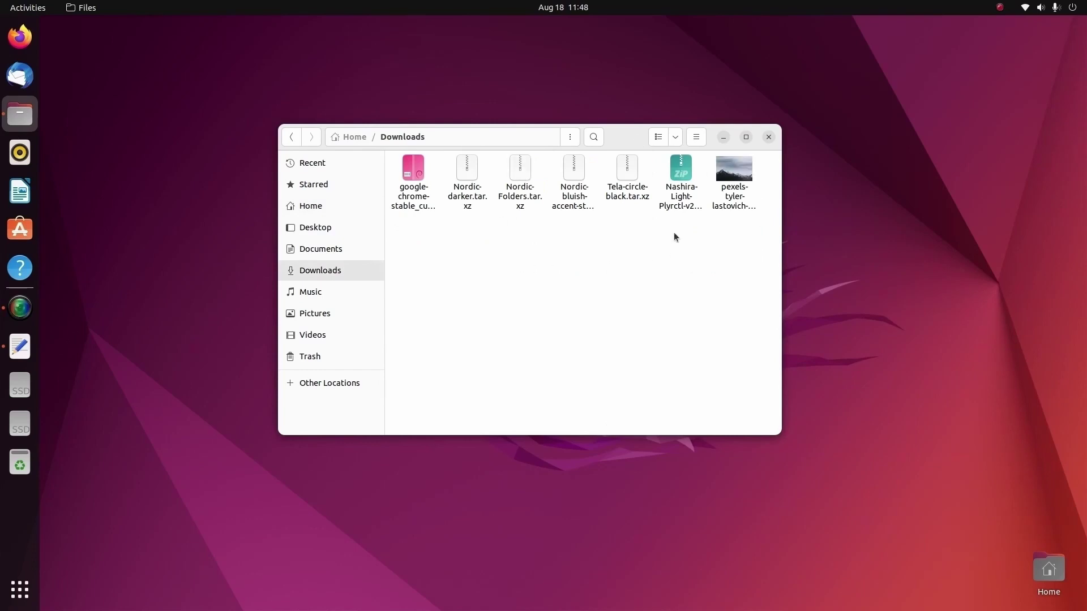
right_click(427, 187)
click(486, 209)
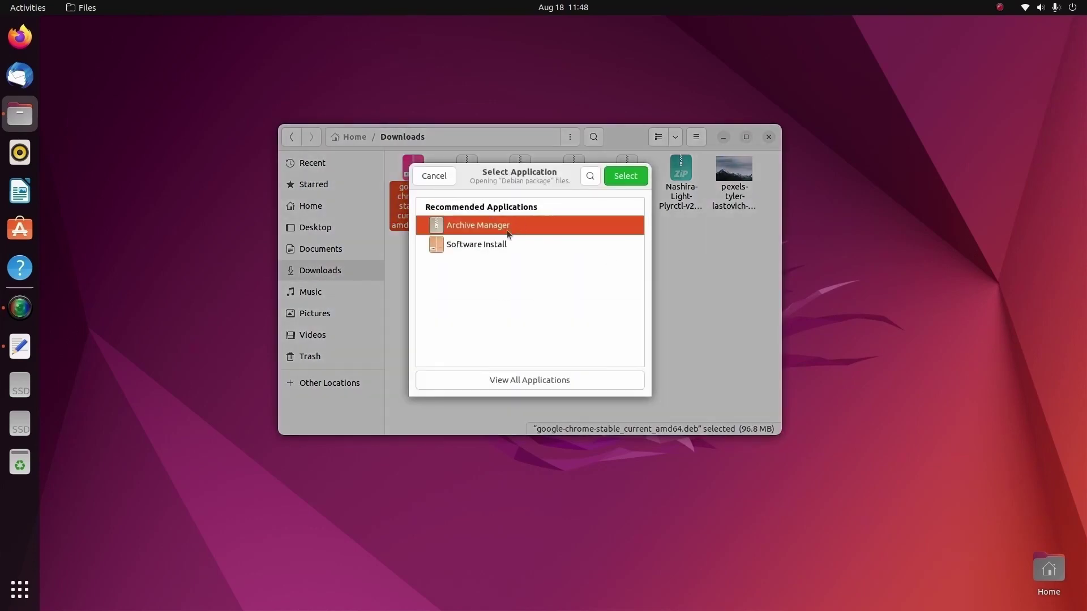
click(509, 253)
click(625, 199)
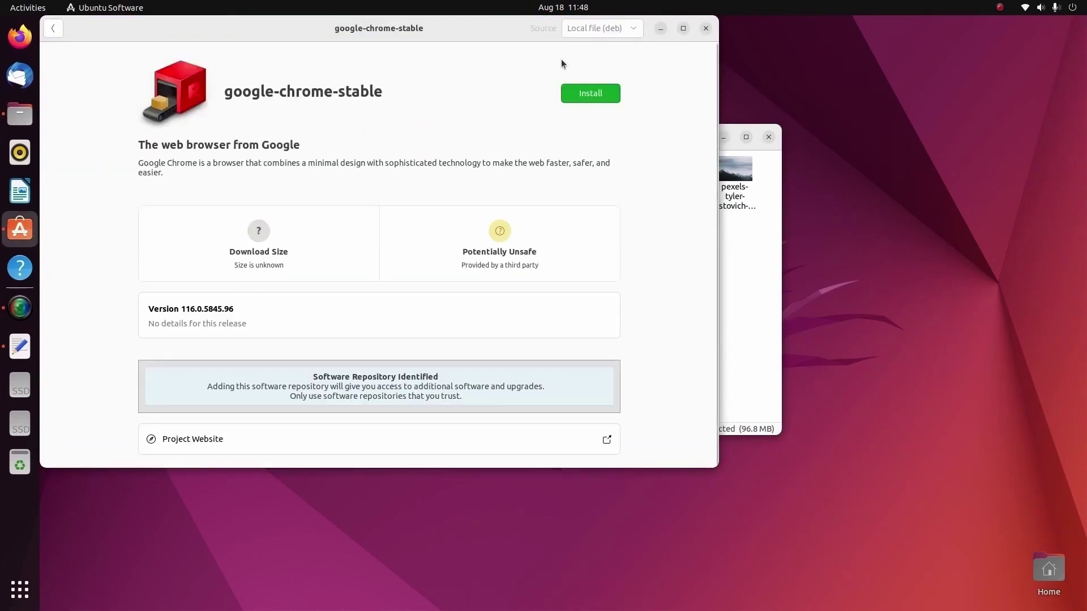
Install google-chrome-stable, authenticate with the account password, and close Ubuntu Software.
click(598, 90)
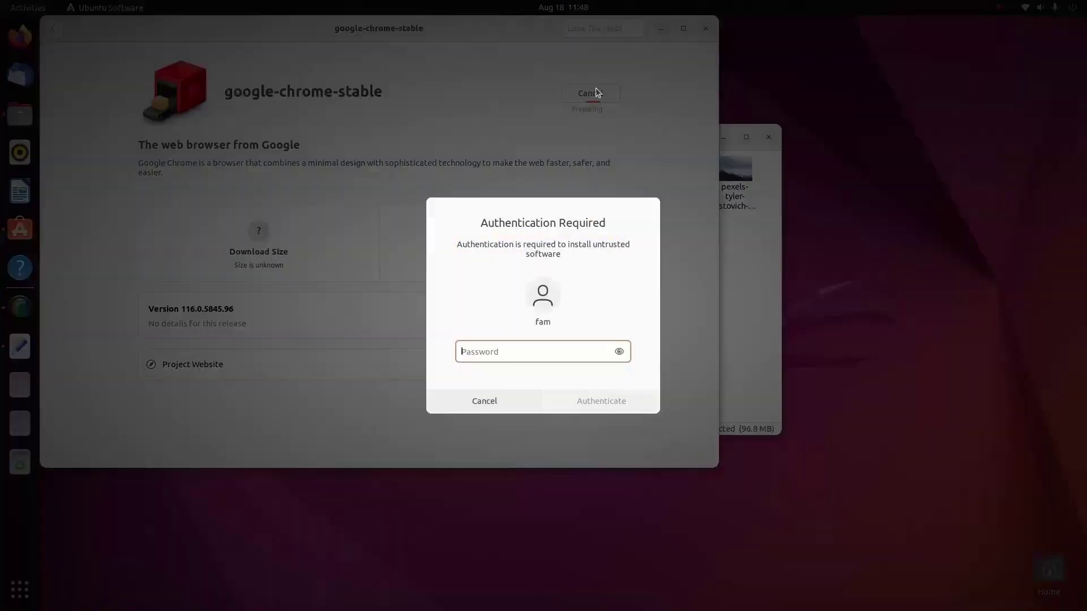
text(****)
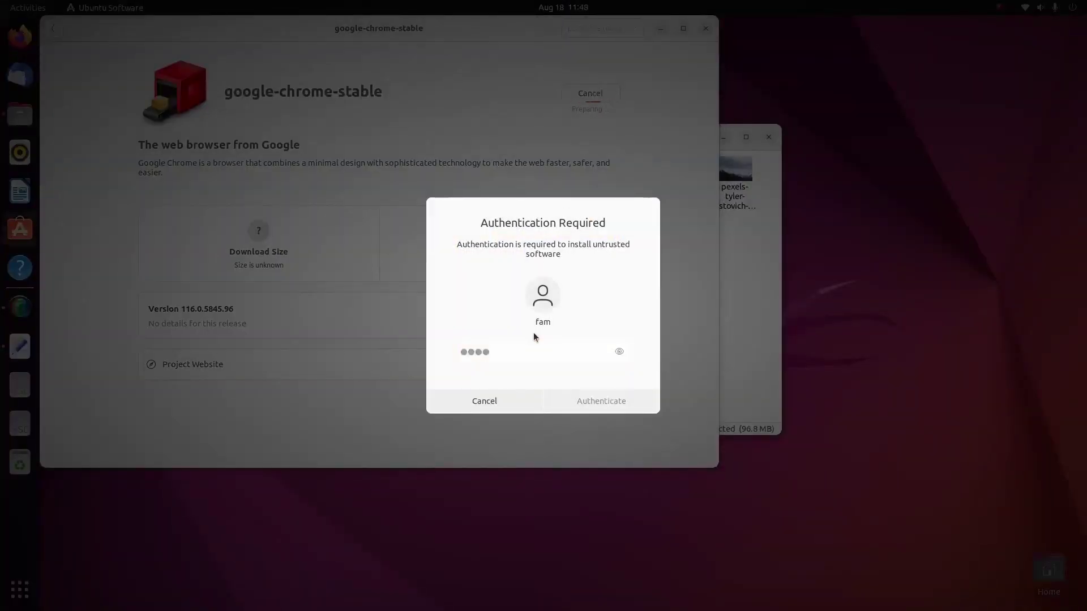
key(Return)
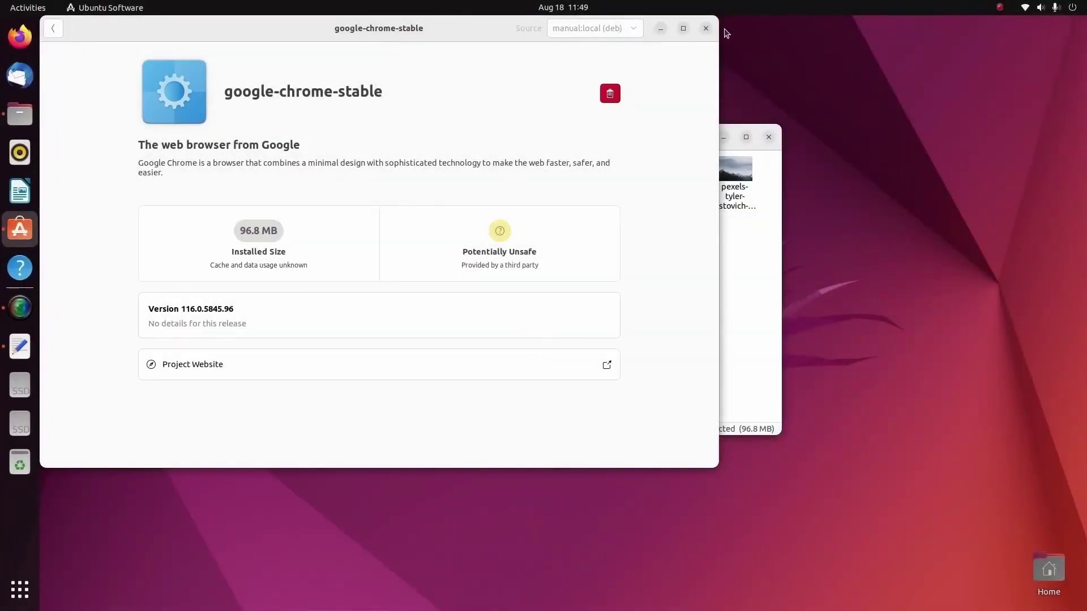
click(706, 28)
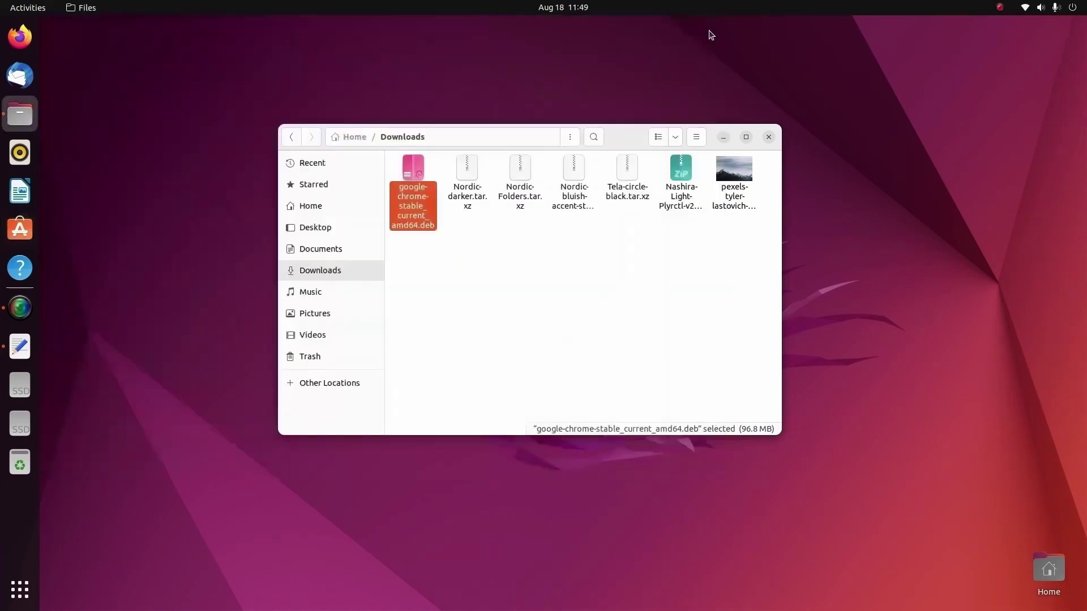
click(582, 290)
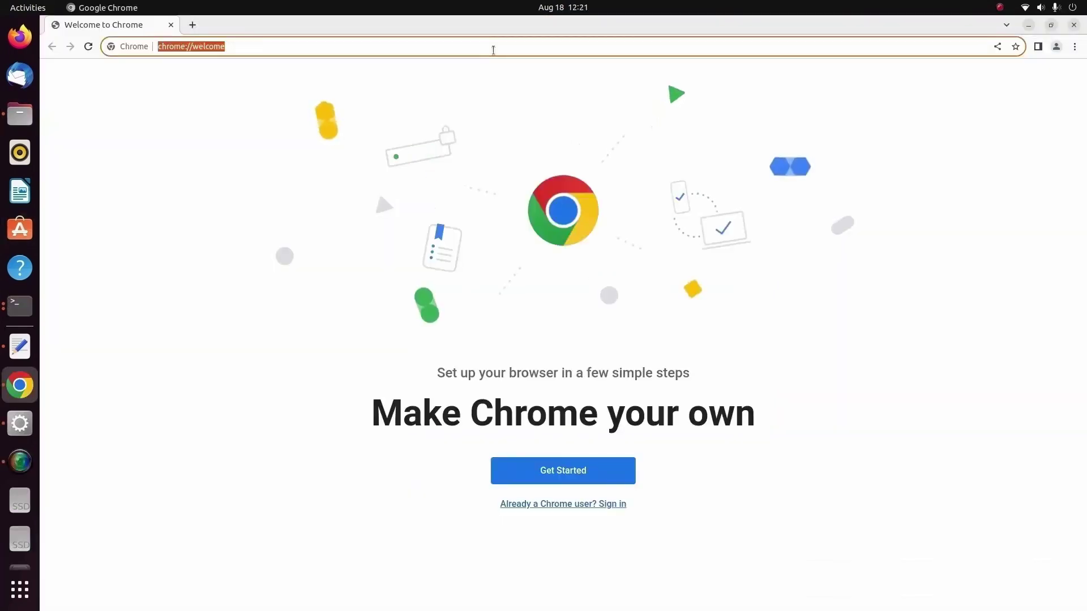
In Google Chrome, search for "gnome extensions", change the results to English, and open the GNOME Shell Extensions site.
key(BackSpace)
text(gnome e)
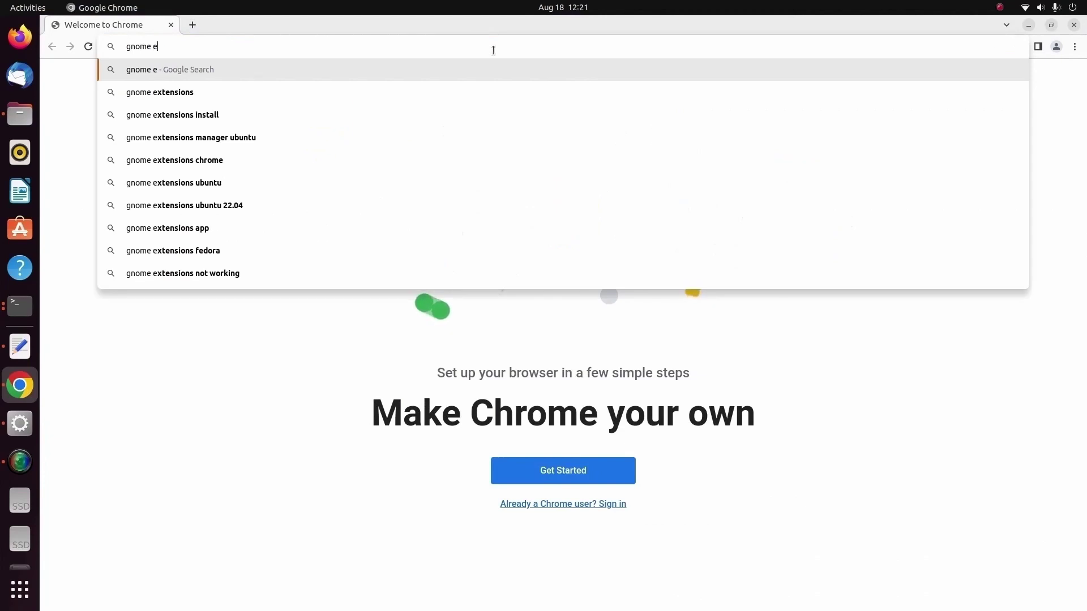
text(xtensions)
key(Return)
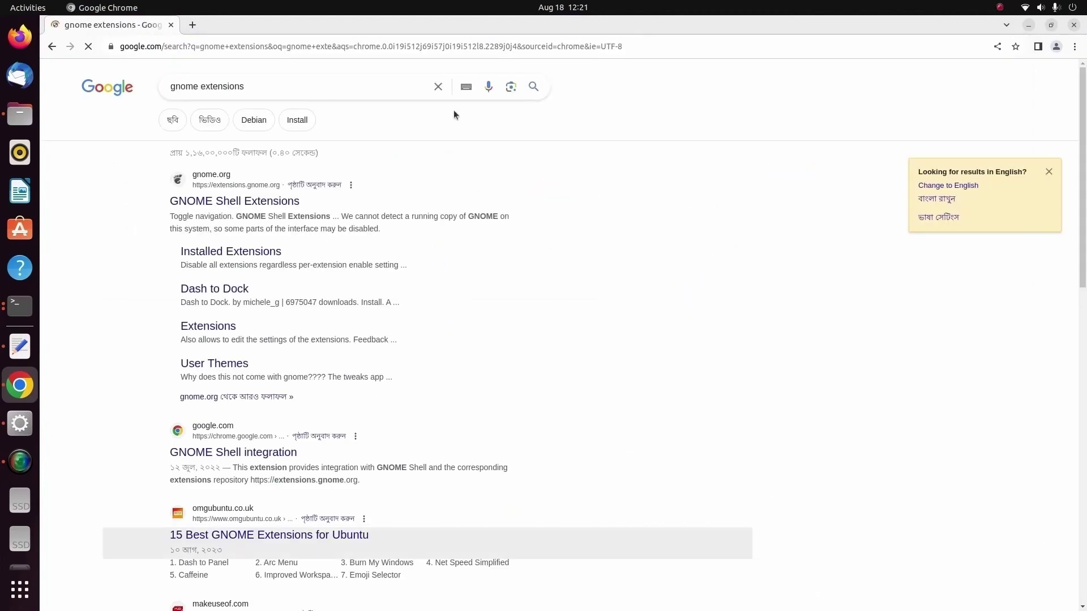
click(956, 187)
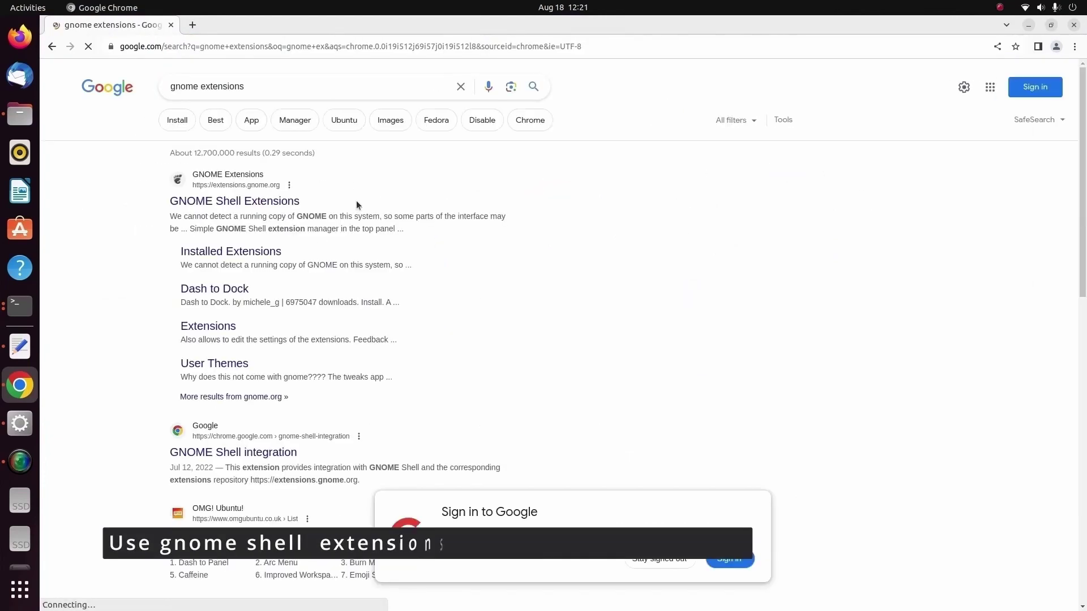
click(244, 204)
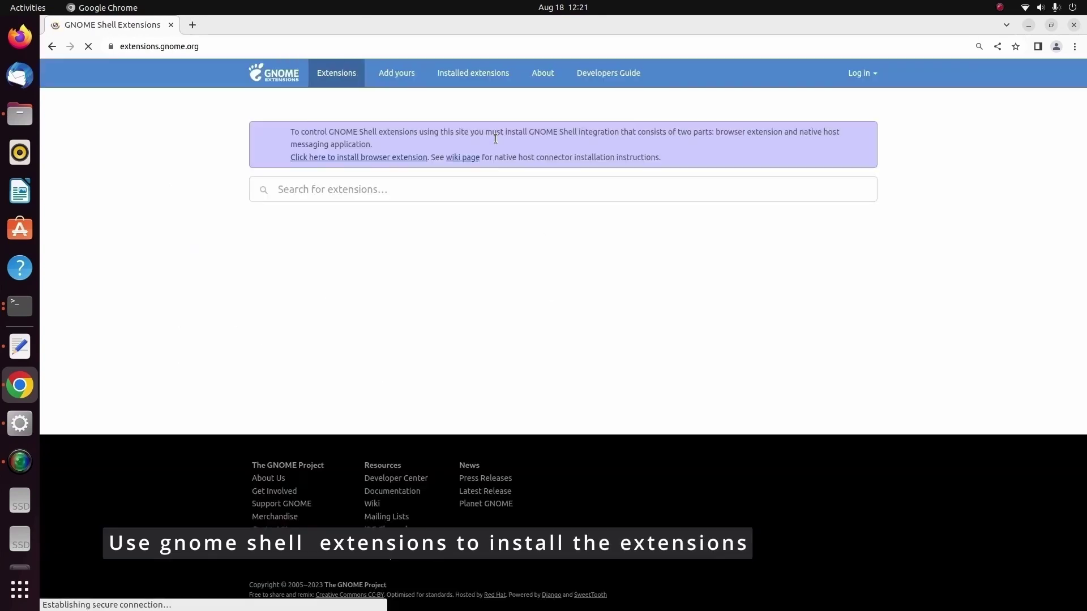
Add the GNOME Shell integration browser extension to Chrome from its Web Store page and look it up among Chrome's extensions.
click(393, 158)
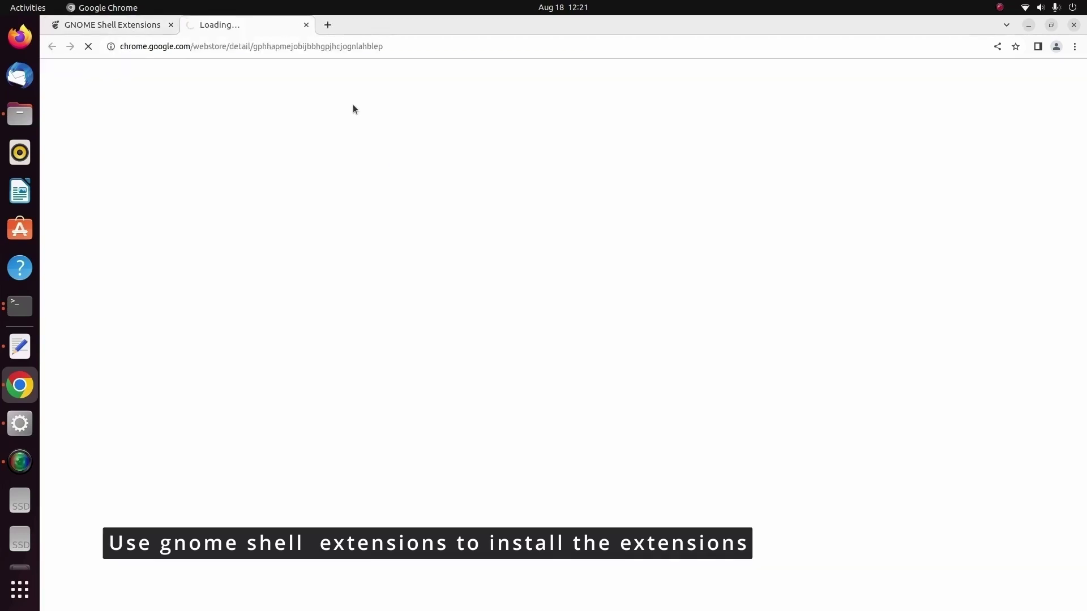
click(171, 24)
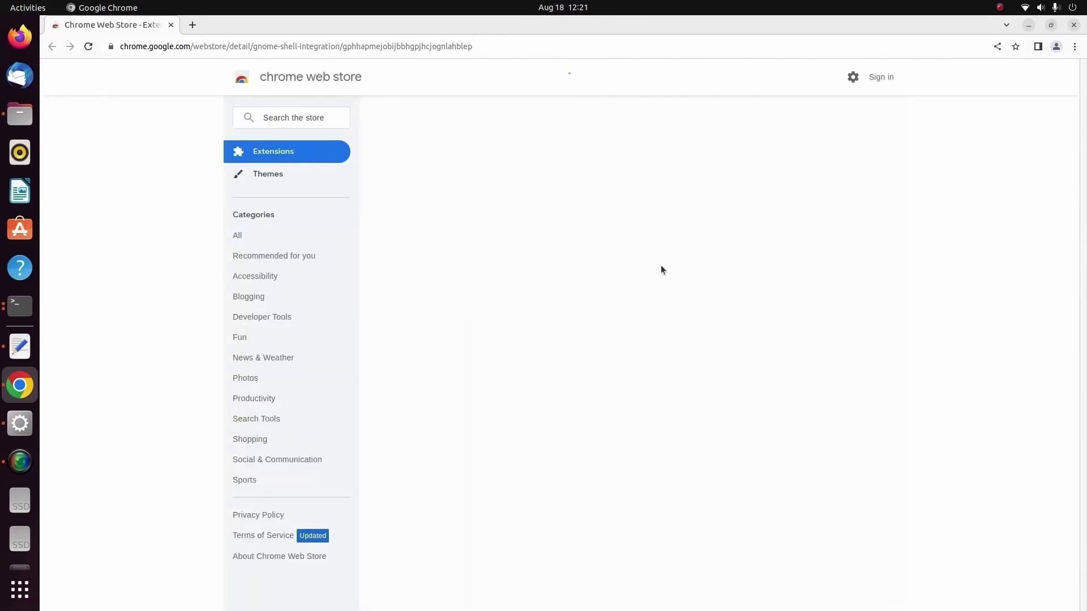
click(813, 158)
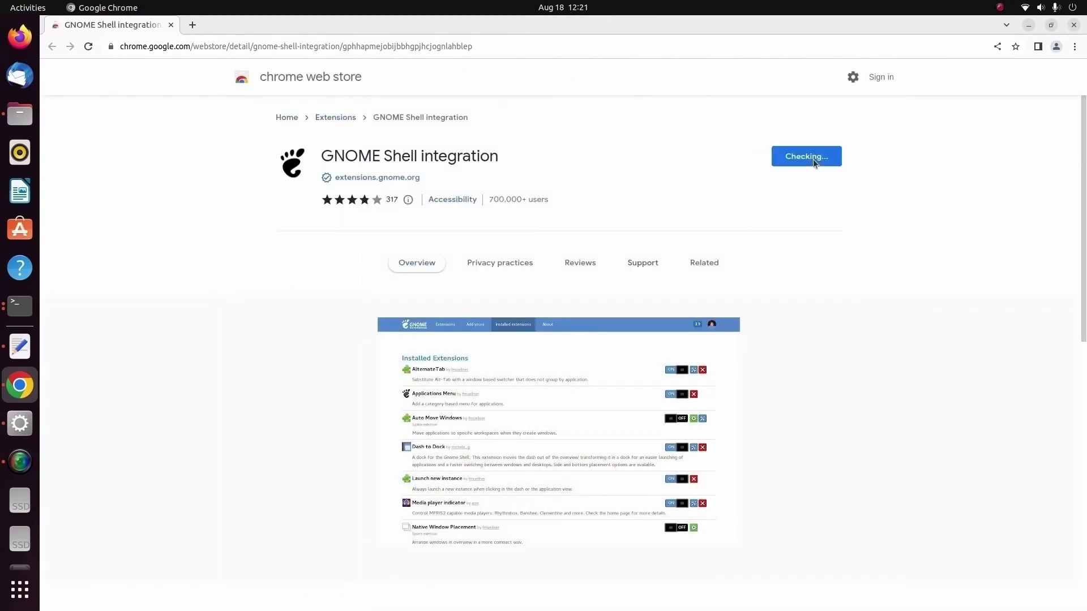
click(653, 177)
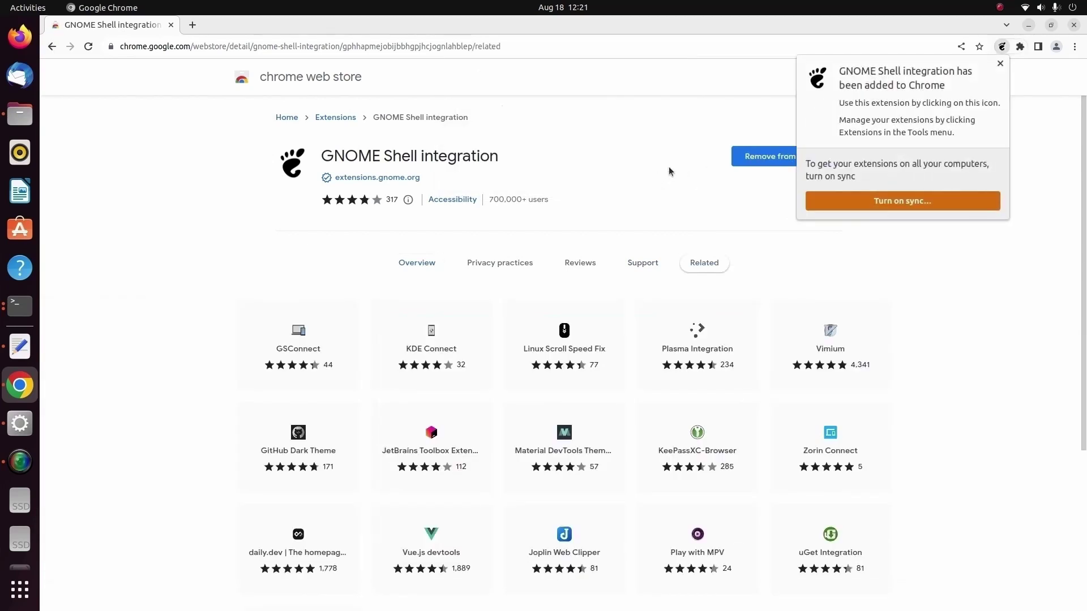
click(1000, 65)
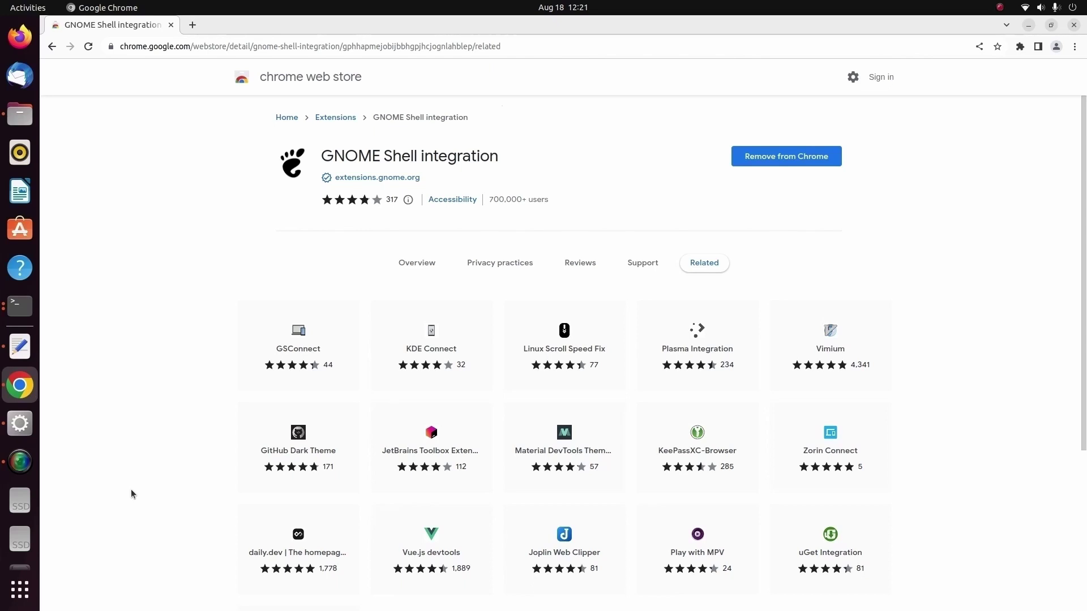
click(1020, 46)
click(933, 135)
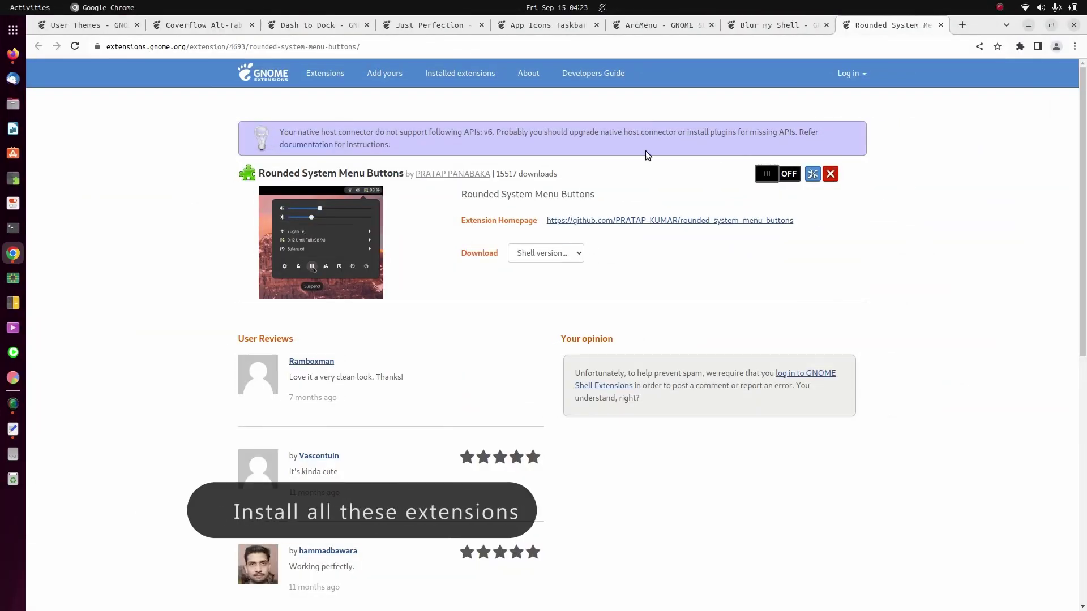
Review the open extension pages for Blur my Shell, ArcMenu, App Icons Taskbar, Just Perfection, Dash to Dock, Coverflow Alt-Tab and User Themes.
click(791, 27)
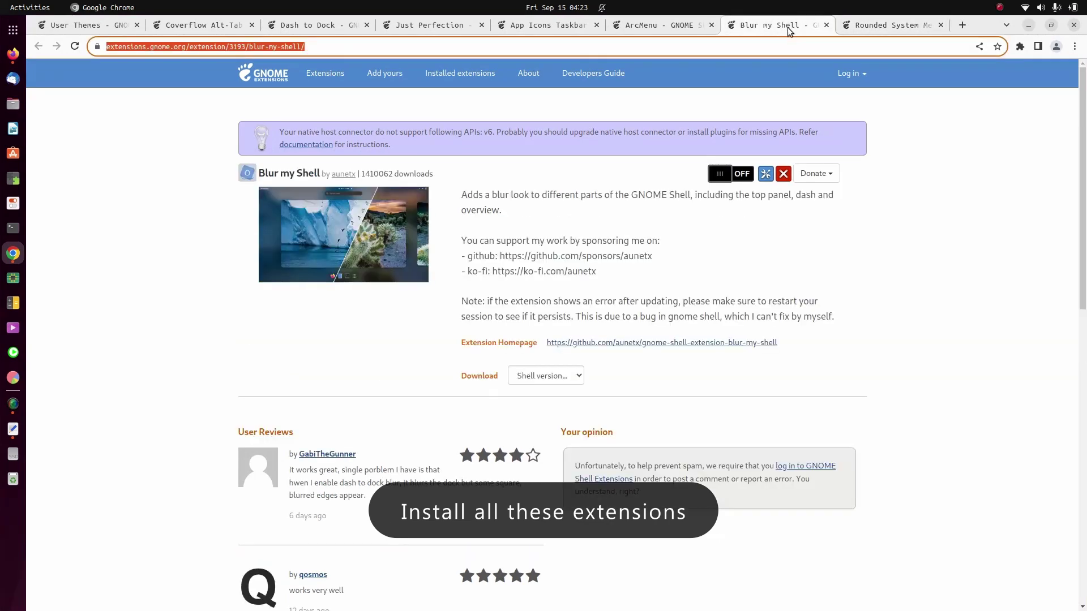
click(676, 28)
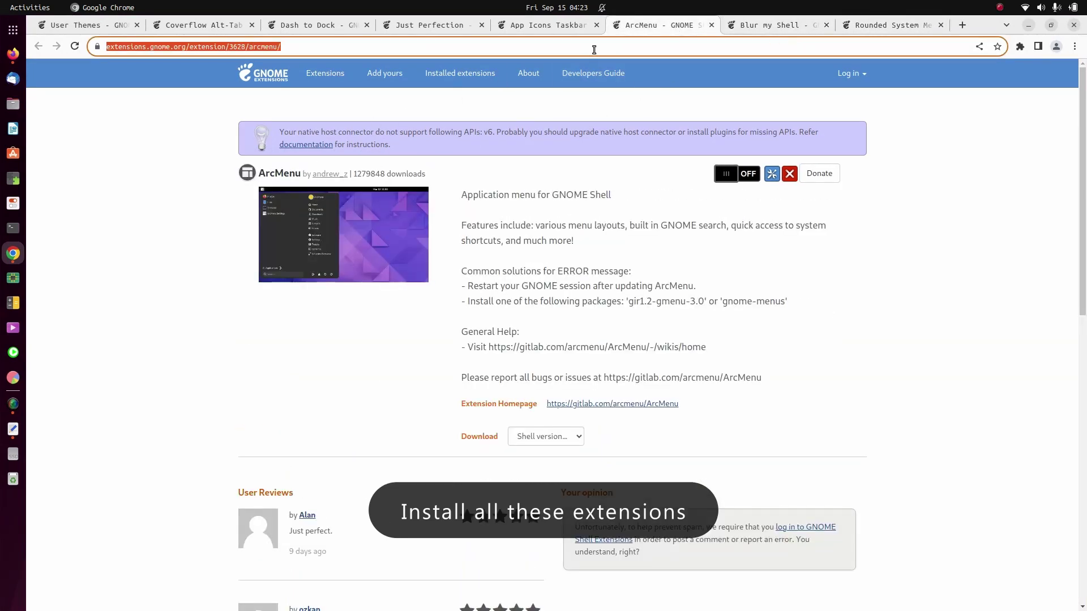
click(559, 23)
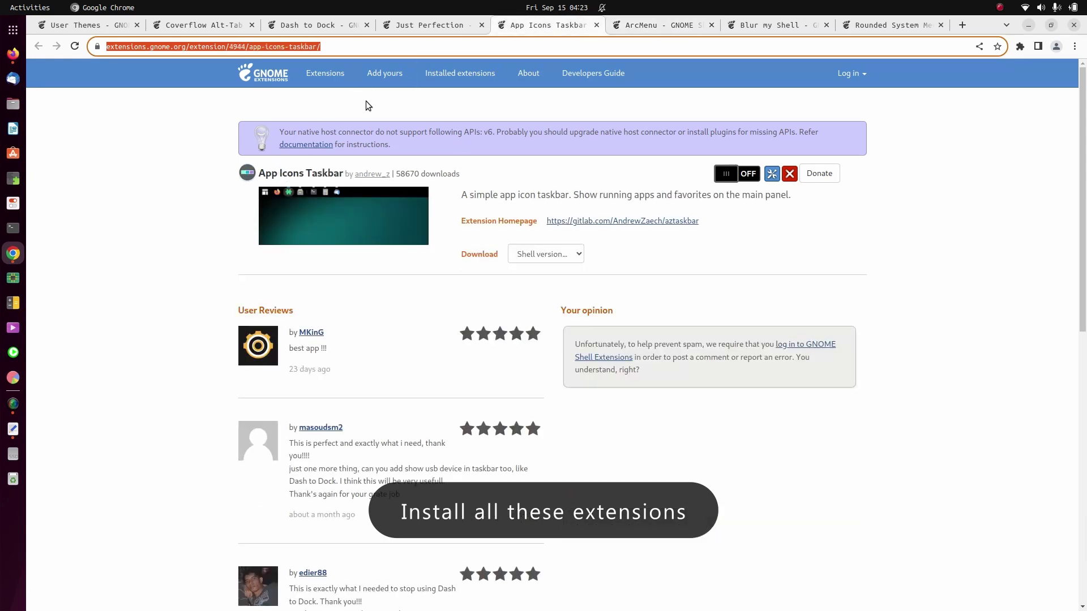
click(450, 26)
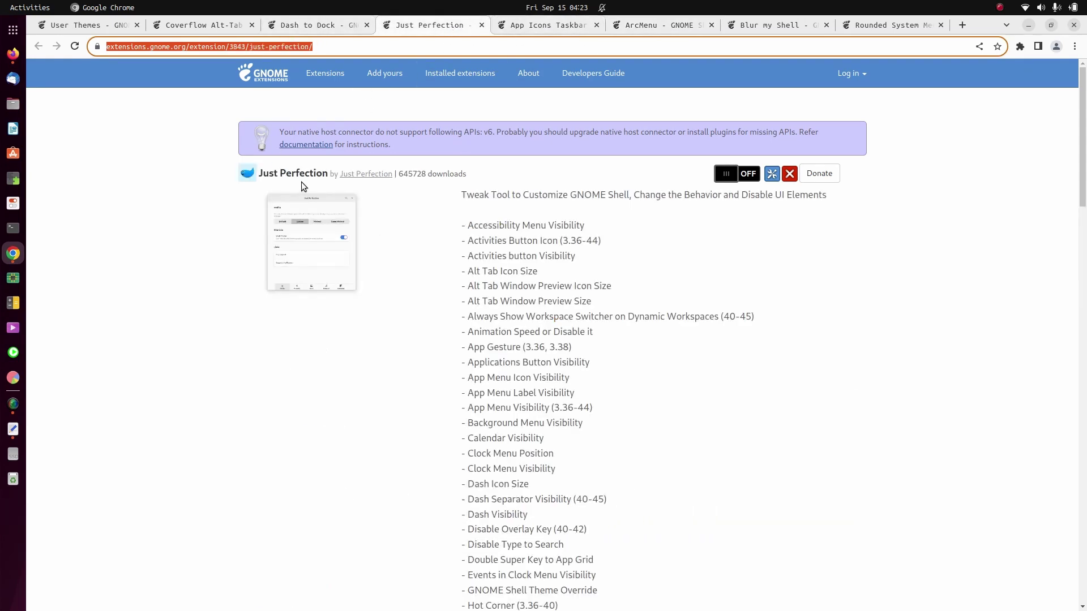
click(317, 25)
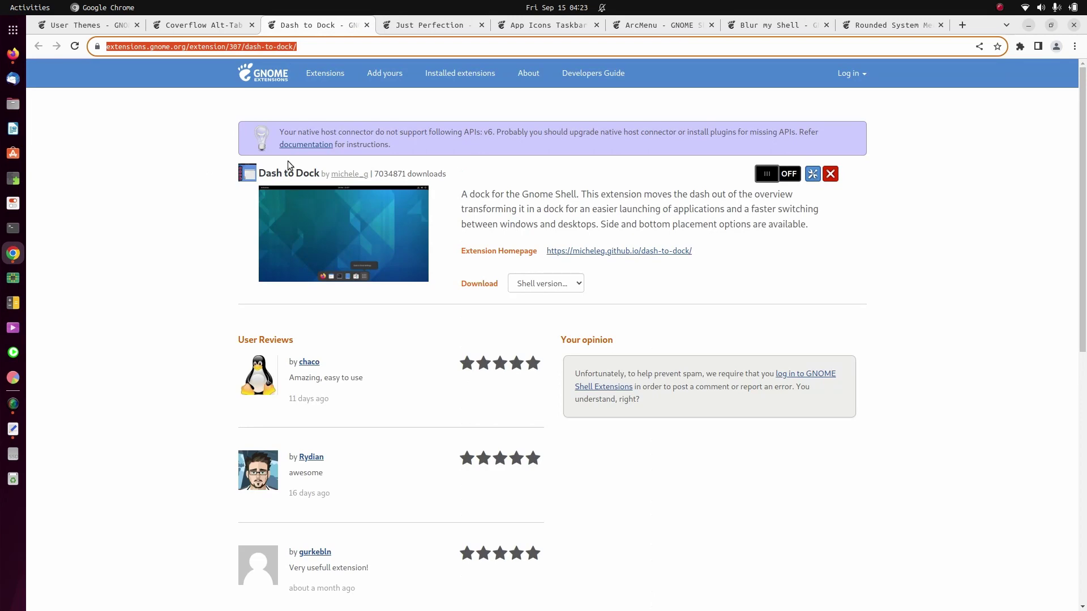
click(208, 30)
click(88, 25)
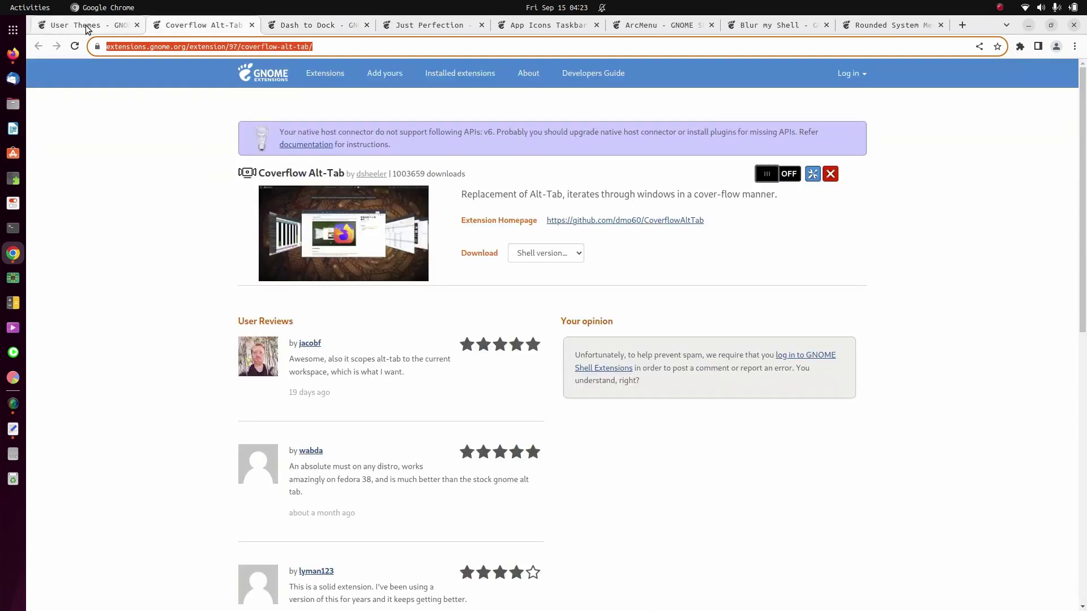
Switch to links and commands.txt in Text Editor and highlight the whole Extensions block of names and links.
click(13, 429)
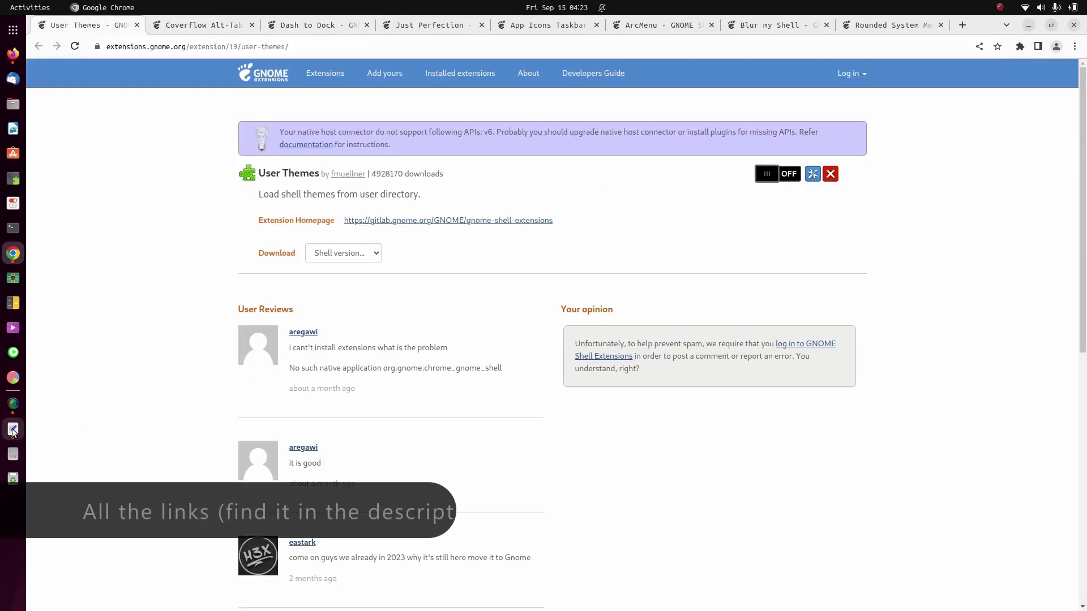
drag(781, 445, 376, 284)
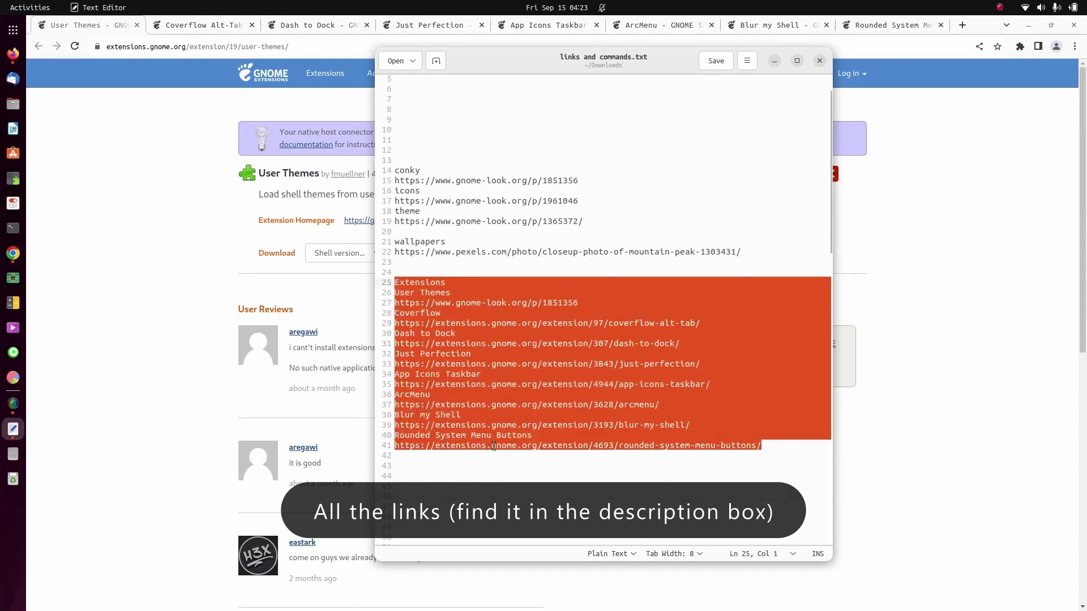
Highlight the conky, icons, theme and wallpapers links in the text file, then minimize both the editor and Chrome.
click(691, 265)
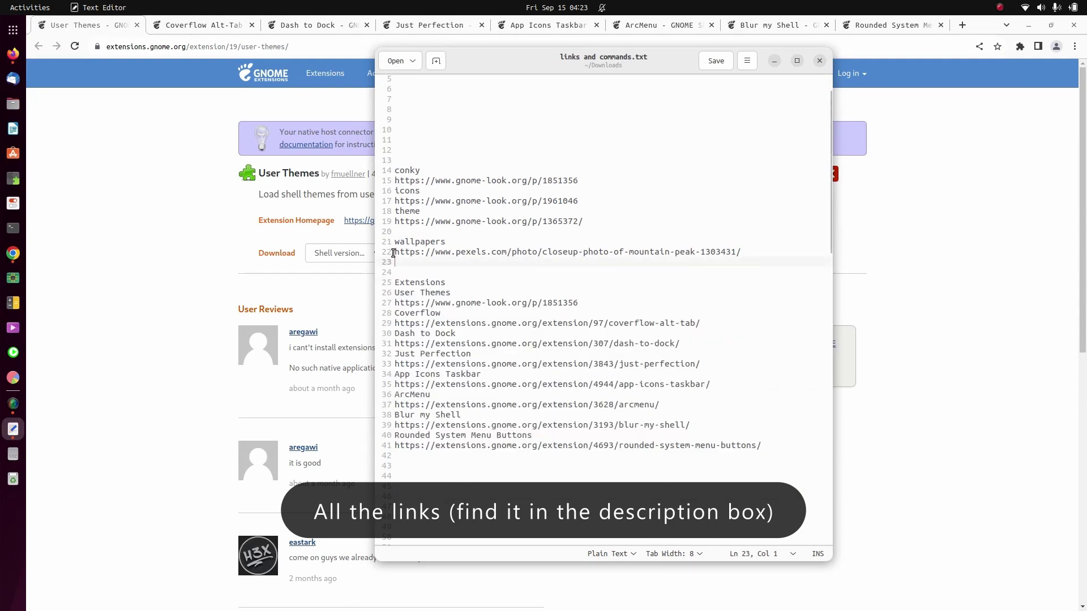
drag(393, 253, 352, 171)
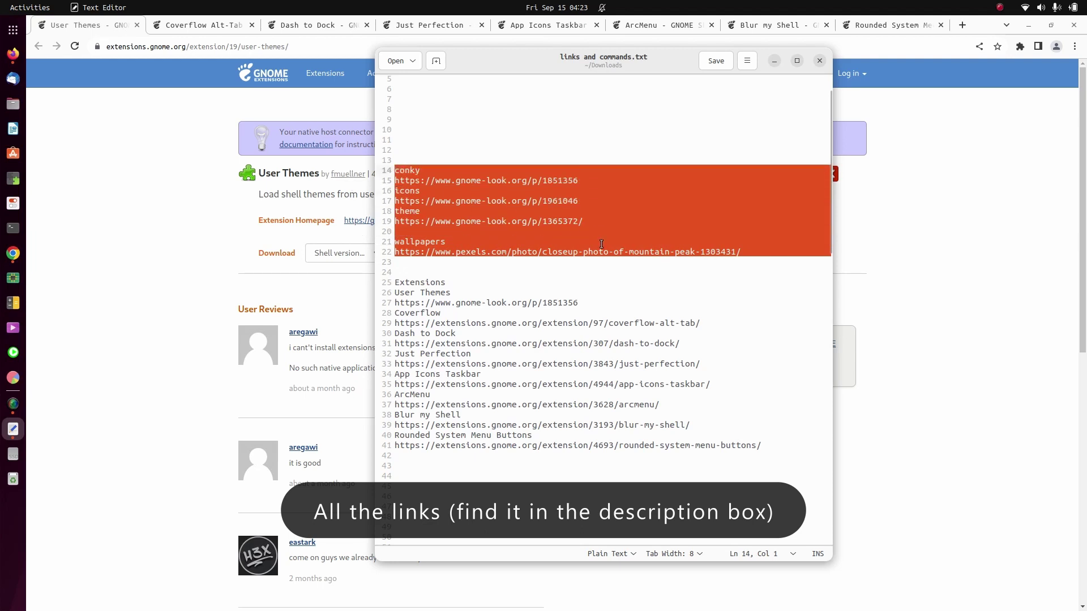
click(617, 259)
click(774, 61)
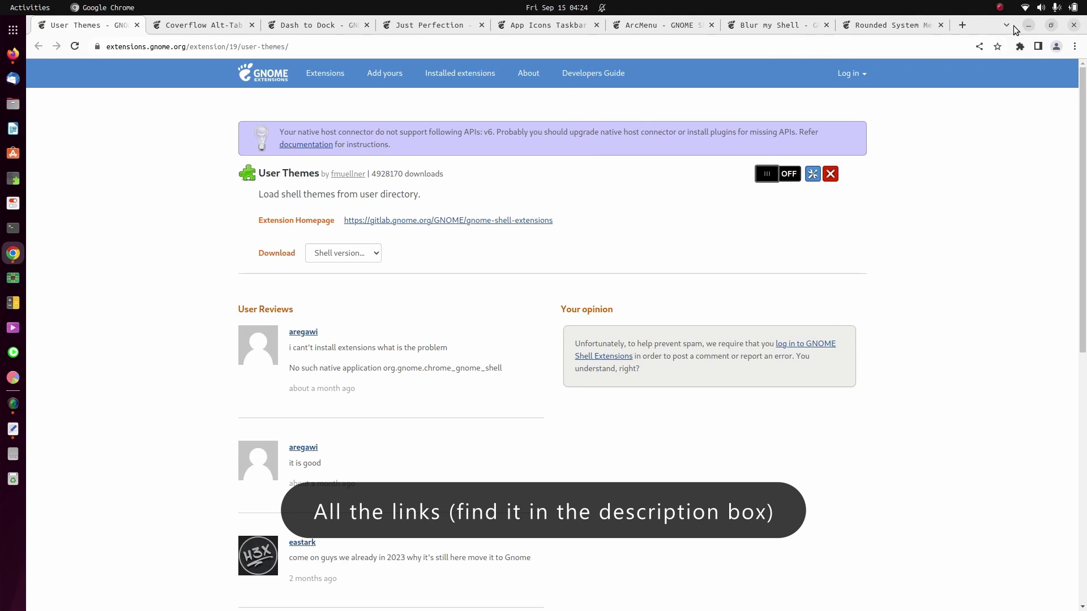
click(1028, 25)
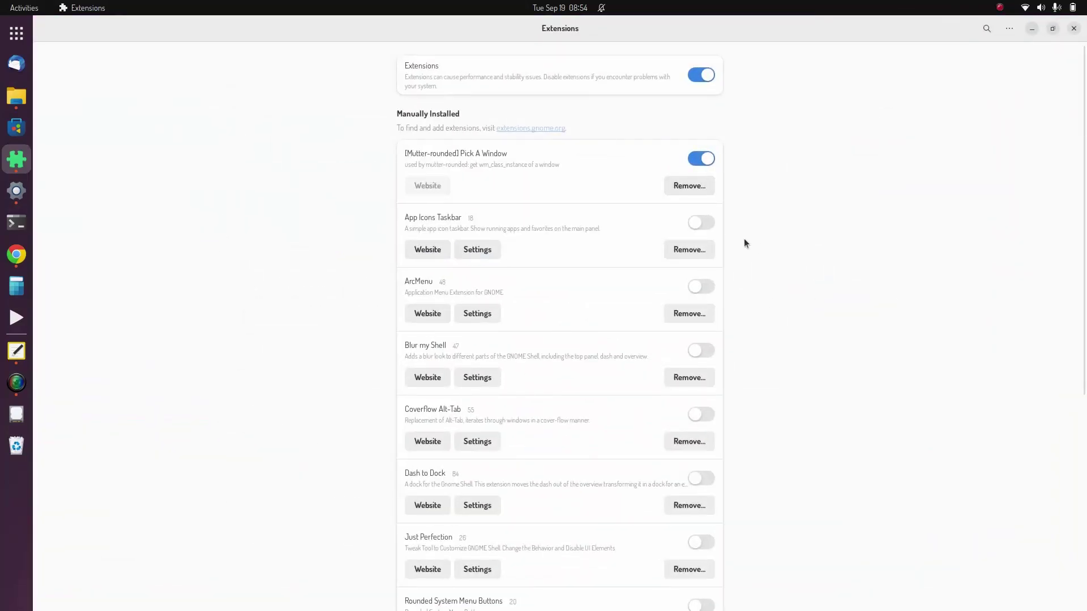
Enable the ArcMenu, Blur my Shell and Coverflow Alt-Tab extensions.
click(705, 289)
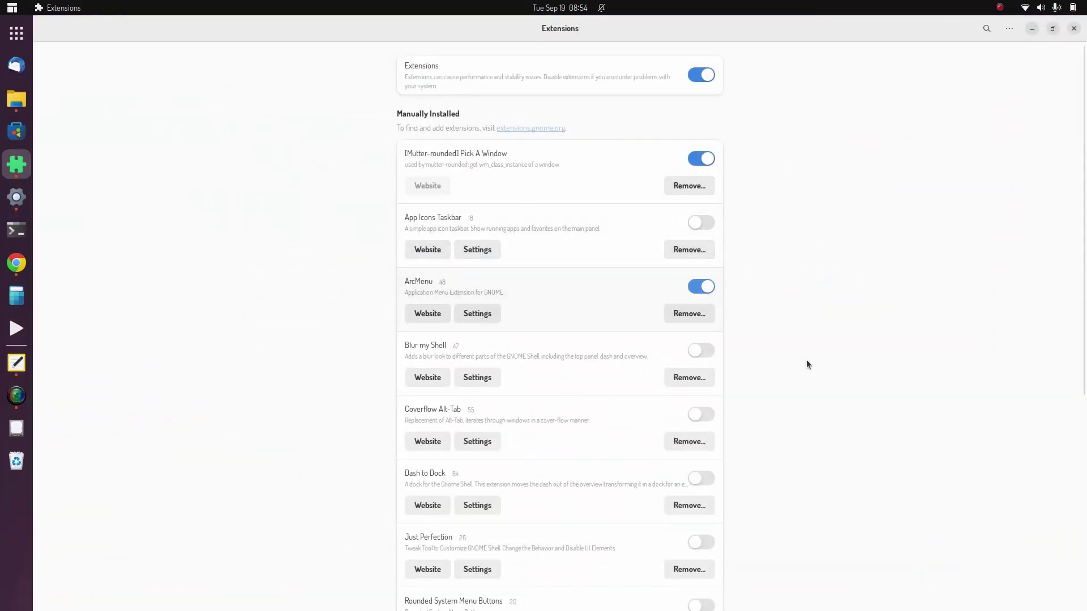
click(698, 414)
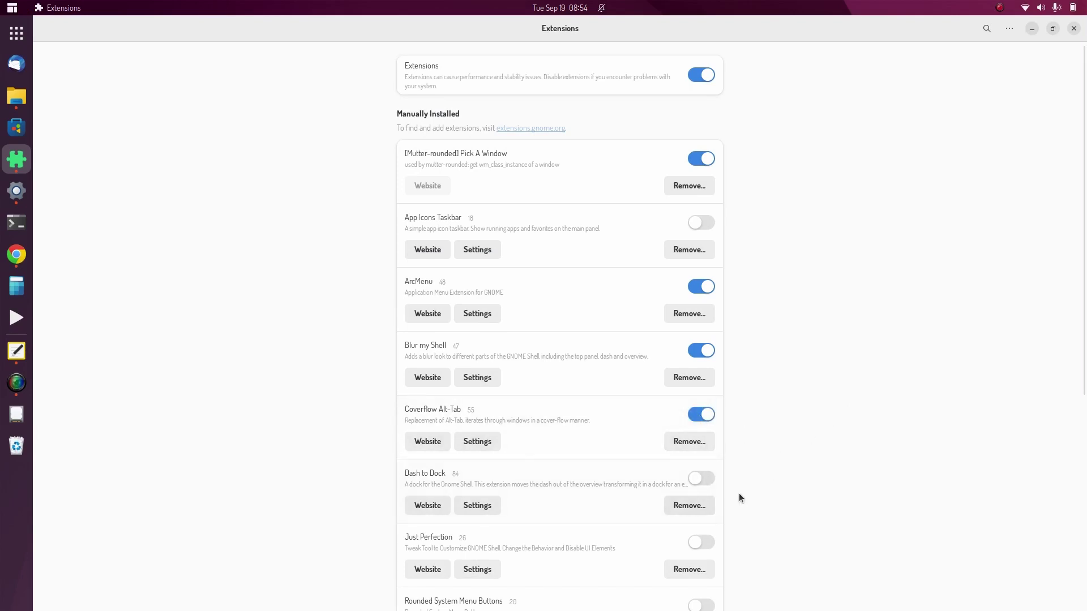
Switch Dash to Dock on and back off, and disable its panel mode that extends the dock to the screen edge.
scroll(739, 494, down, 5)
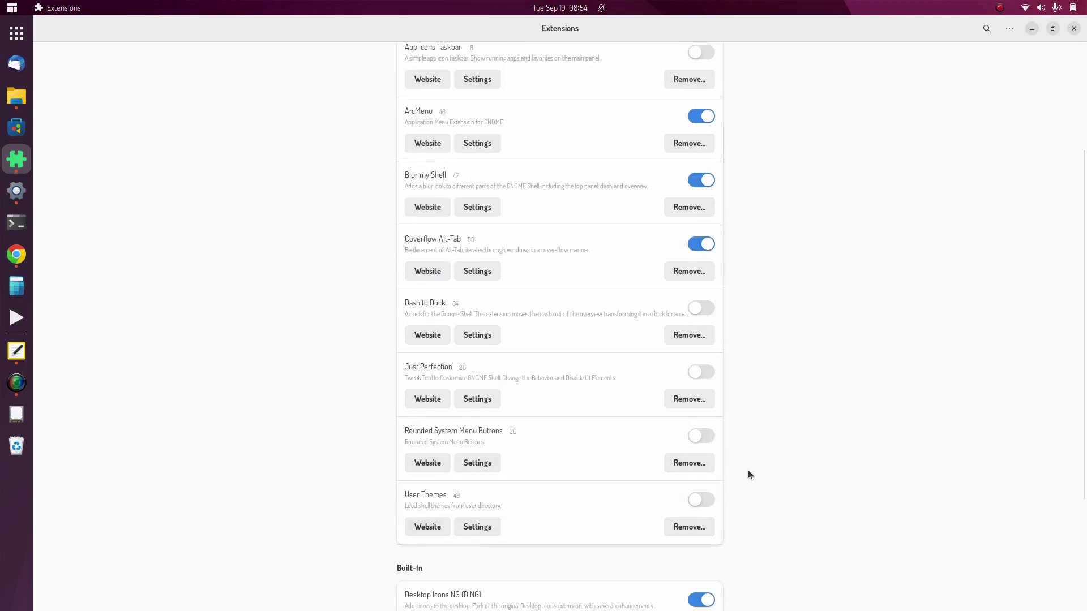
click(705, 307)
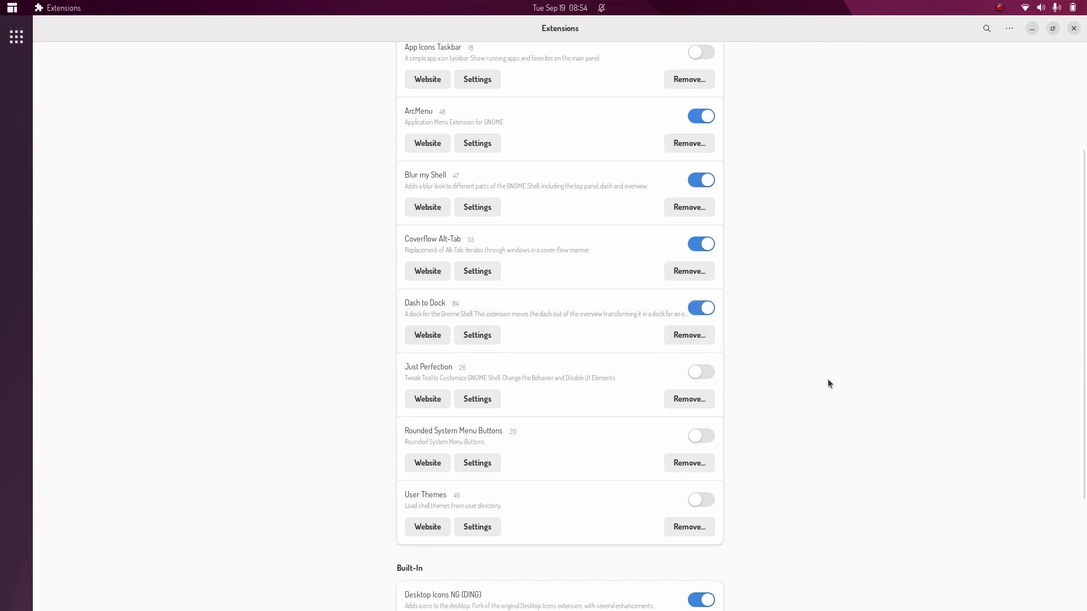
click(700, 310)
click(485, 340)
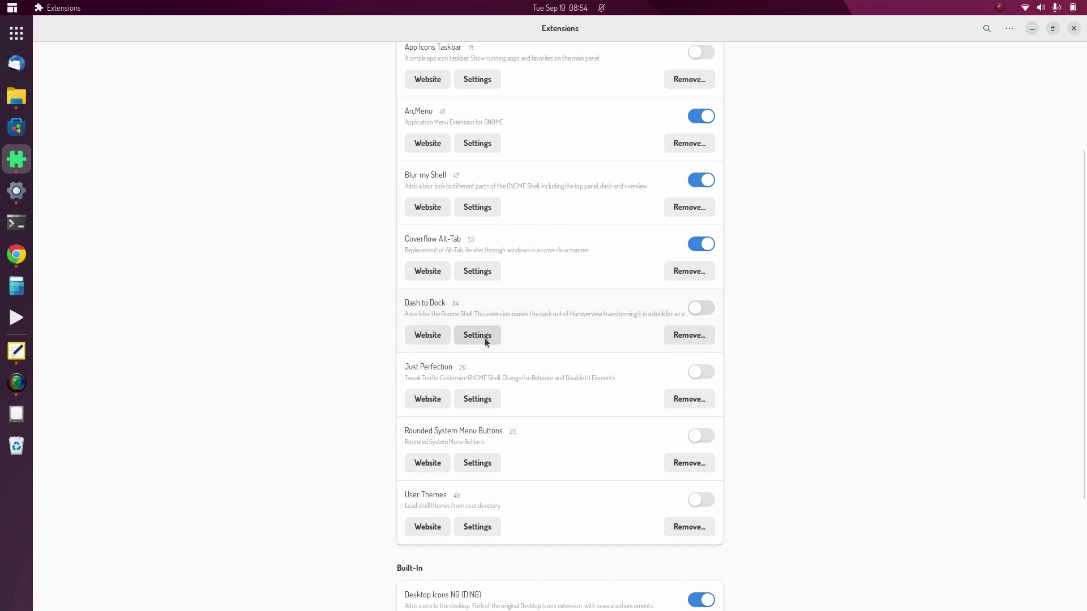
click(102, 152)
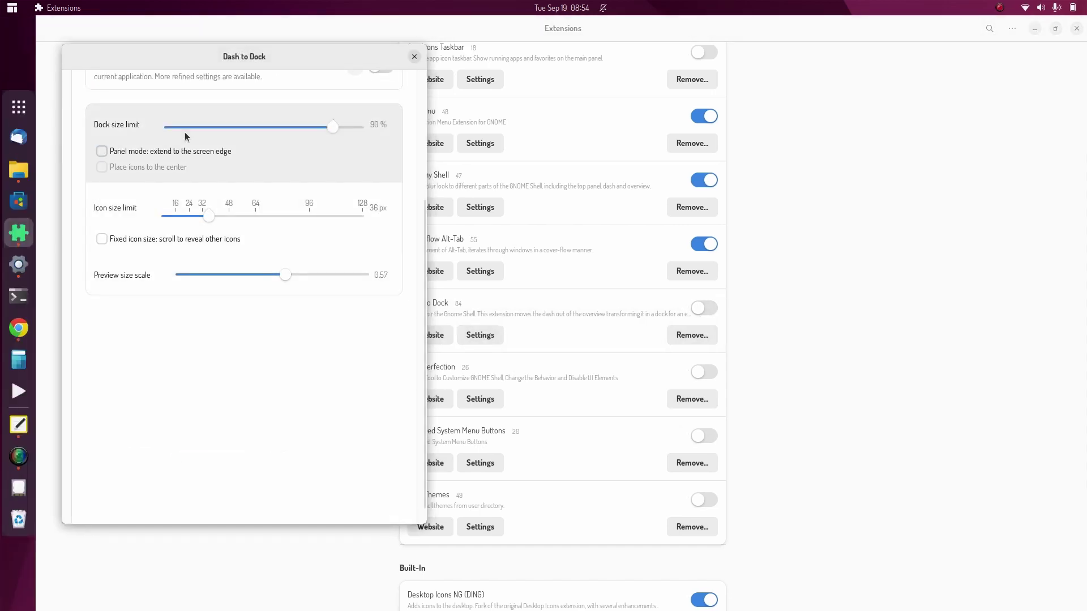
click(414, 57)
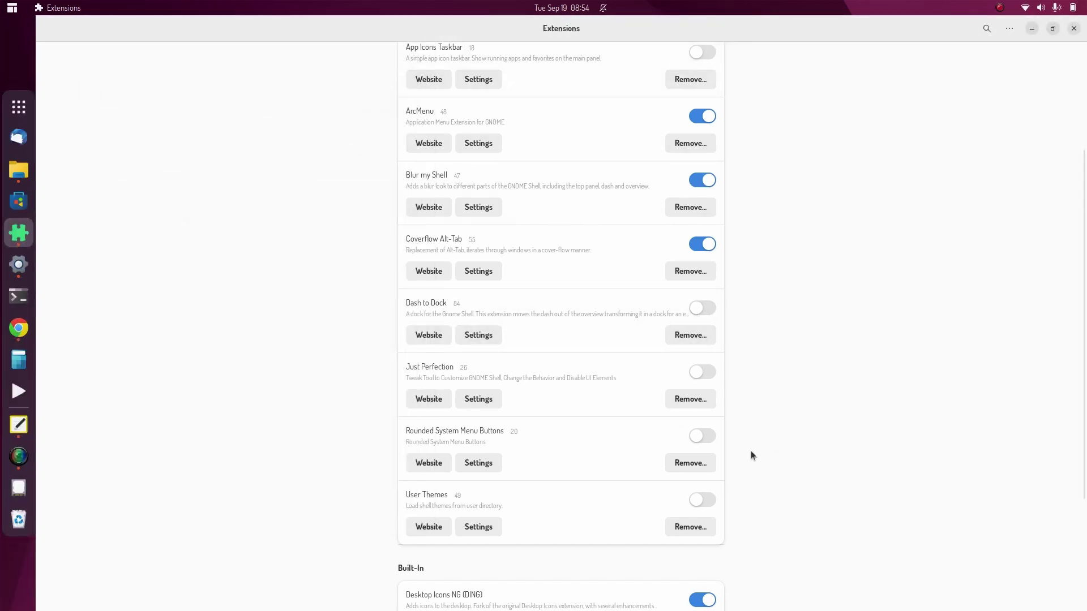
Enable the Just Perfection and User Themes extensions and restore the Extensions window to a smaller size.
click(702, 371)
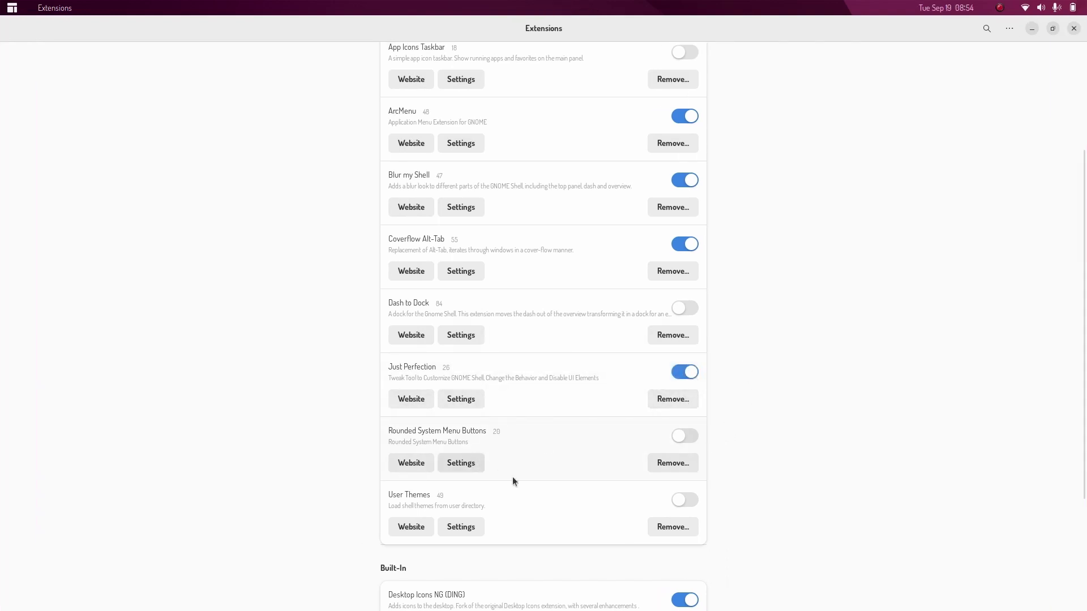
click(687, 501)
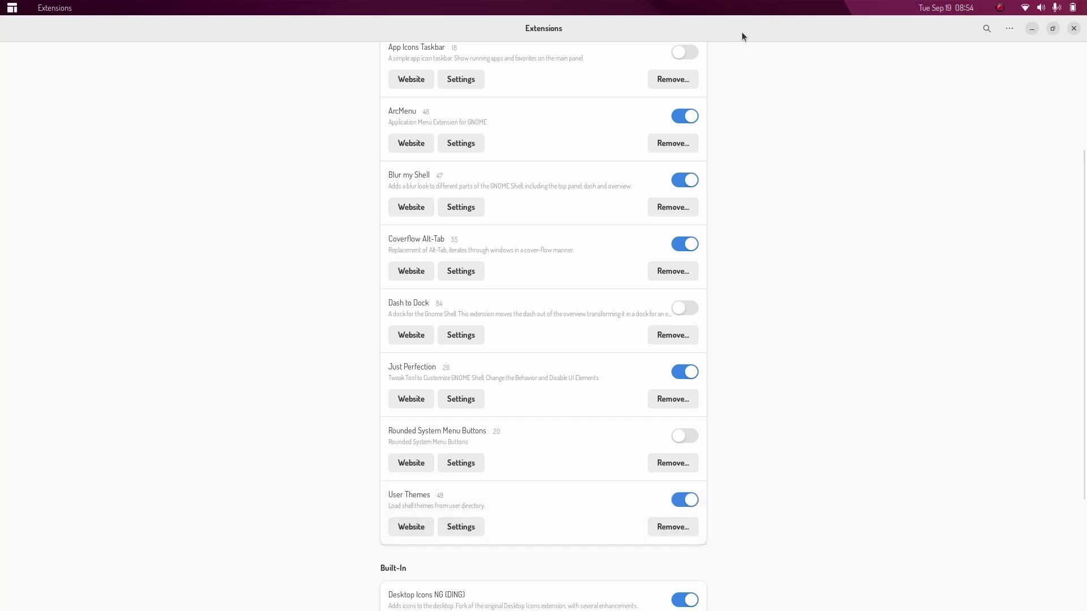
drag(742, 31, 704, 109)
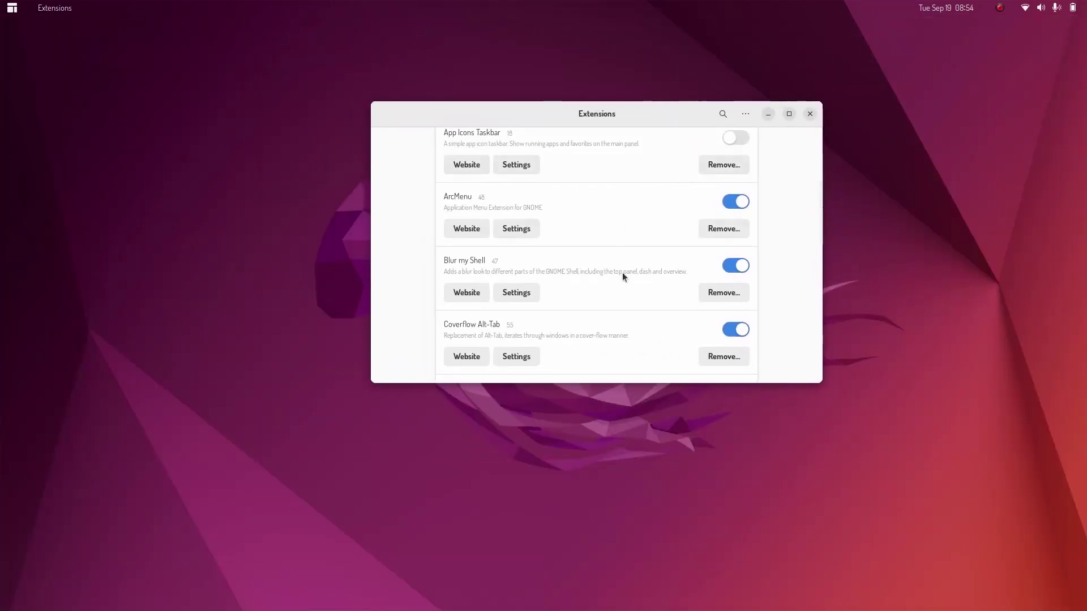
Enable Dash to Dock and set its icon size limit to 26 px in its settings.
scroll(568, 291, up, 3)
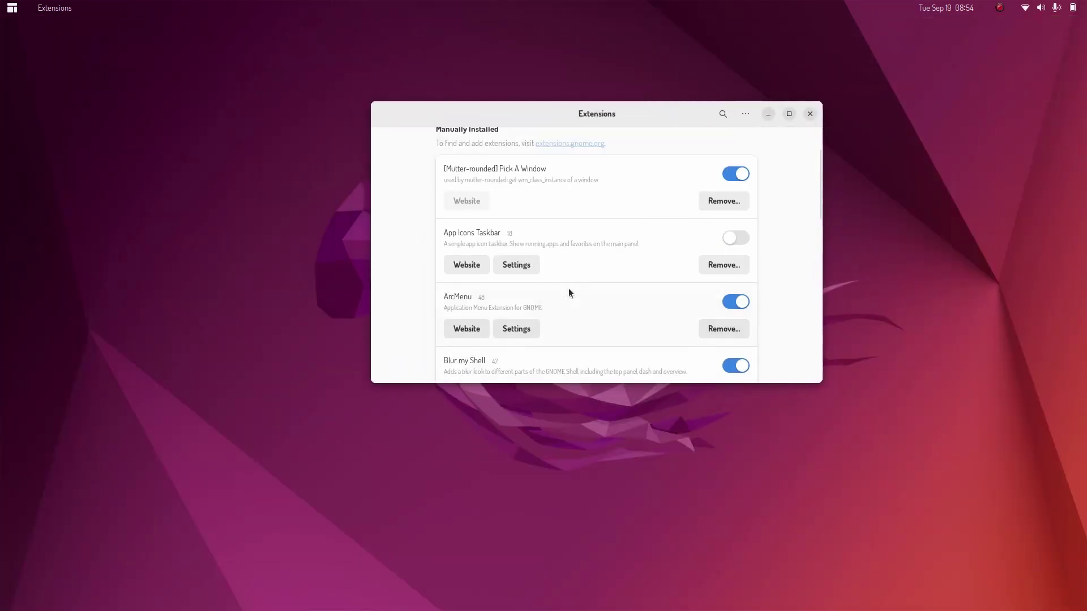
scroll(589, 284, down, 2)
scroll(599, 284, down, 3)
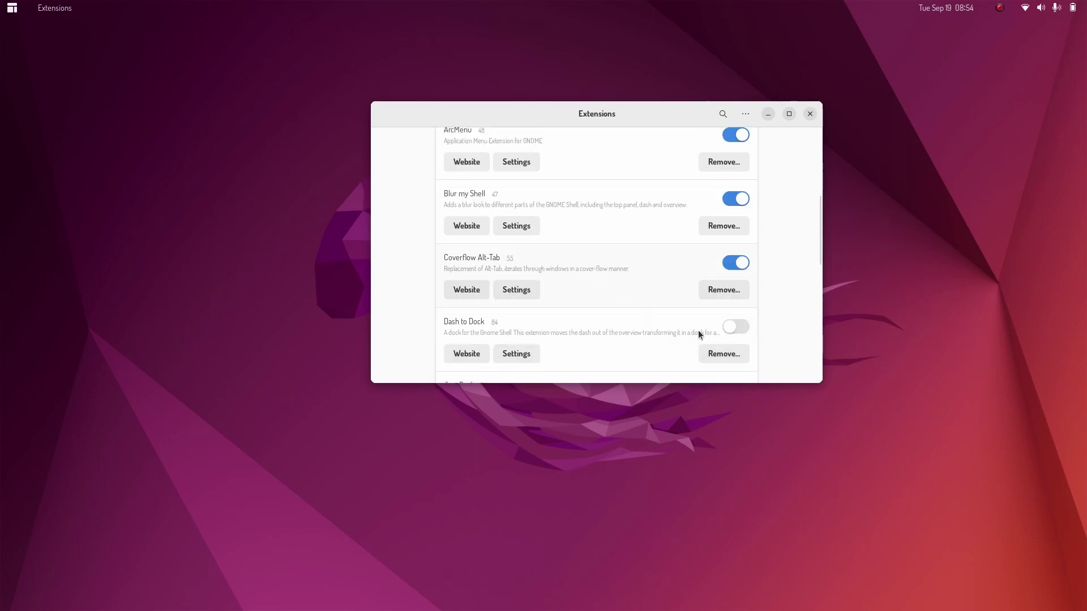
click(735, 327)
click(528, 355)
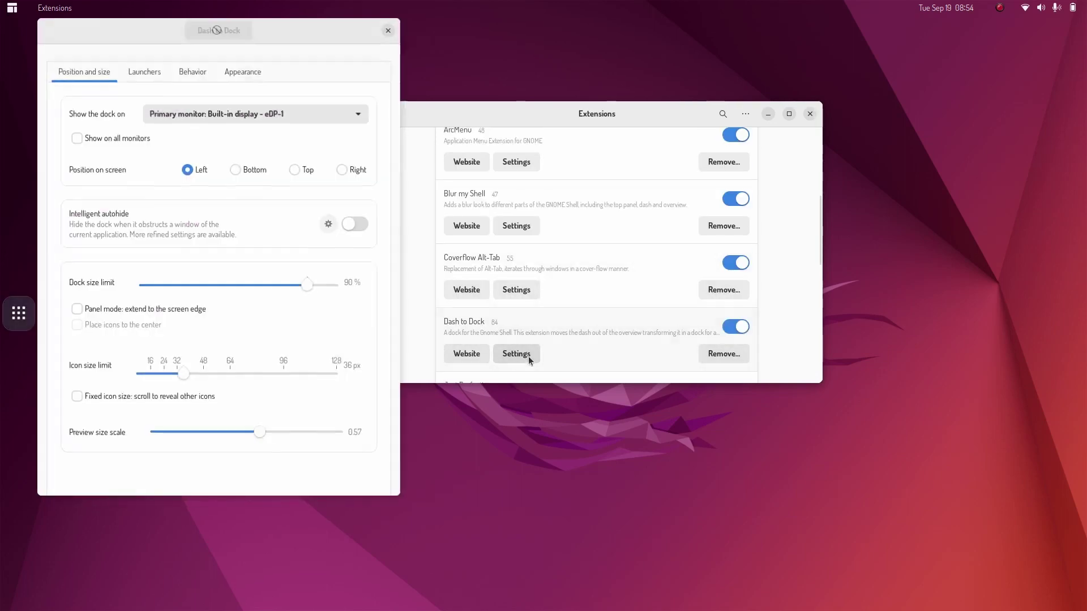
scroll(186, 147, down, 4)
mouse_move(184, 188)
mouse_down()
mouse_move(225, 180)
mouse_move(166, 188)
mouse_up()
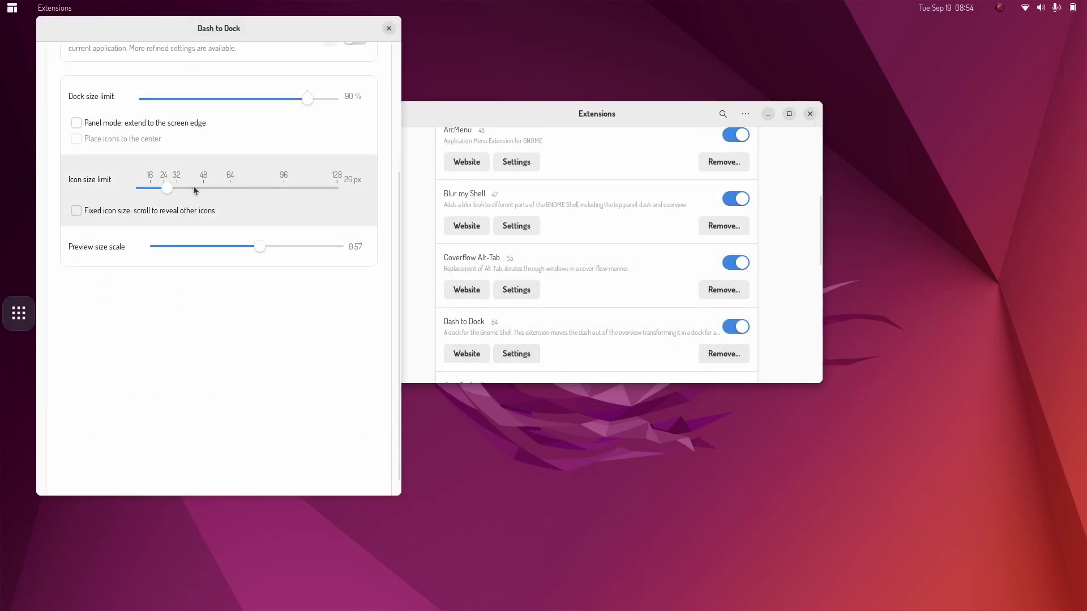
Set the dock's position on screen to Bottom and disable the Dash to Dock extension.
scroll(181, 321, up, 5)
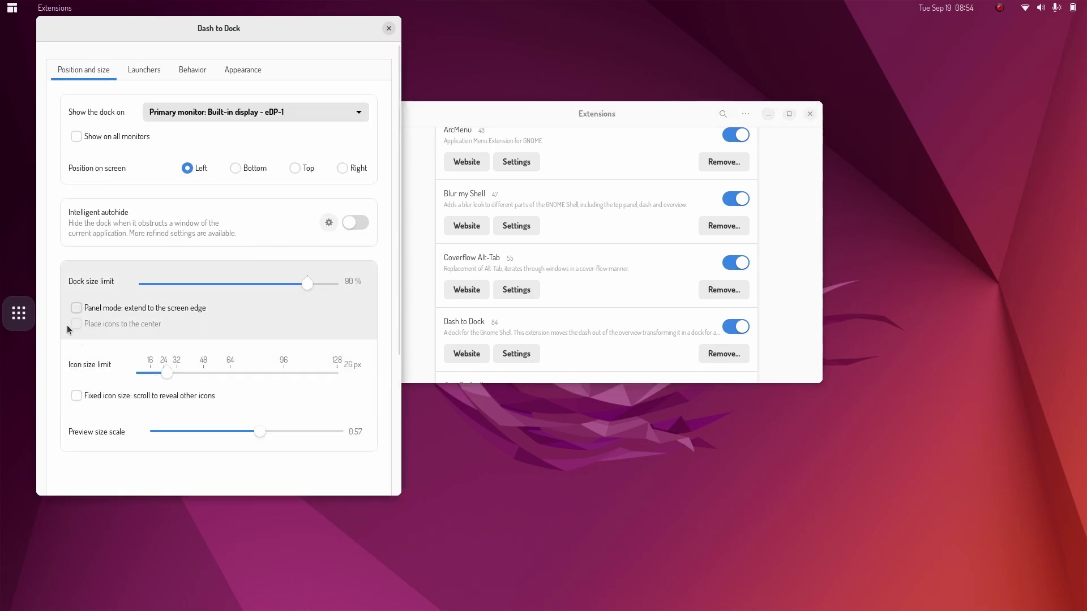
click(235, 168)
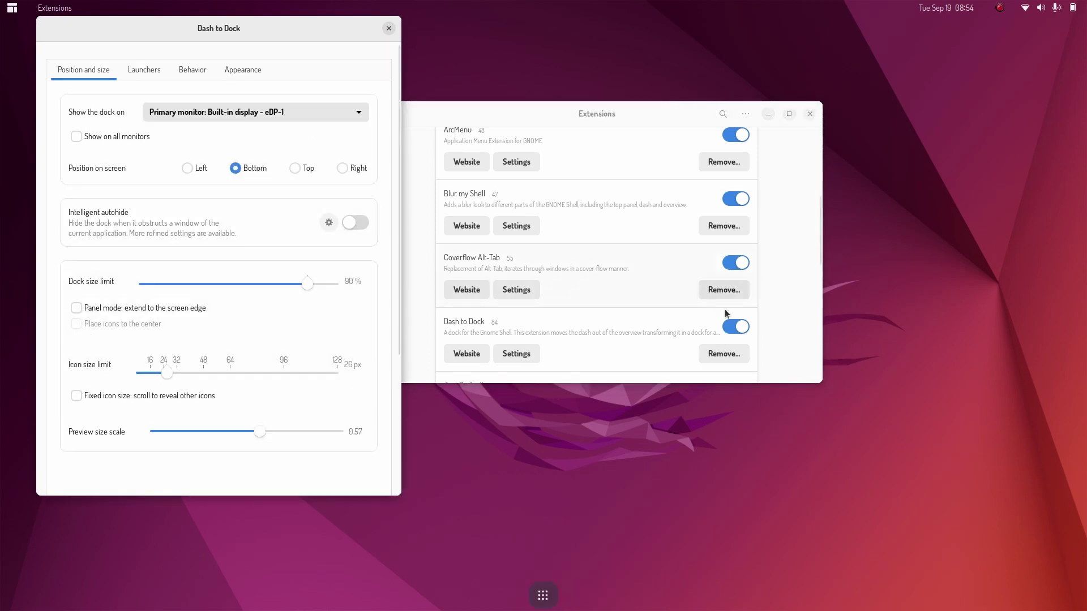
click(737, 327)
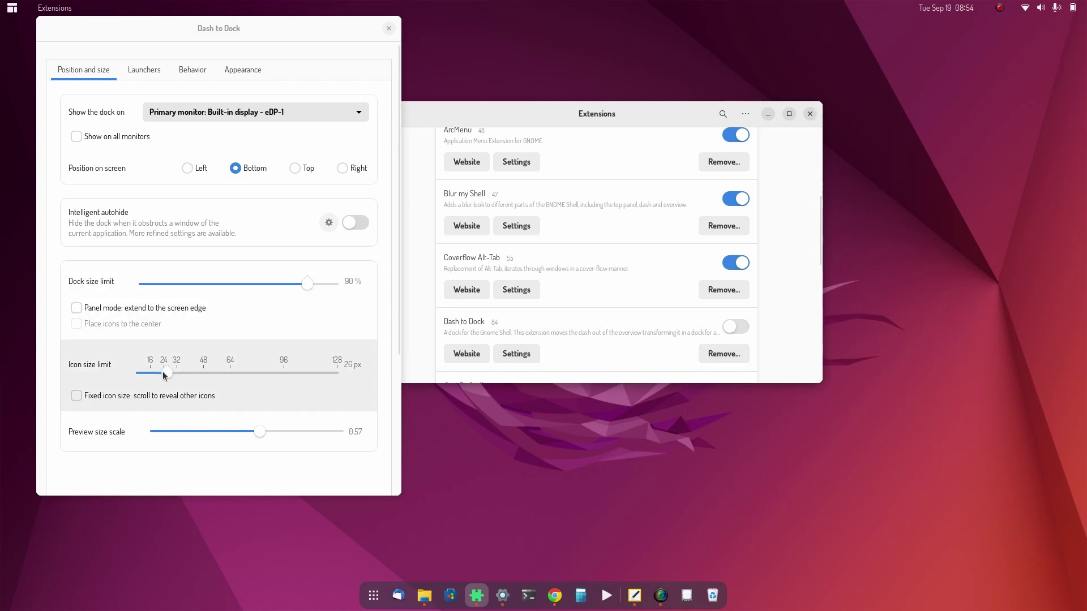
Set the dock's icon size limit to 30 px, switch Dash to Dock on and off again, and close the settings and Extensions windows.
drag(165, 372, 174, 374)
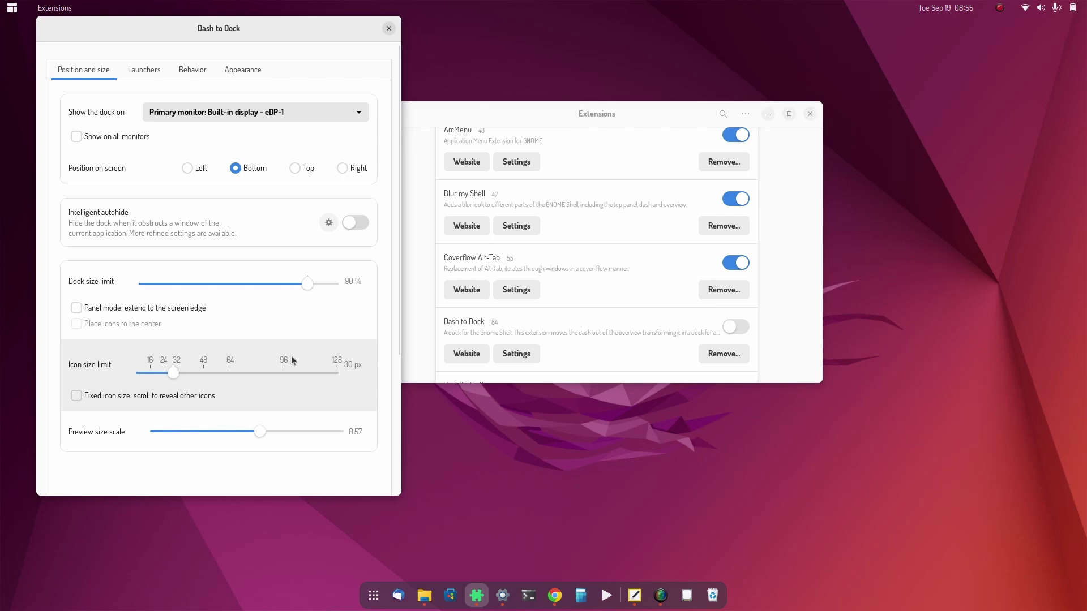
click(729, 331)
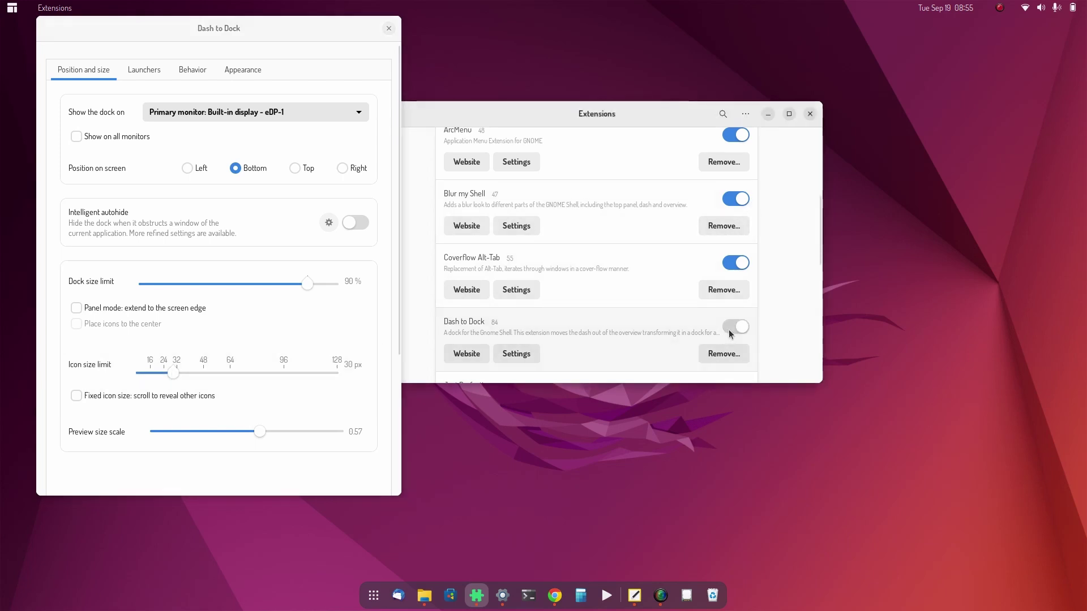
click(737, 328)
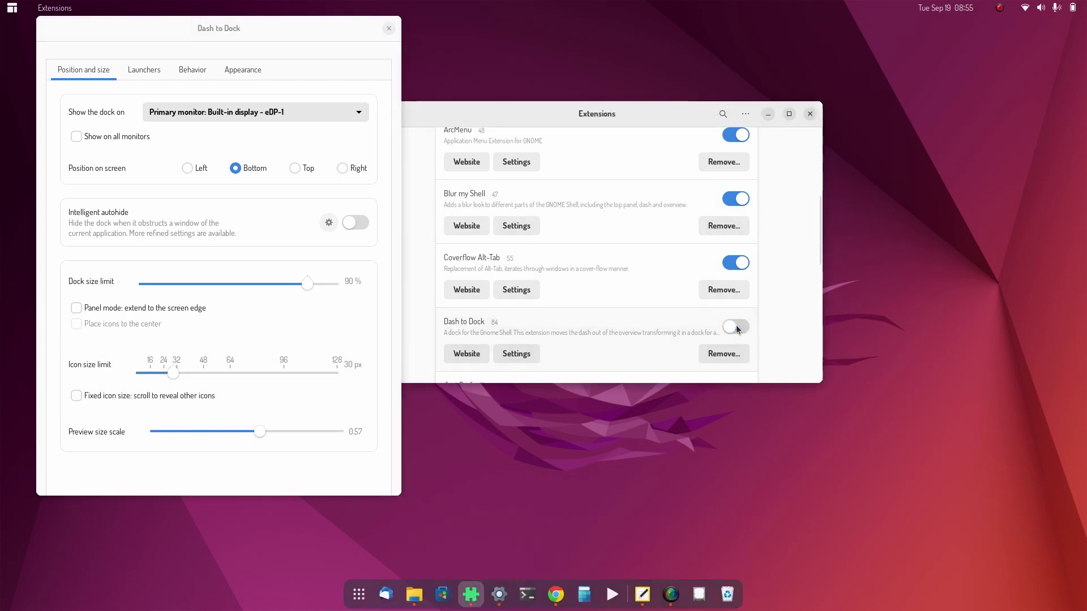
click(388, 28)
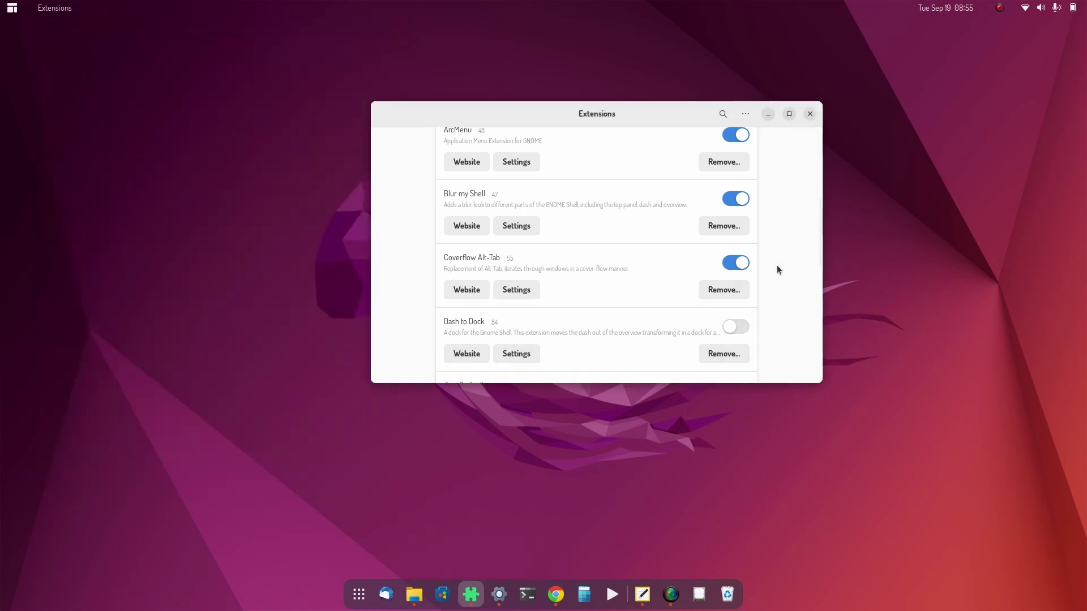
scroll(784, 277, up, 5)
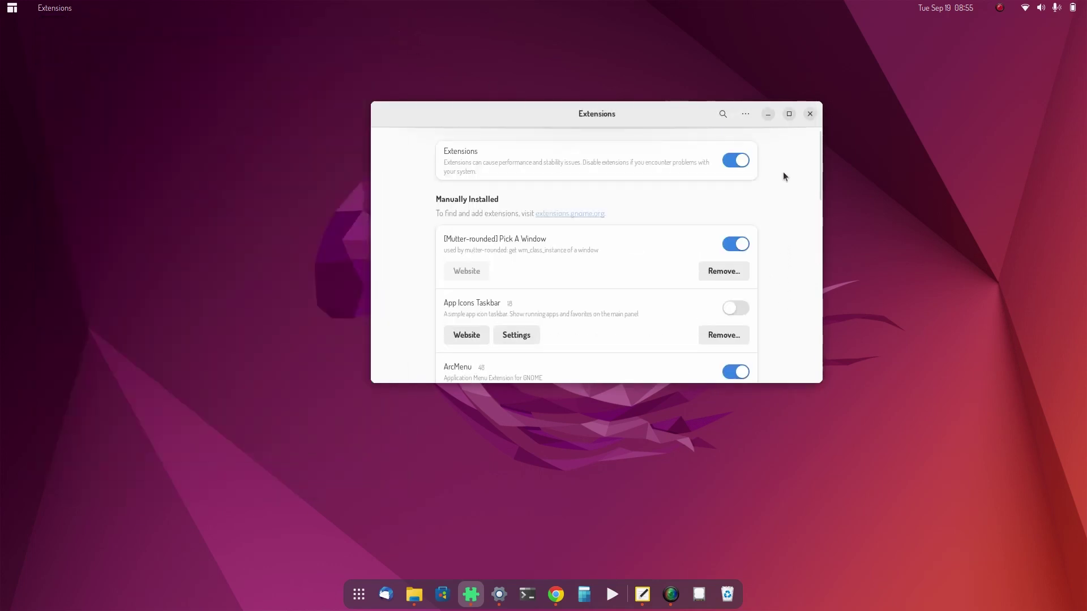
click(810, 114)
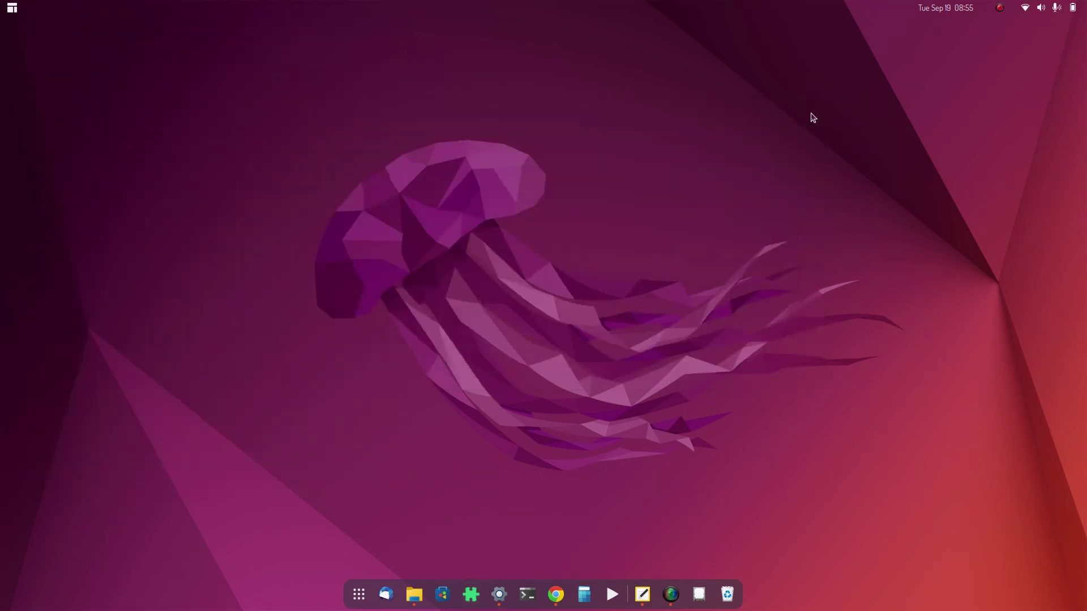
Open and close the ArcMenu launcher, the calendar and notification popup, and the system menu to check their appearance.
click(13, 9)
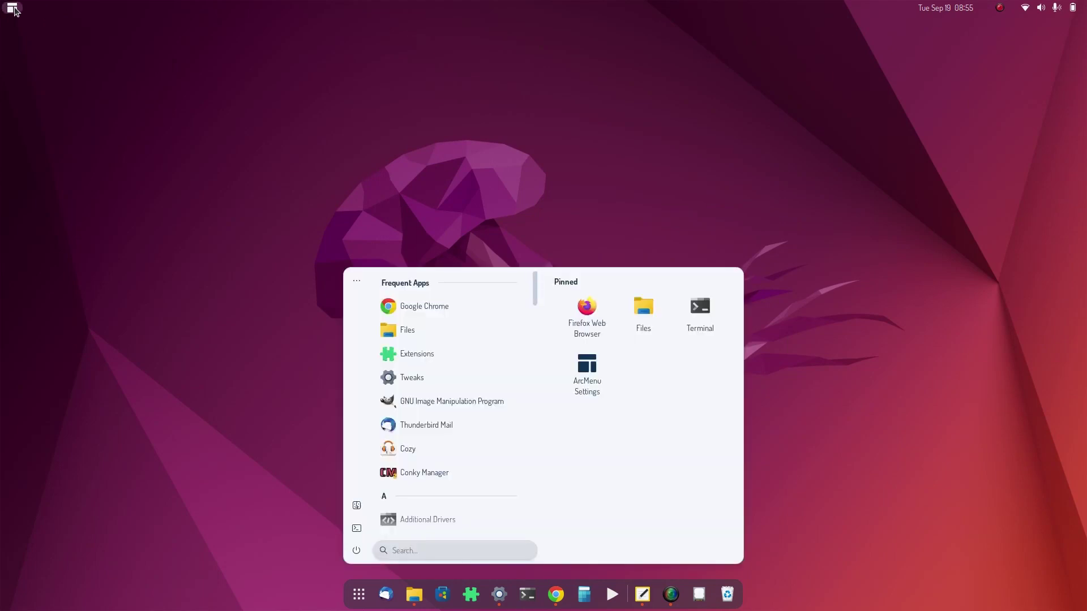
click(13, 9)
click(946, 11)
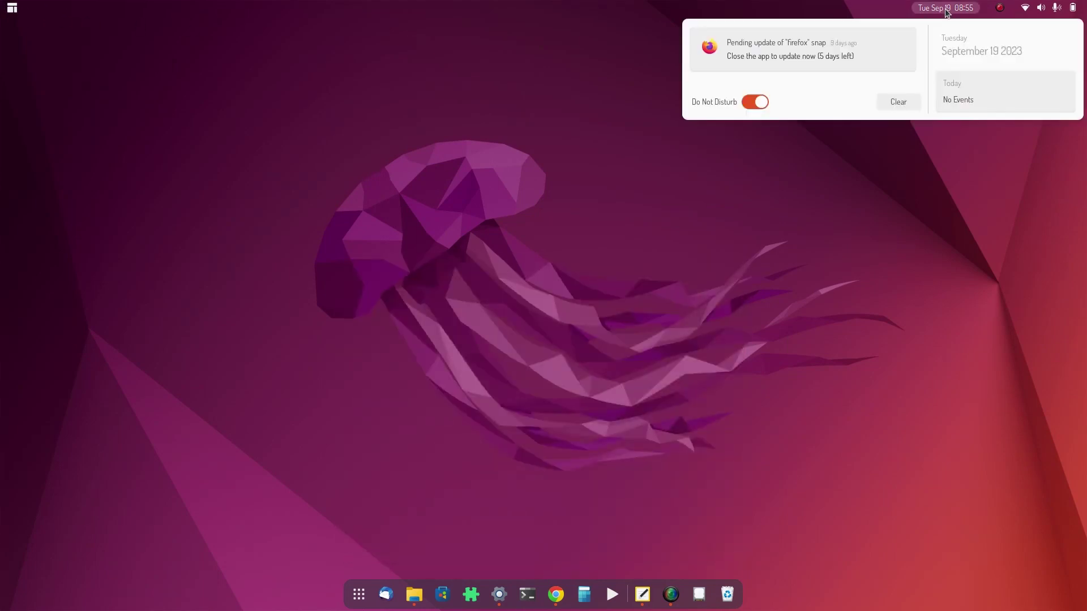
click(946, 8)
click(1047, 7)
click(1047, 7)
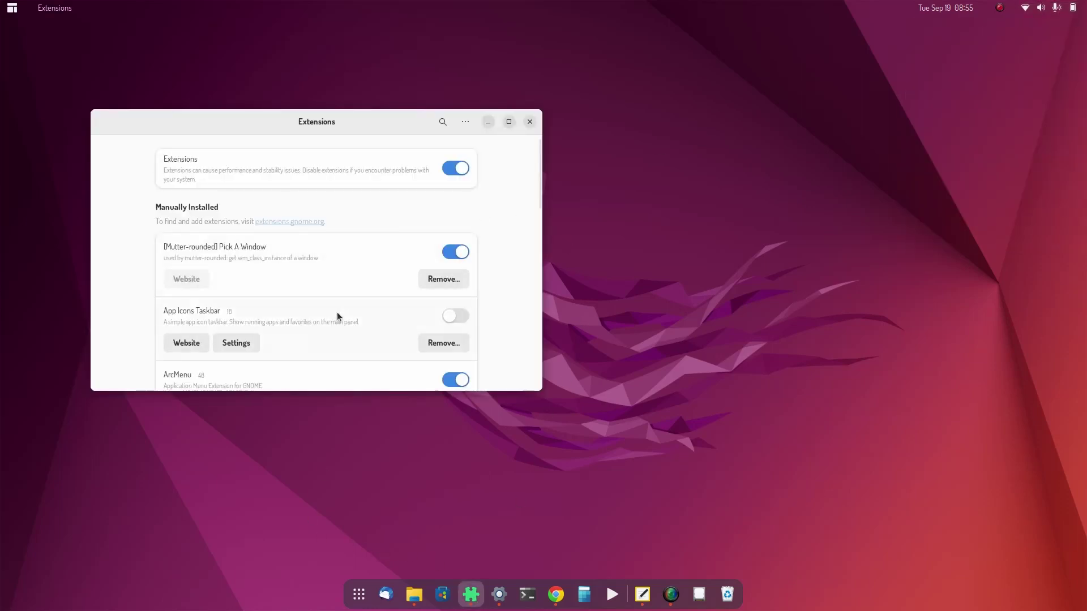
Open the ArcMenu extension's settings and check the Position in Panel options.
click(240, 373)
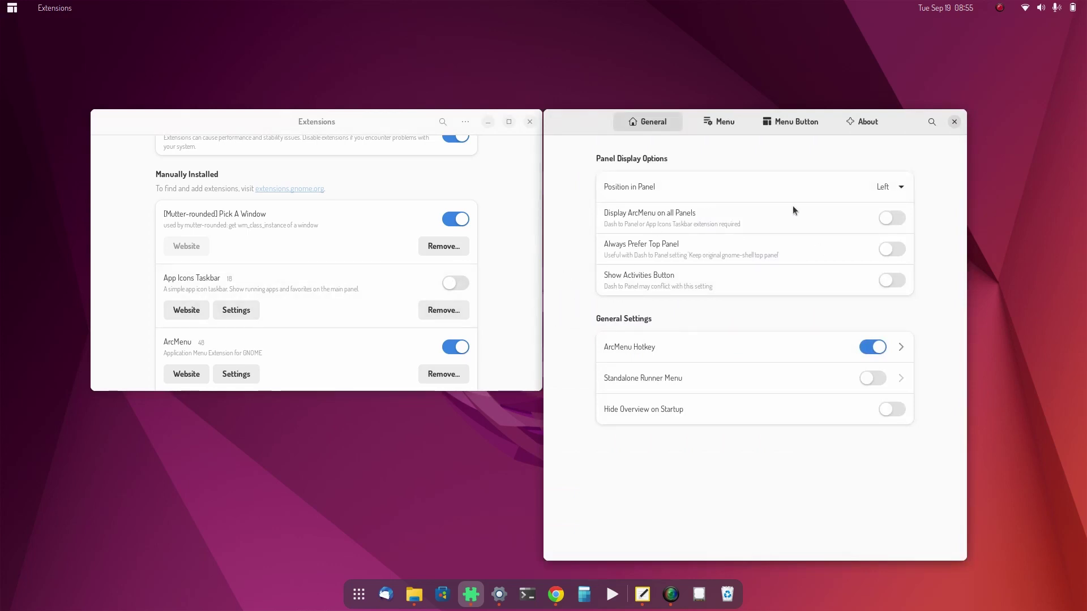
click(896, 194)
click(893, 212)
Set ArcMenu's menu layout to Unity from the Modern Menu Layouts, and open the launcher to preview it.
click(718, 122)
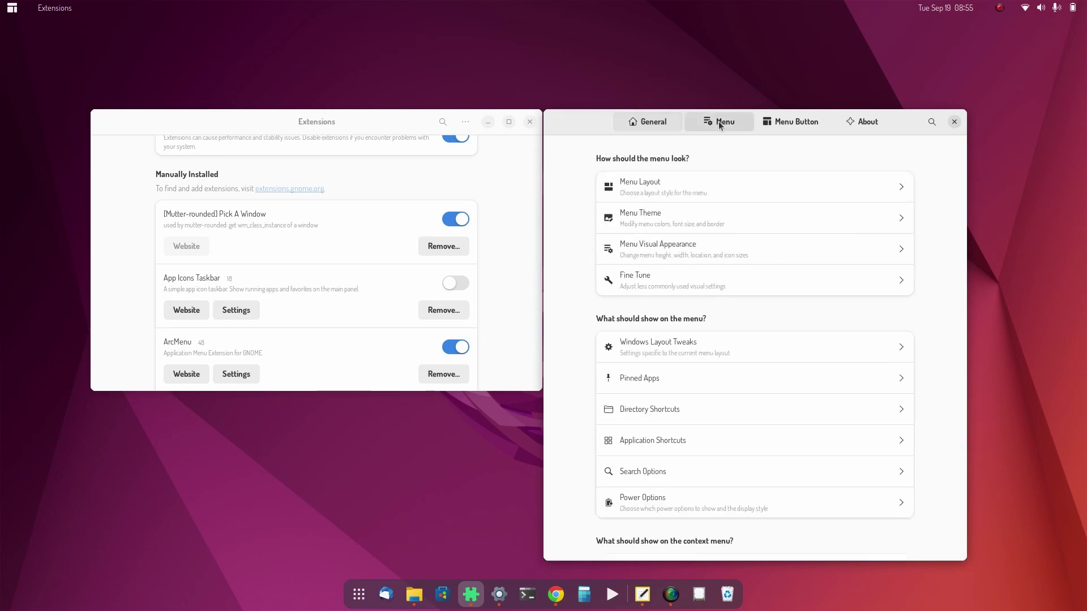
click(745, 185)
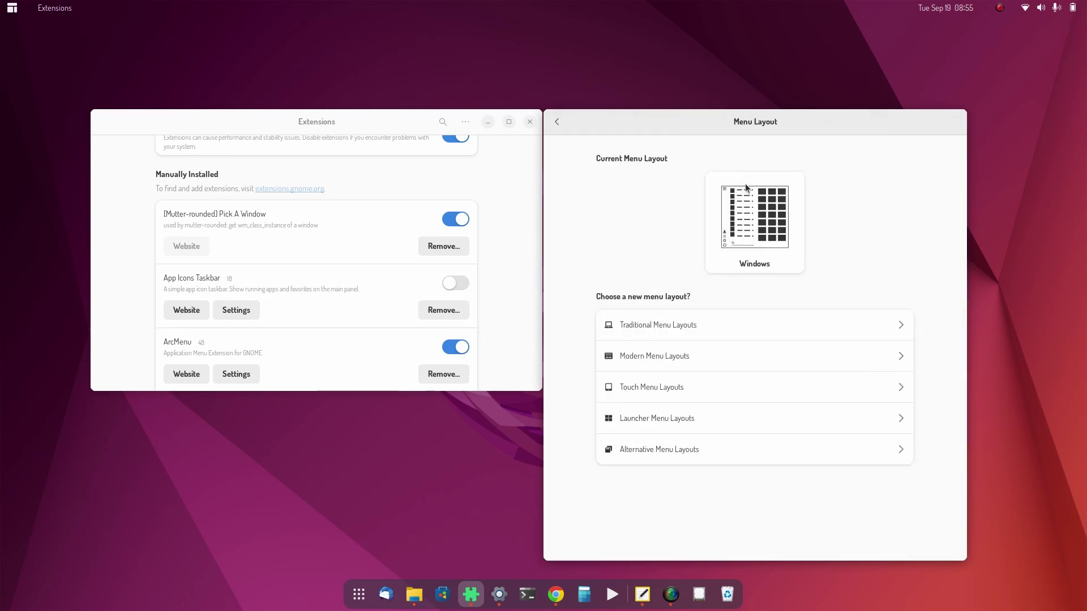
click(731, 352)
scroll(935, 431, down, 3)
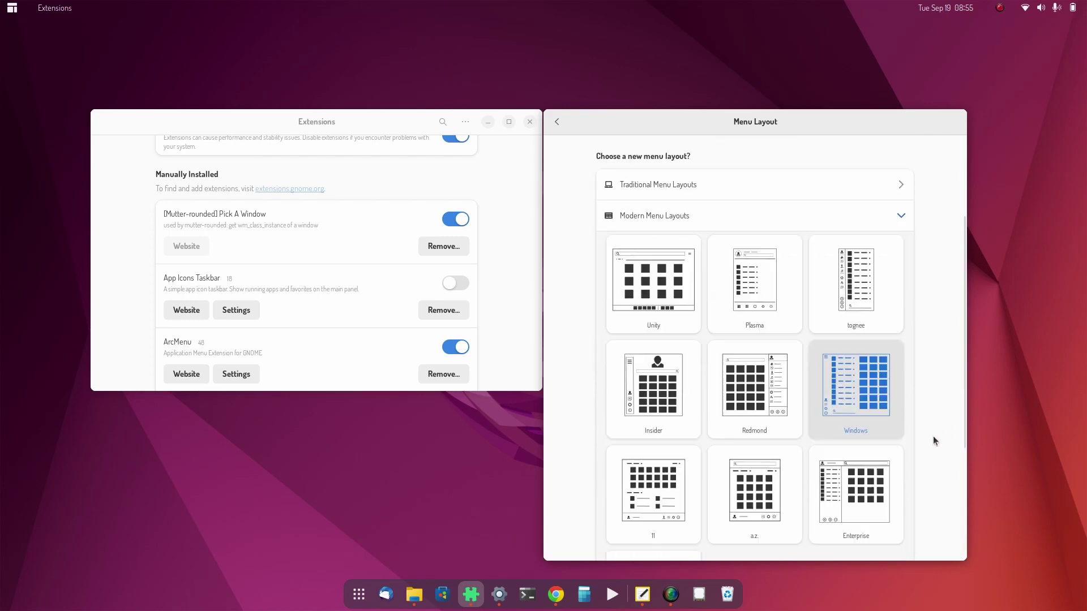
scroll(932, 436, down, 1)
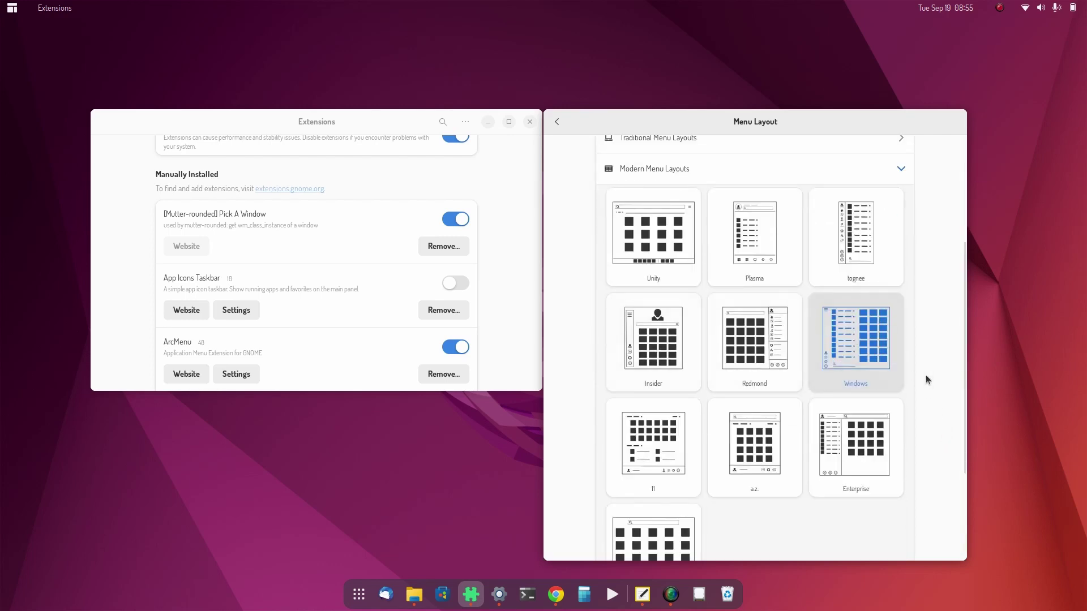
click(643, 243)
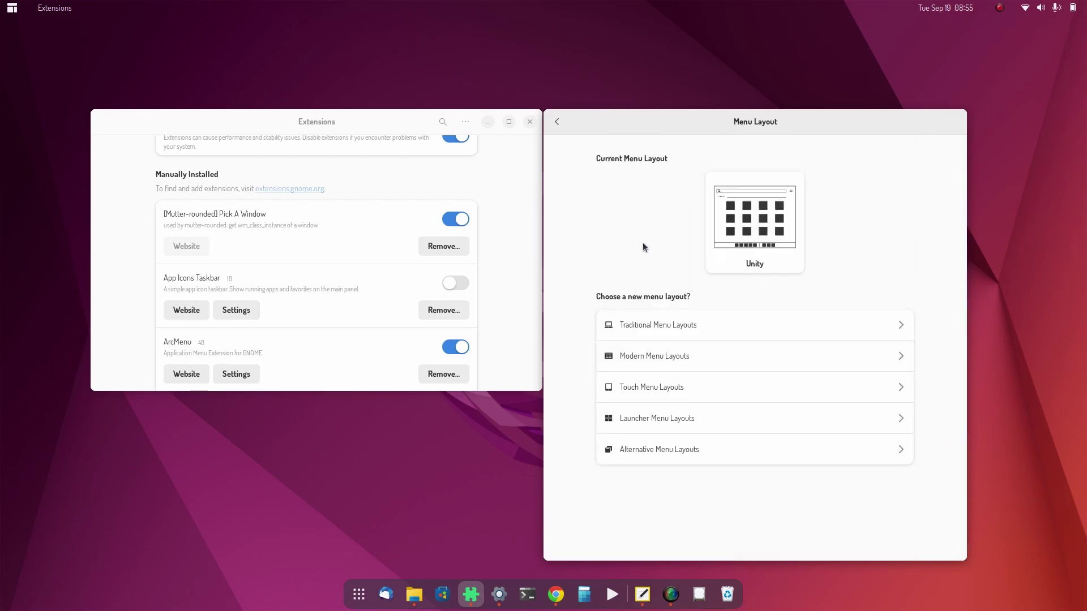
click(12, 8)
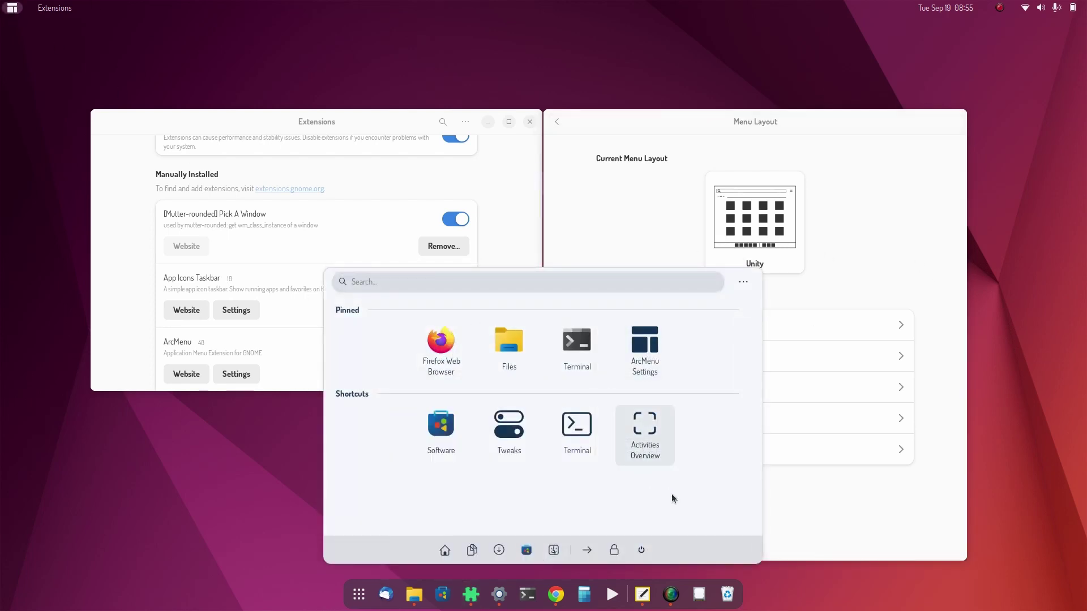
click(887, 210)
Set ArcMenu's menu layout to 11 from the Modern Menu Layouts, preview the launcher, and close the ArcMenu settings.
click(720, 364)
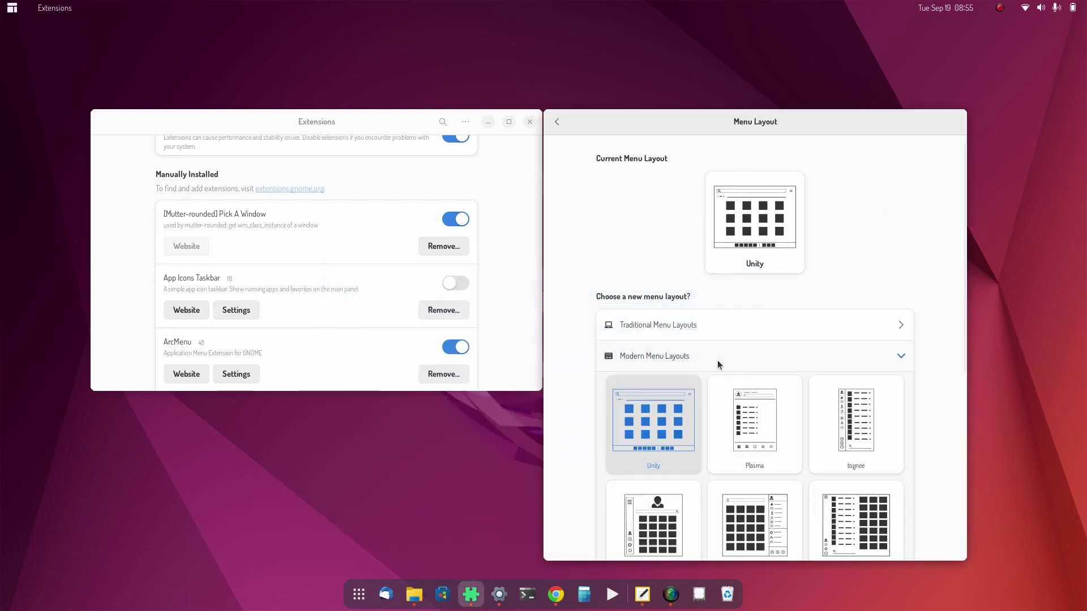
scroll(913, 439, down, 5)
click(641, 418)
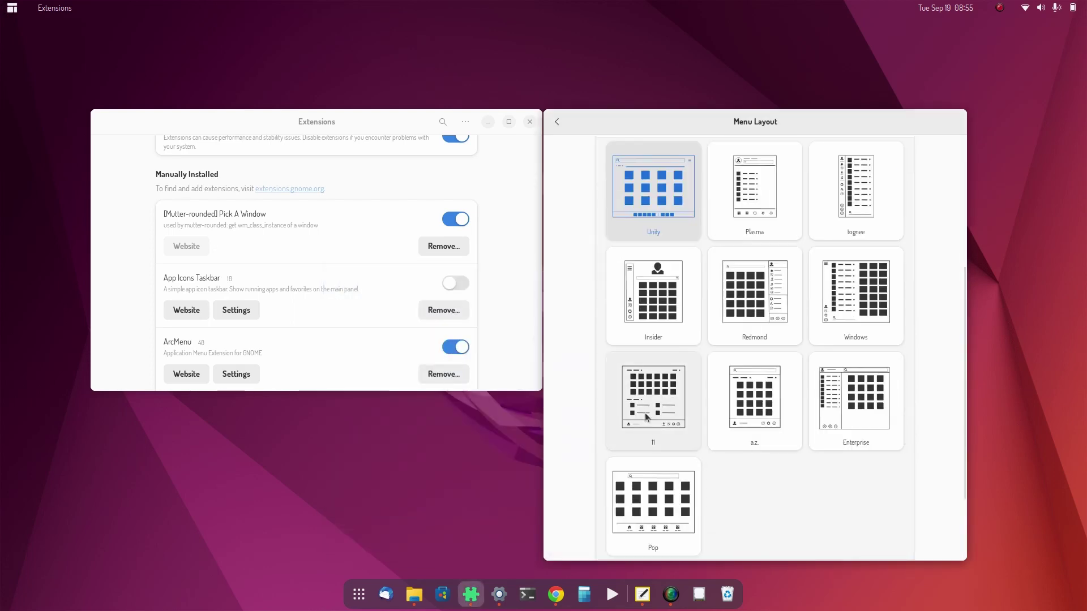
click(12, 8)
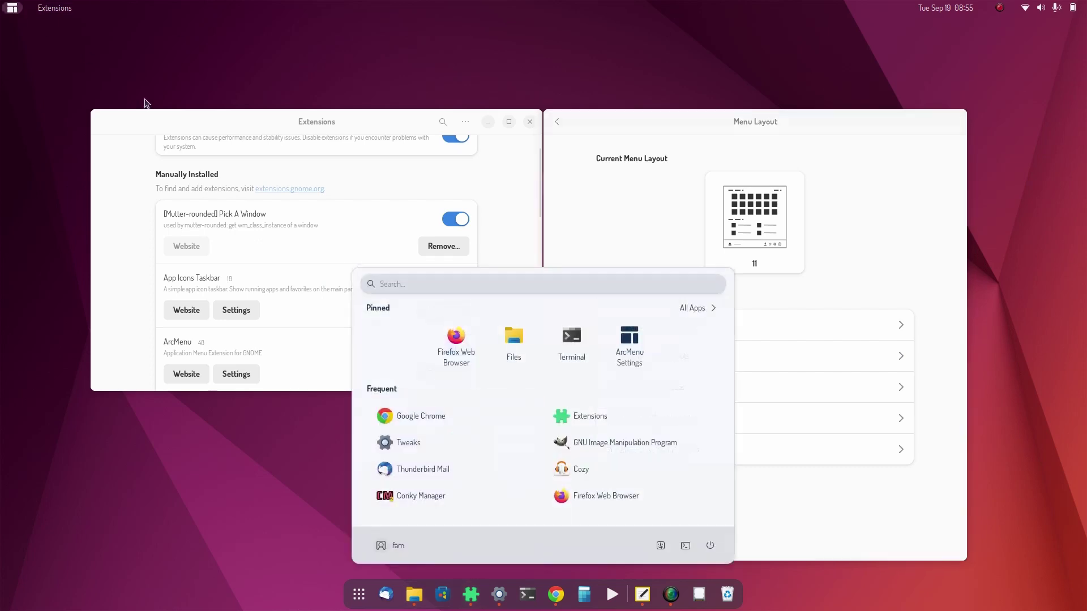
click(875, 235)
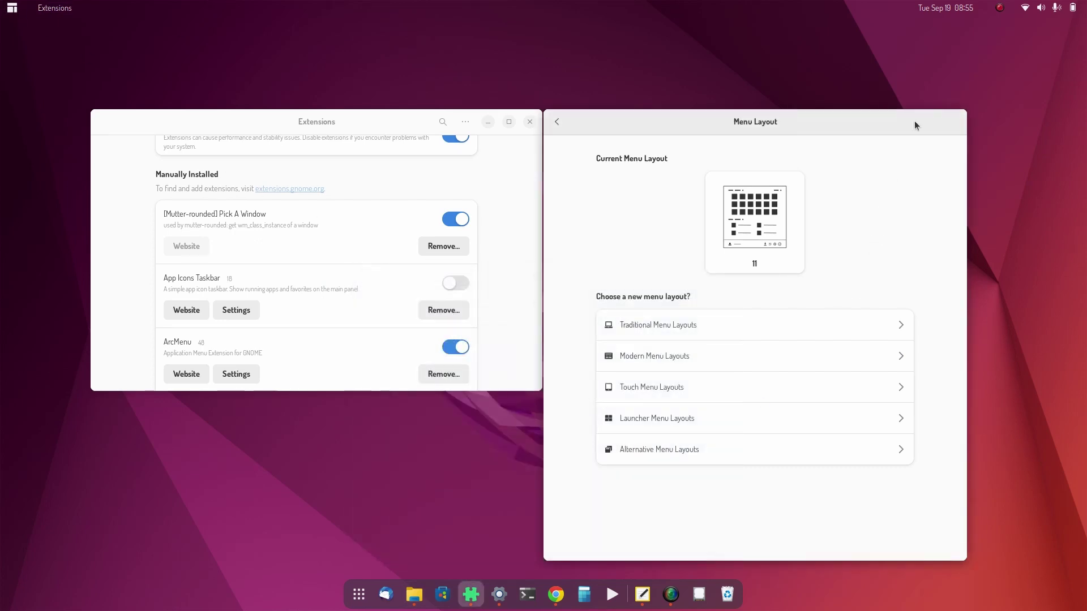
click(557, 122)
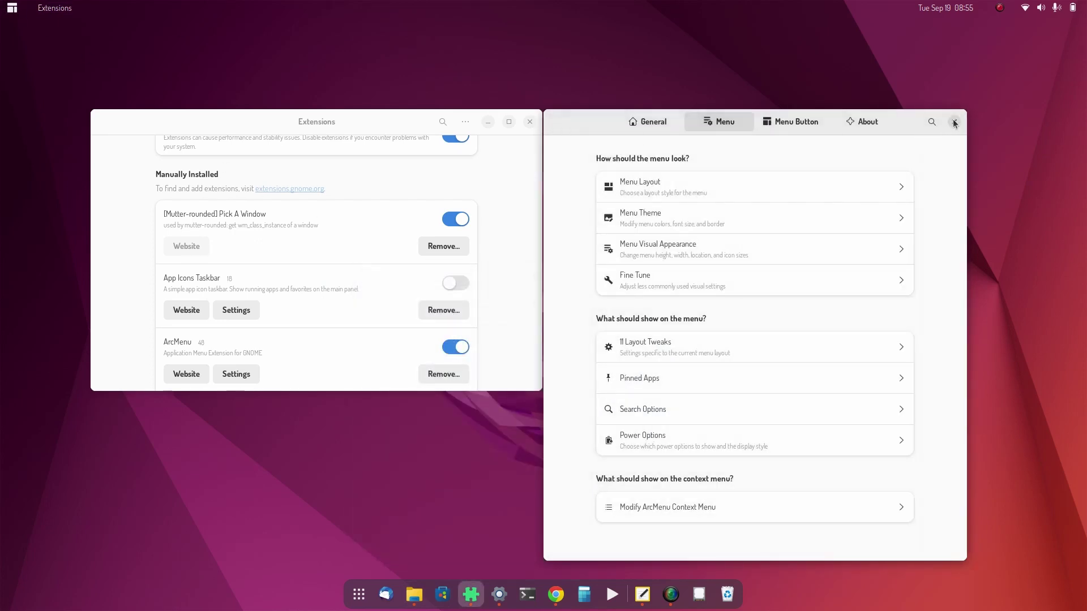
click(954, 122)
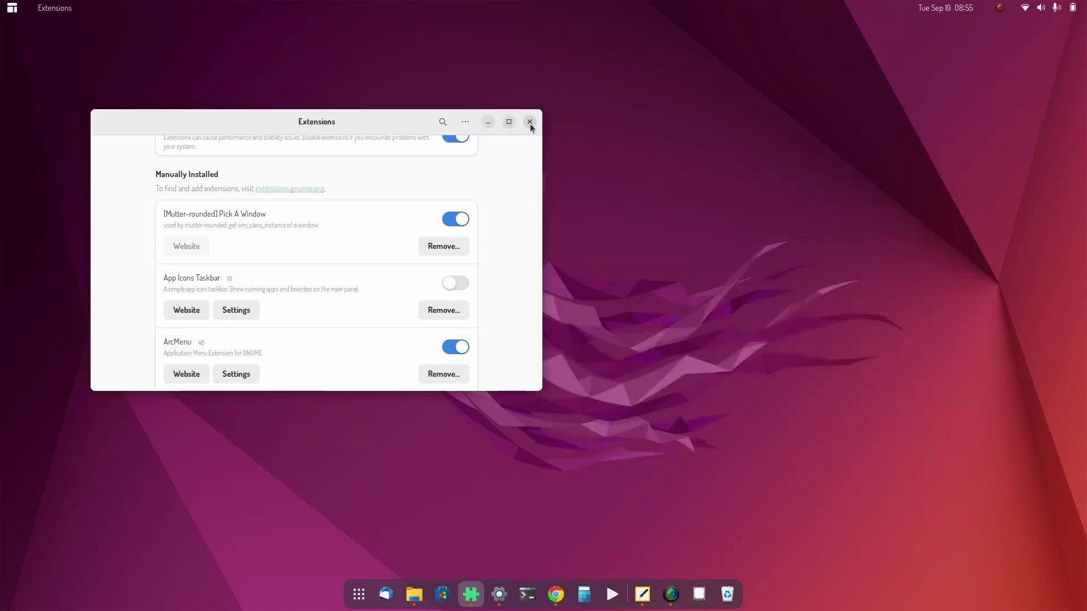
Open the Blur my Shell settings, review the General, Panel, Overview, Dash and Applications options, and close them.
scroll(340, 292, down, 3)
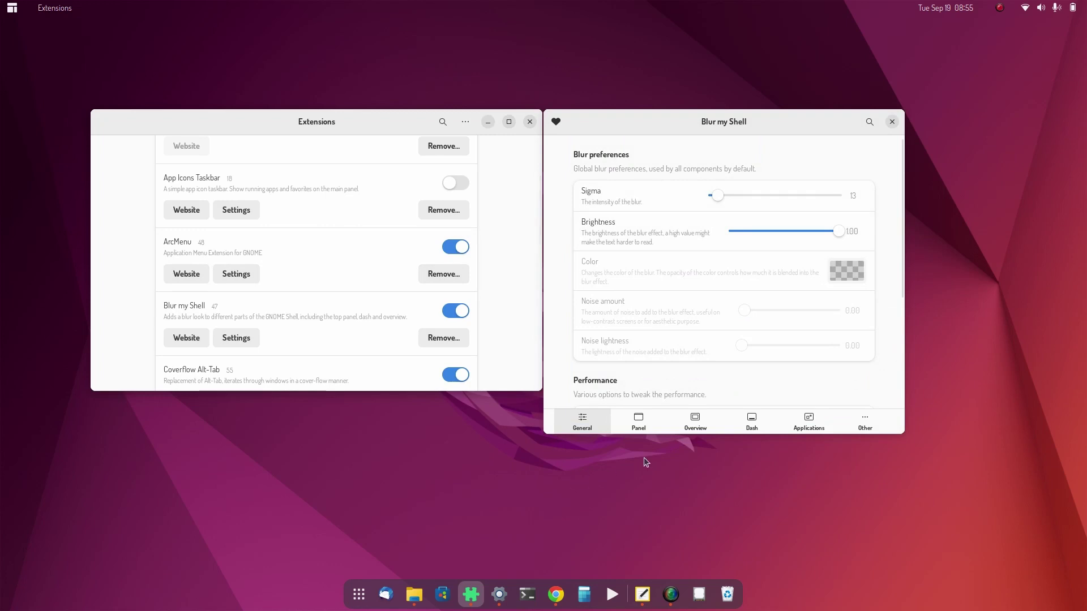
click(640, 422)
click(695, 423)
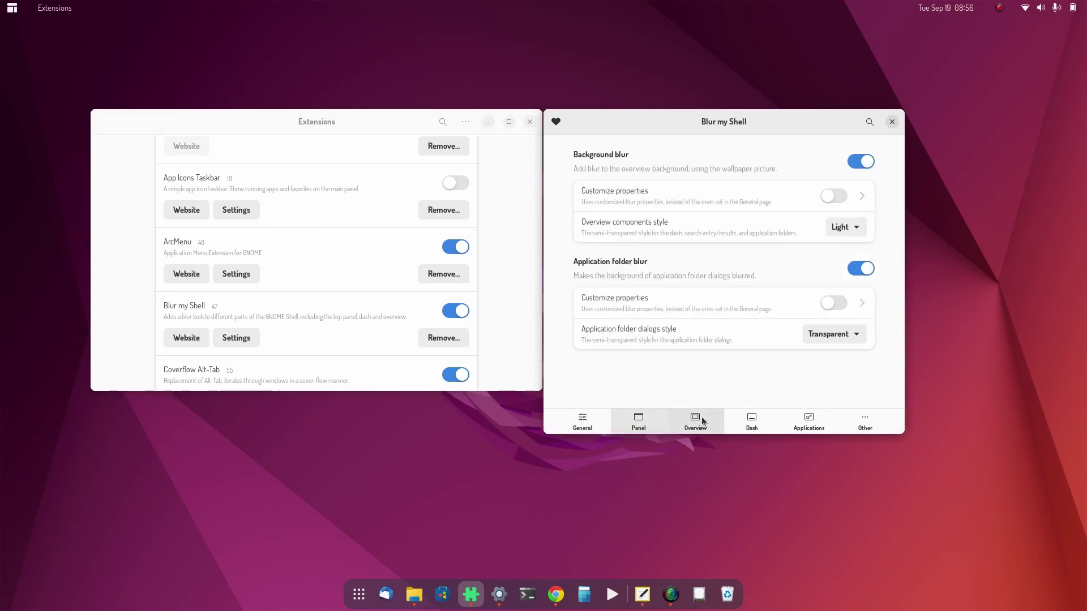
click(752, 426)
click(582, 424)
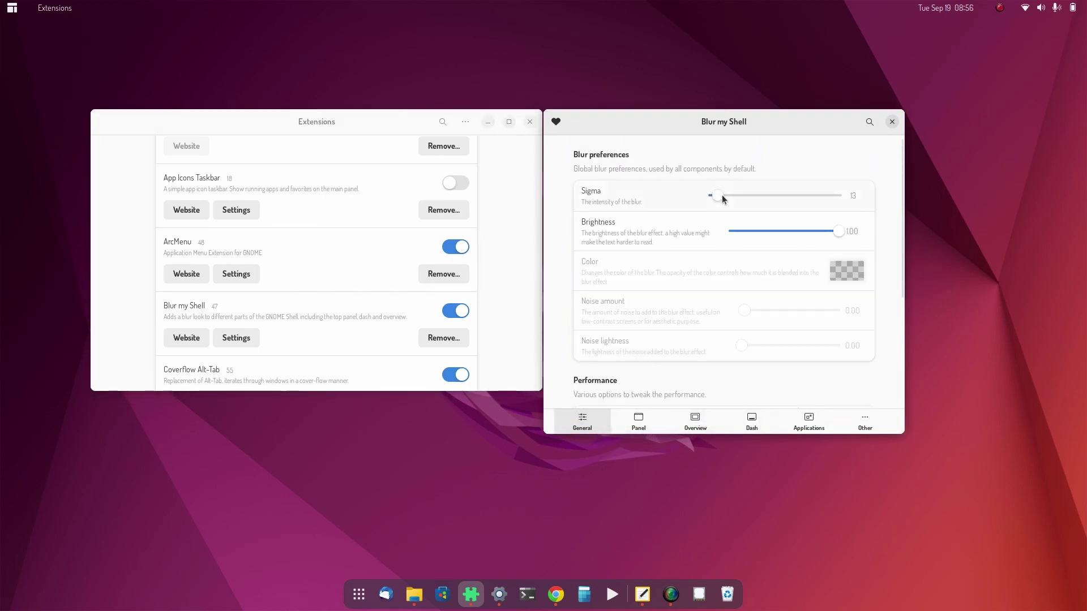
click(808, 424)
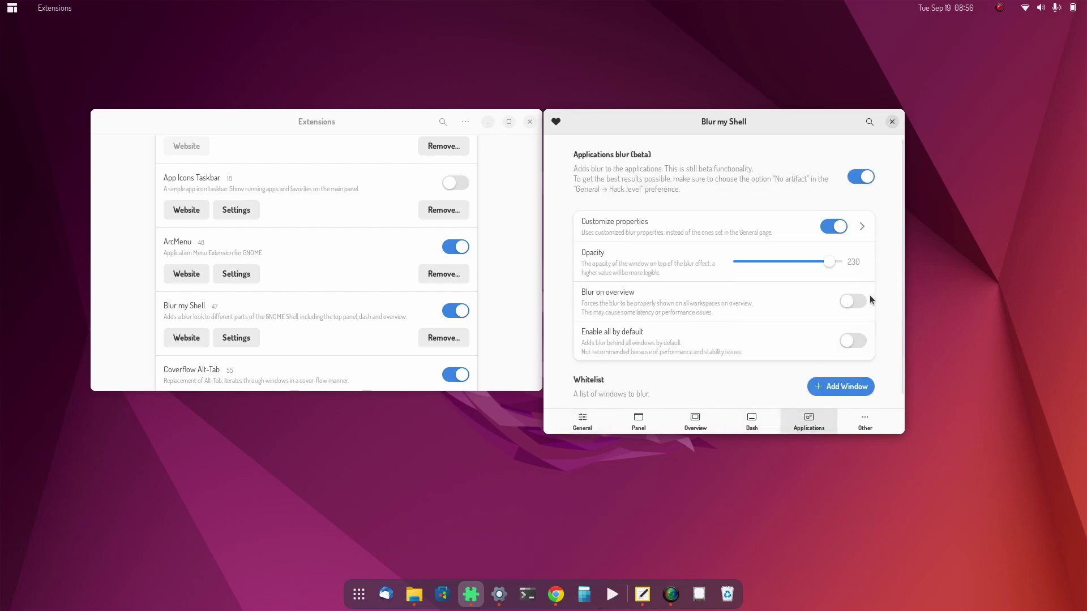
click(755, 426)
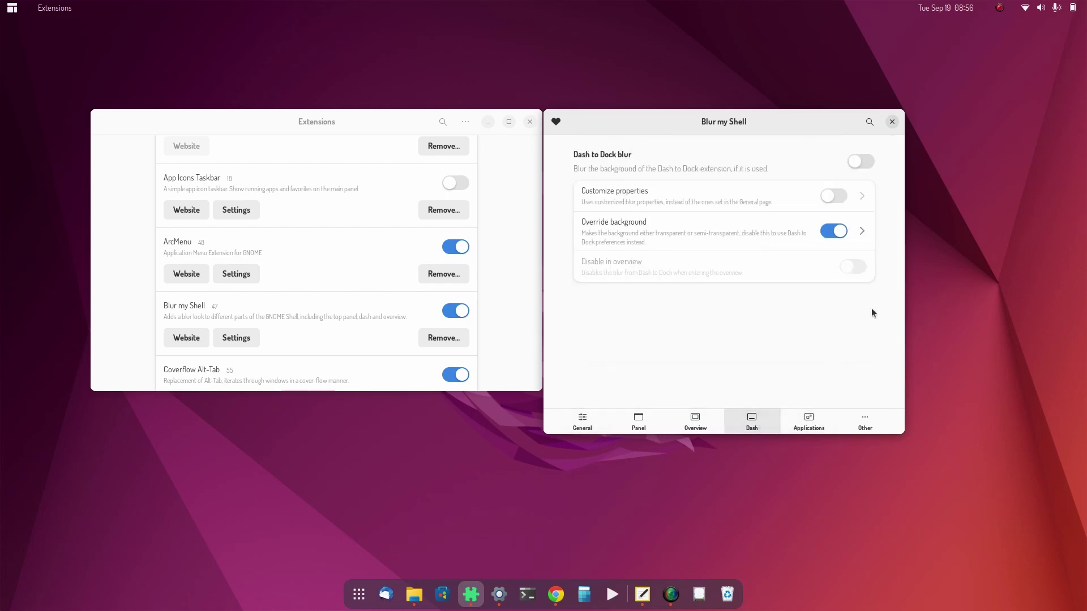
click(694, 423)
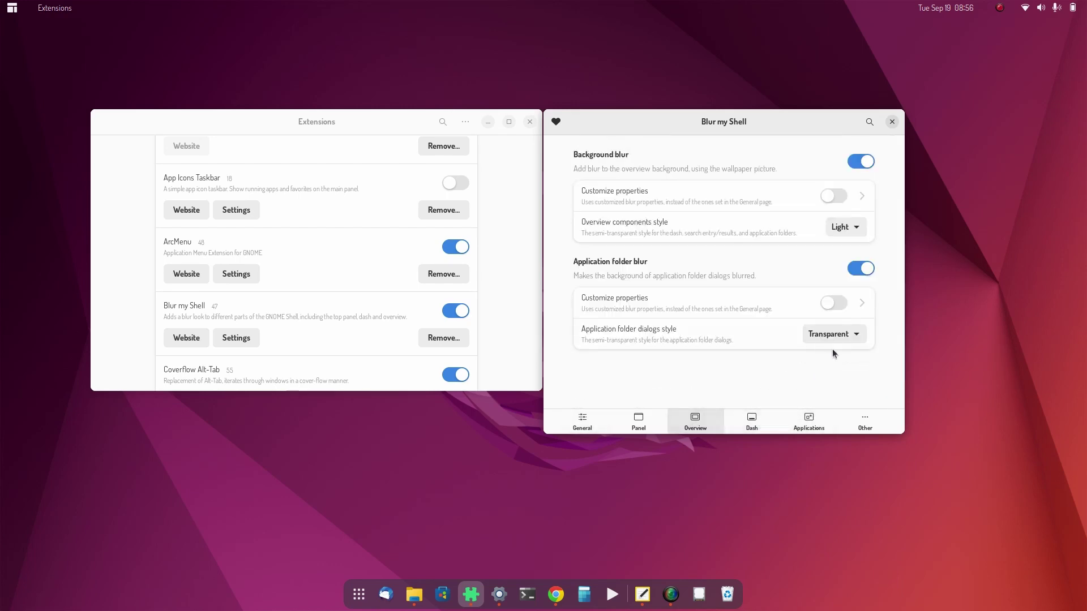
click(892, 122)
Open the Just Perfection extension's settings and review its Icons and Visibility options.
scroll(368, 266, down, 5)
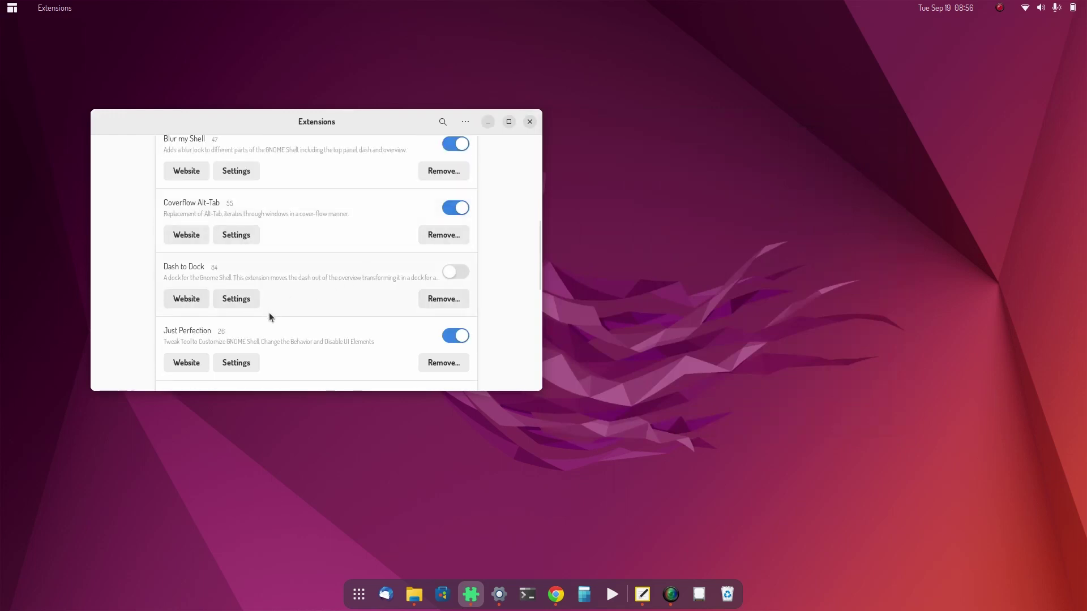
scroll(269, 313, down, 1)
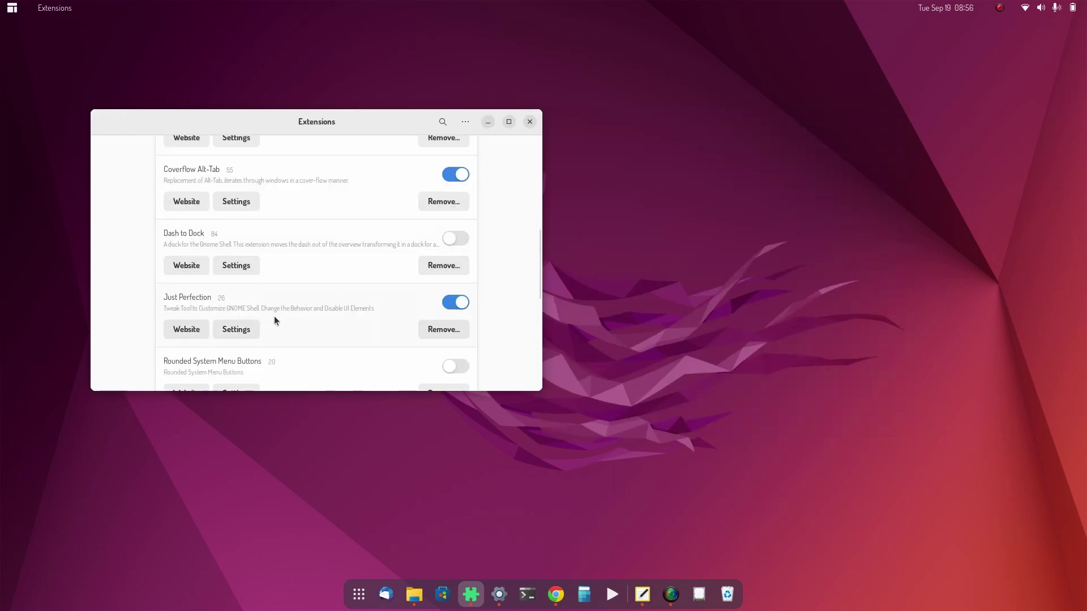
click(244, 335)
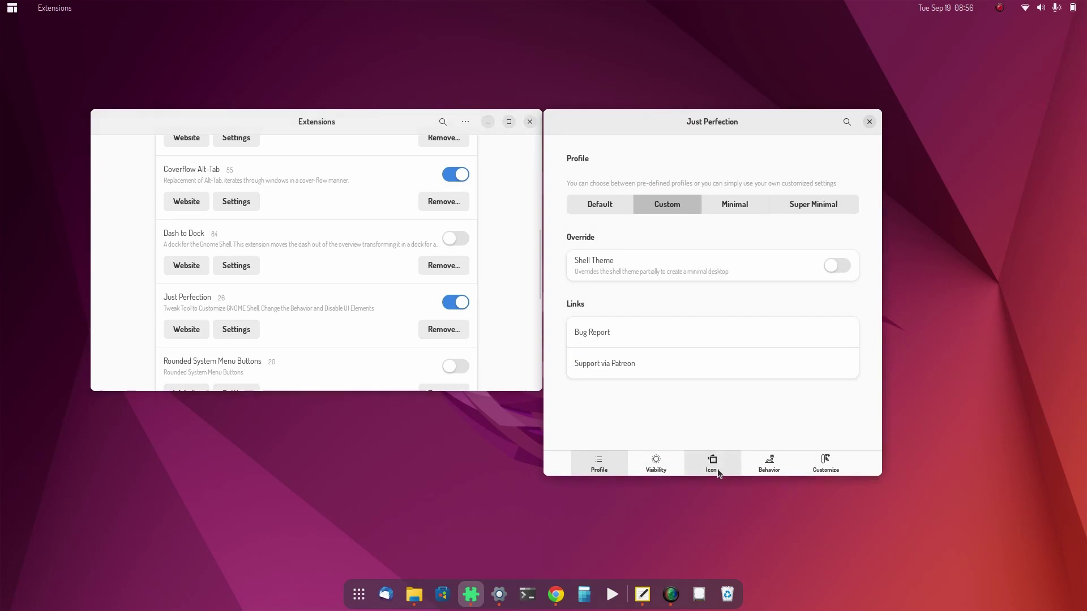
click(718, 468)
click(663, 471)
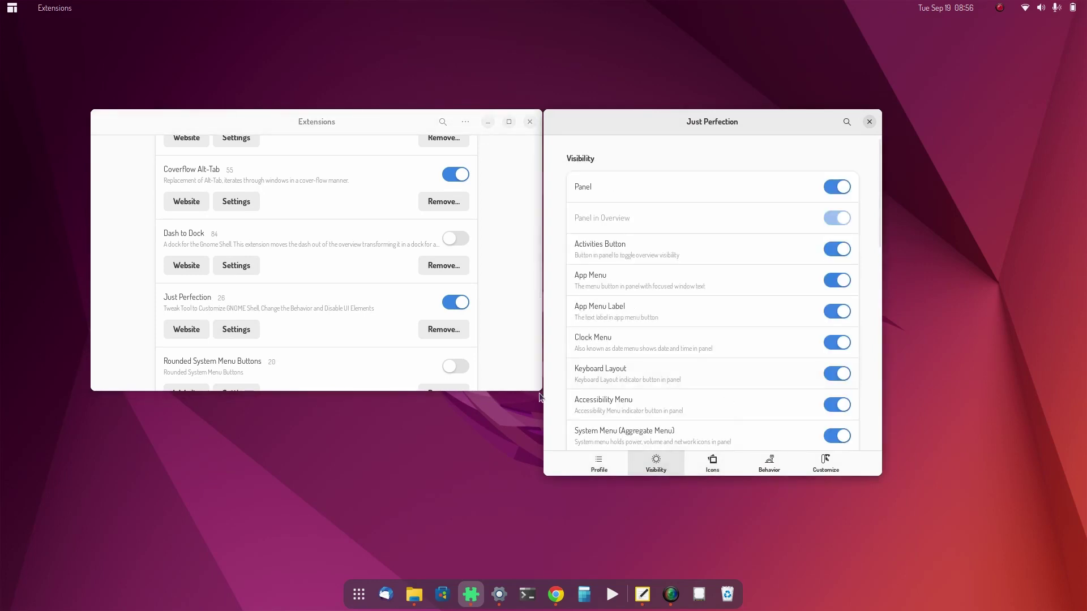
scroll(548, 391, down, 10)
scroll(548, 392, up, 8)
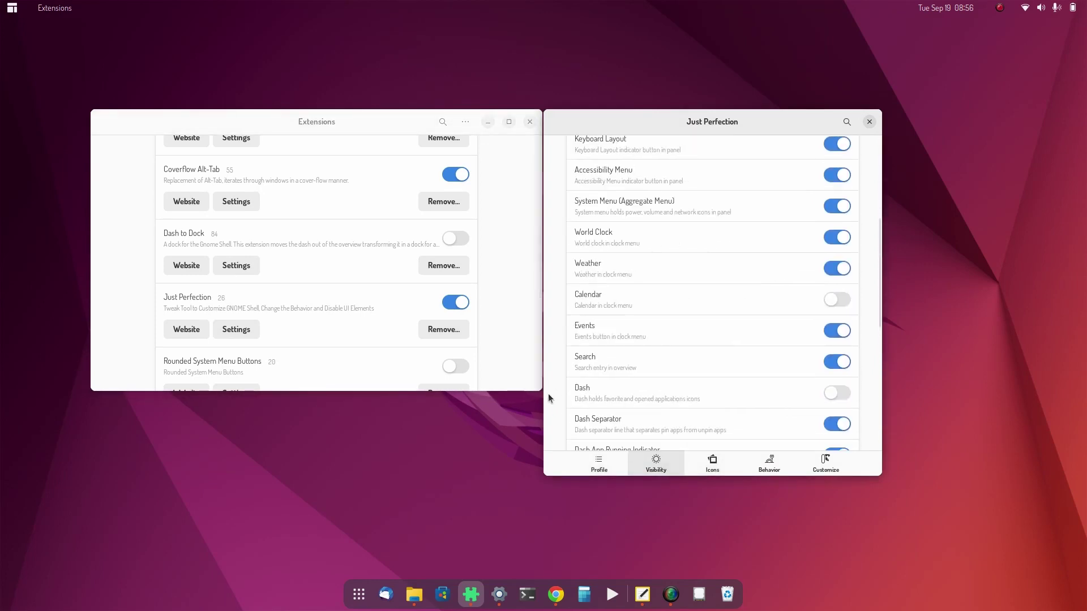
scroll(548, 394, up, 3)
scroll(548, 395, down, 10)
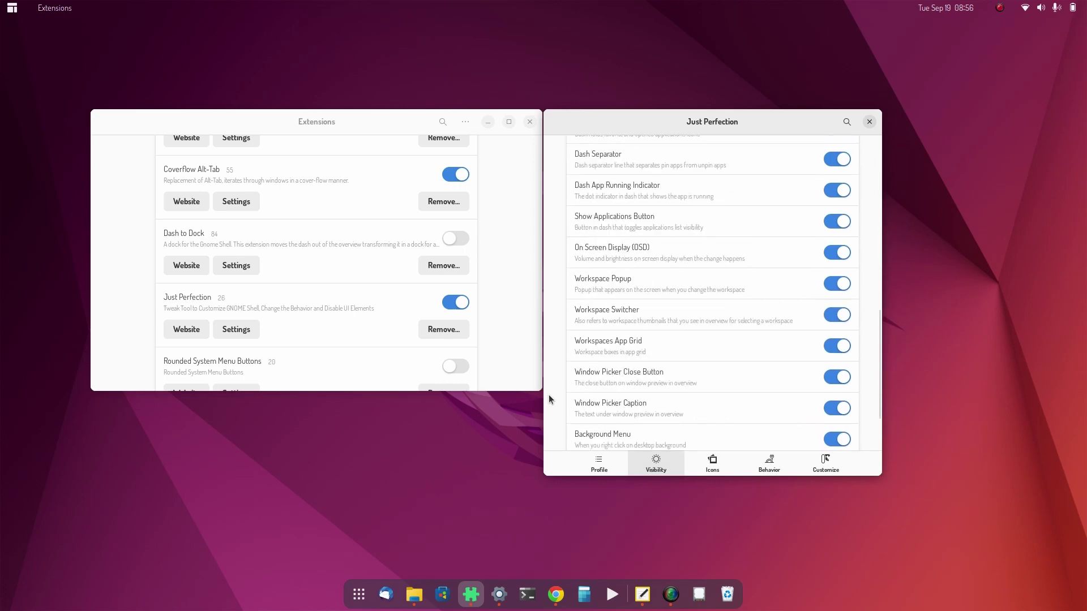
Review Just Perfection's Customize options and close its settings.
click(825, 462)
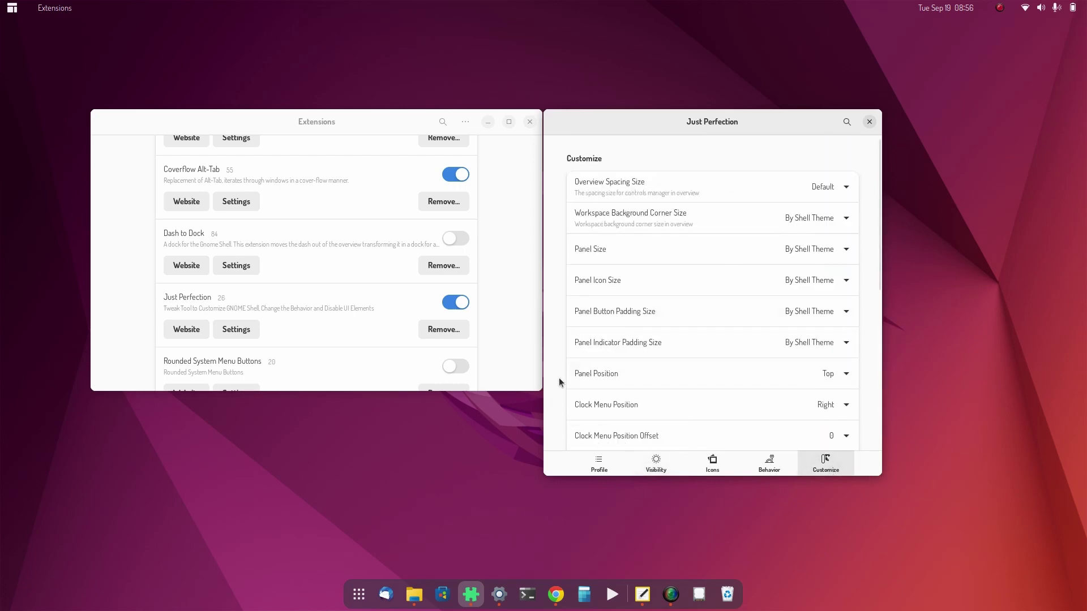
scroll(559, 381, down, 8)
scroll(559, 380, up, 8)
click(871, 123)
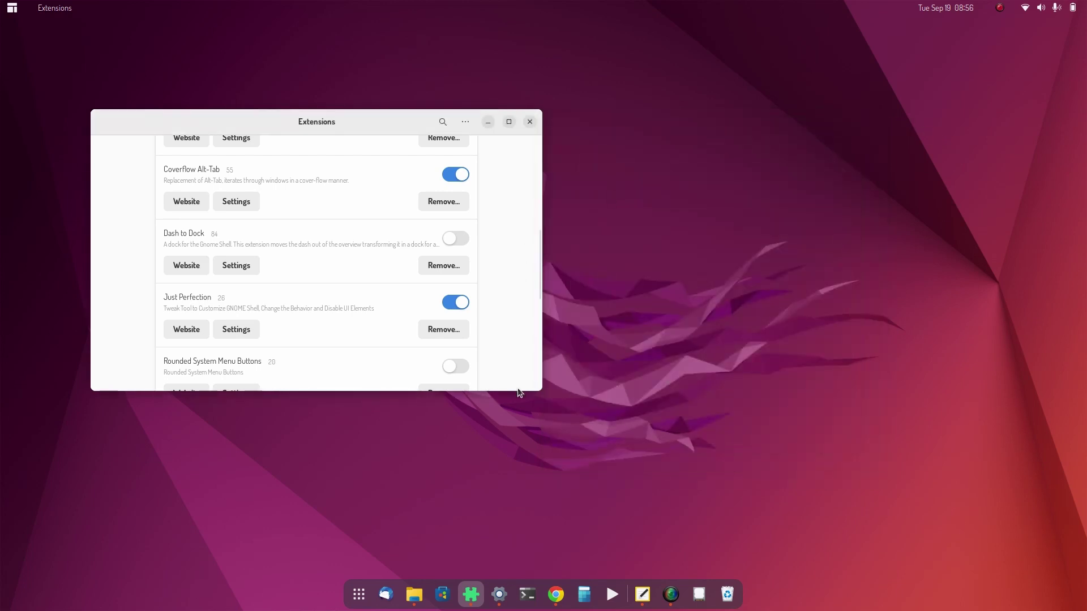
Make the Extensions window taller, check the remaining installed and built-in extensions, and close the window.
drag(511, 392, 503, 474)
scroll(503, 363, down, 3)
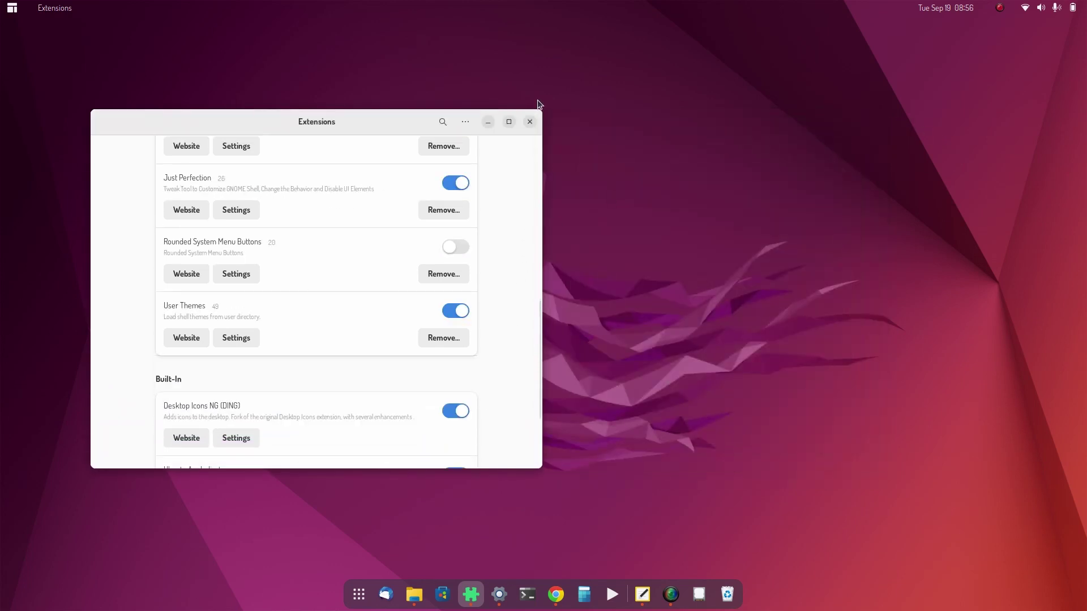
click(530, 122)
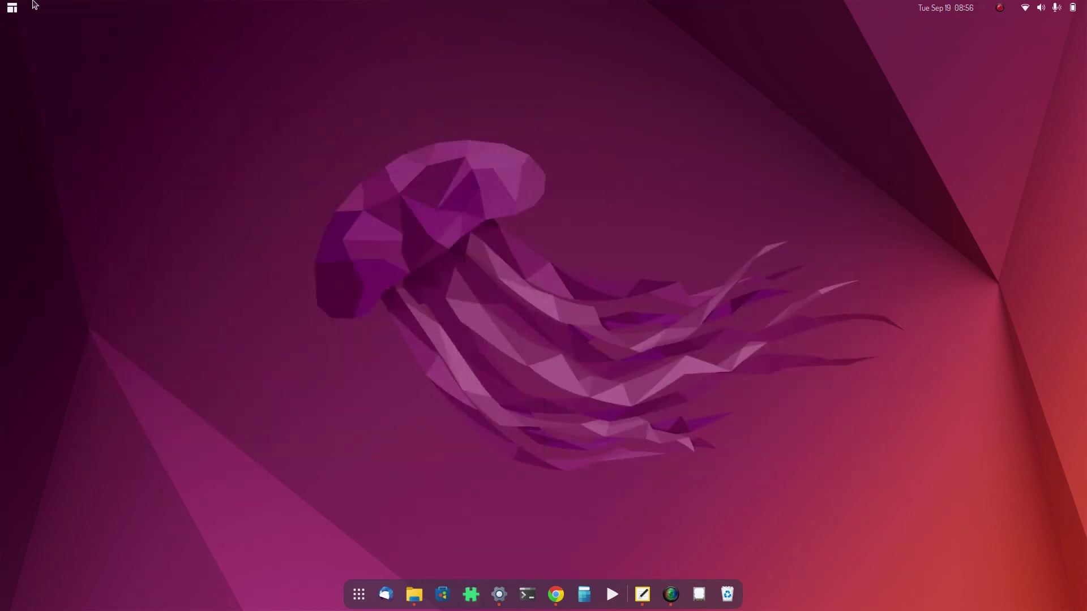
Search the applications for "t" and open Tweaks to check the Appearance themes.
click(359, 594)
text(t)
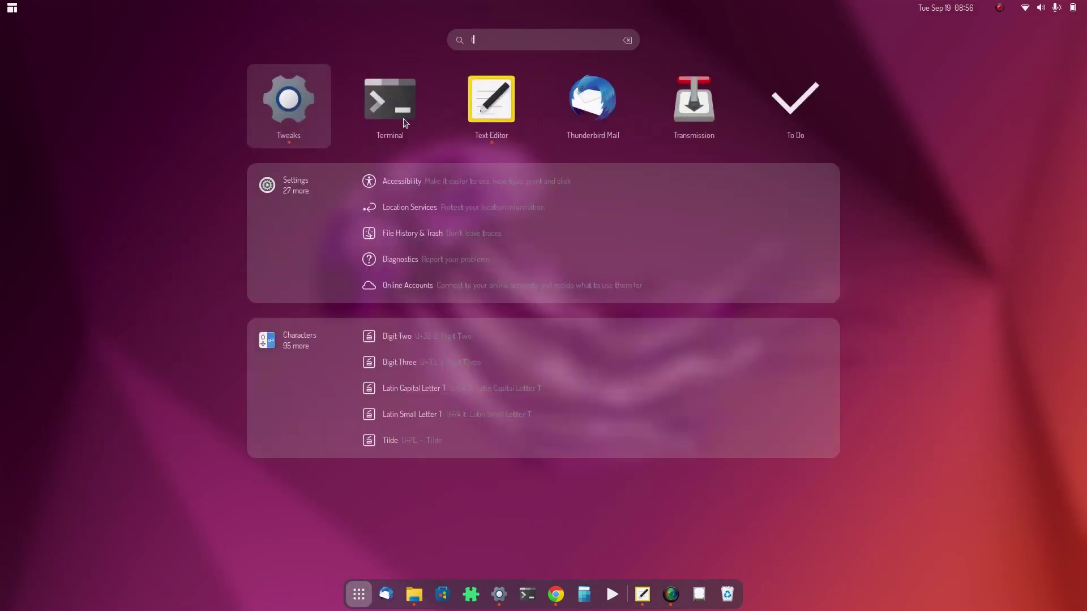
key(Return)
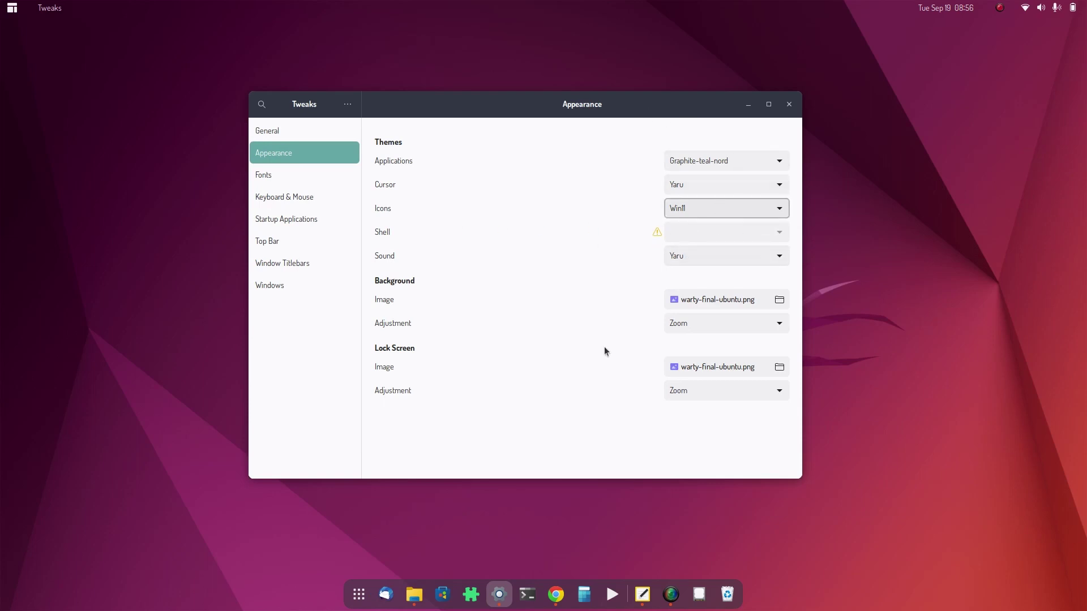
Open the Extensions app and switch the User Themes extension off and on again.
click(470, 594)
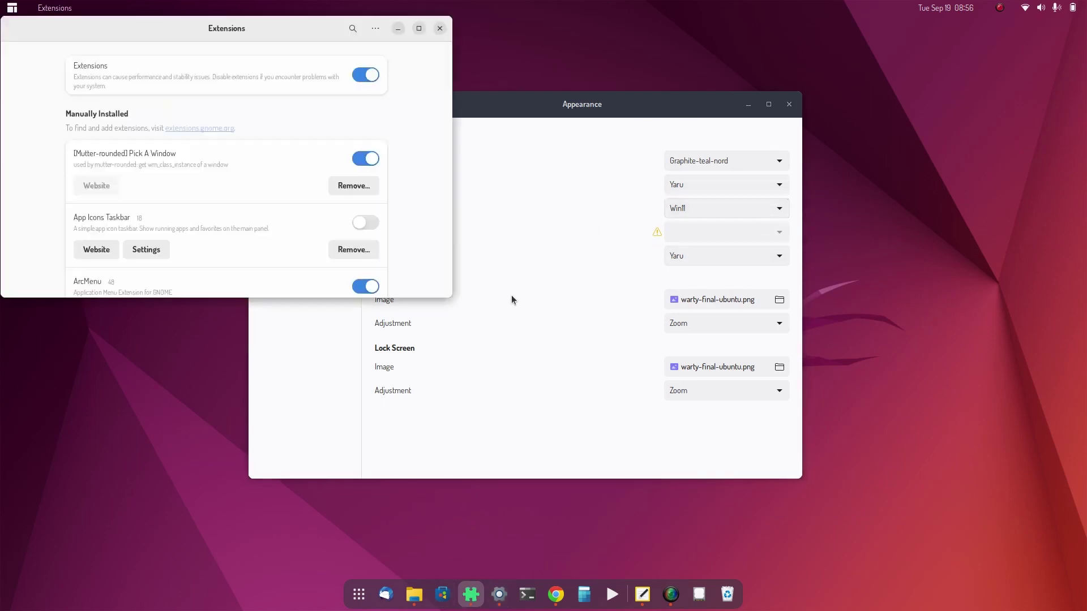
scroll(420, 211, down, 15)
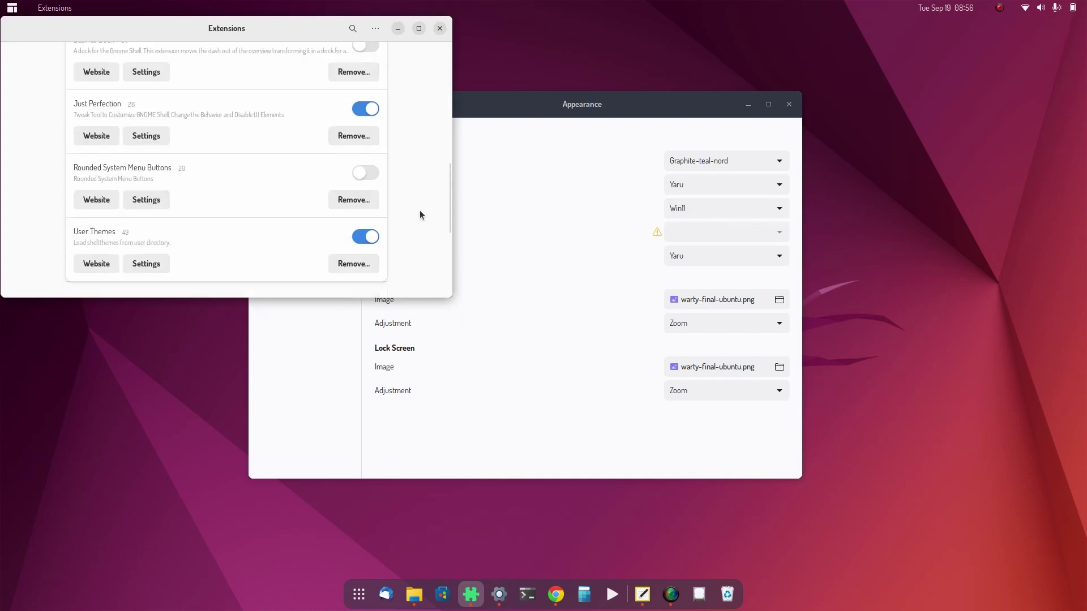
scroll(419, 214, down, 1)
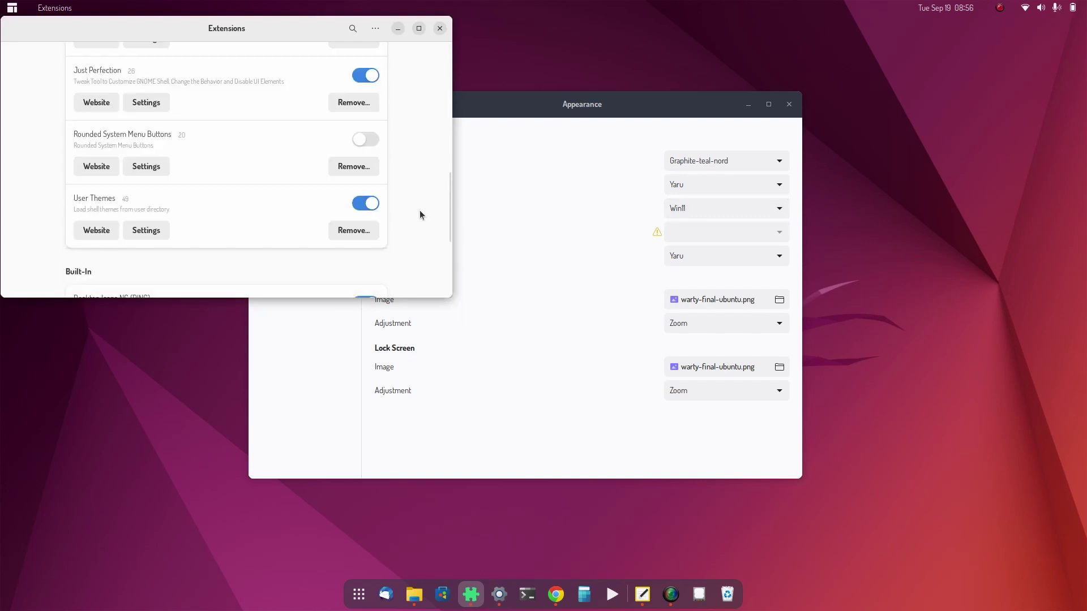
click(362, 205)
click(362, 205)
Try to open the Shell theme choices in Tweaks, and close the Tweaks and Extensions windows.
click(778, 237)
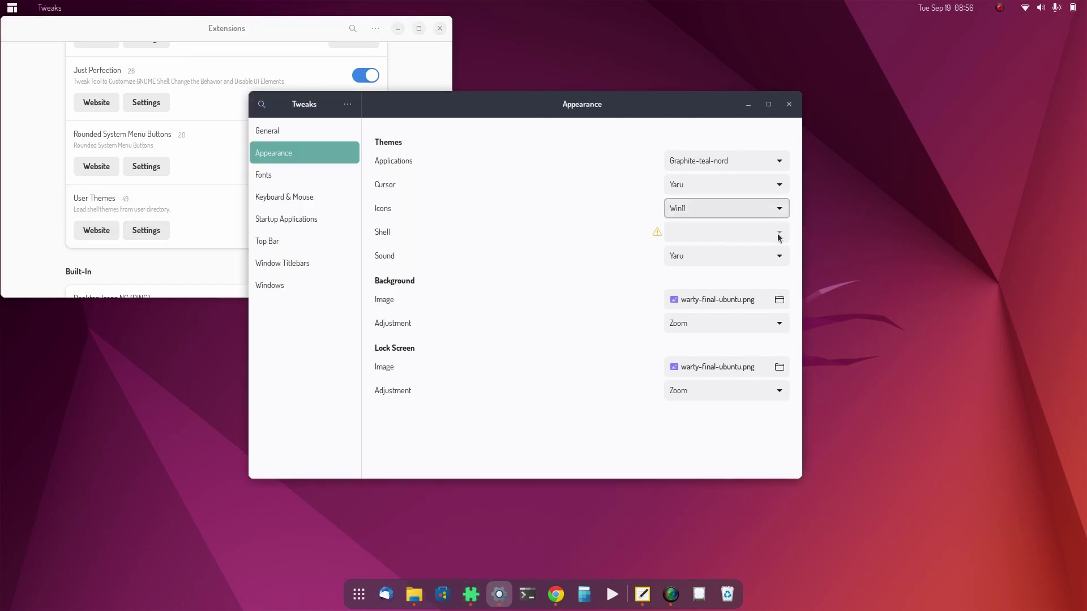
click(788, 106)
click(442, 31)
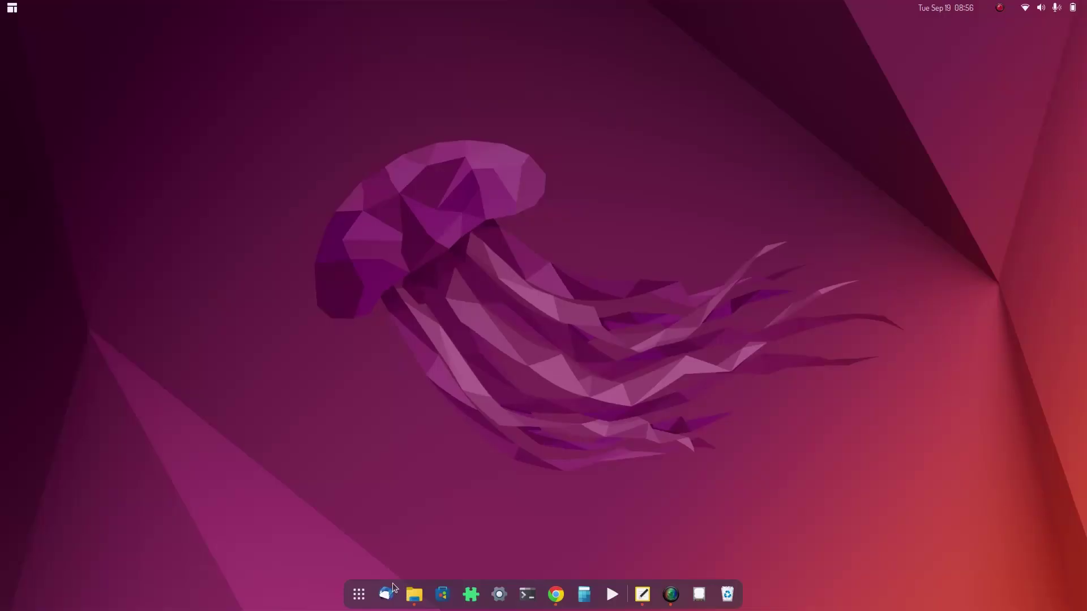
Open Conky Manager's application settings and switch the option to run Conky at system startup off and on again.
click(359, 594)
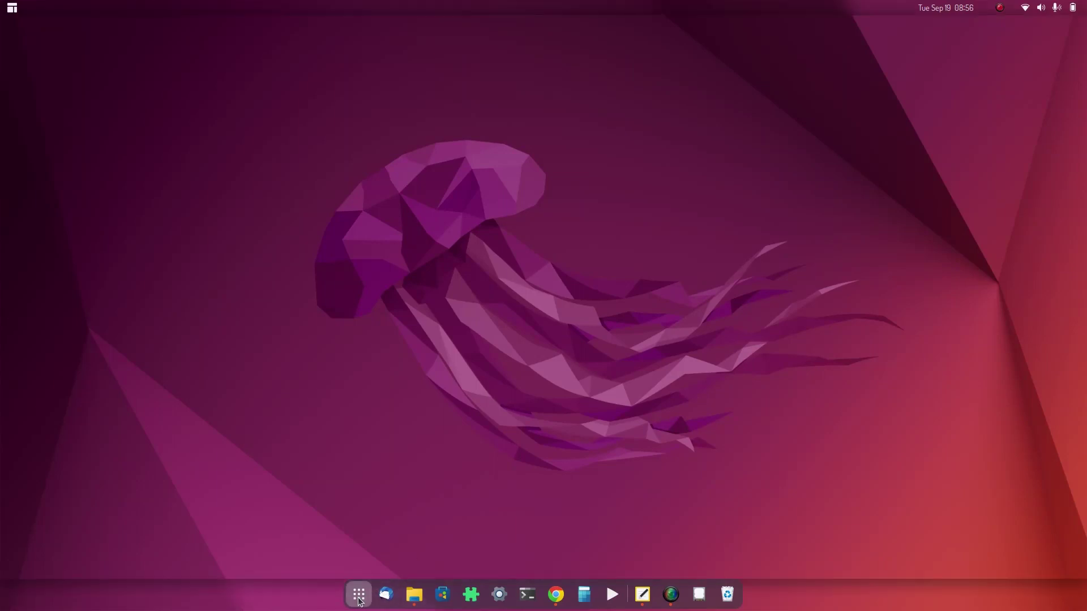
click(714, 238)
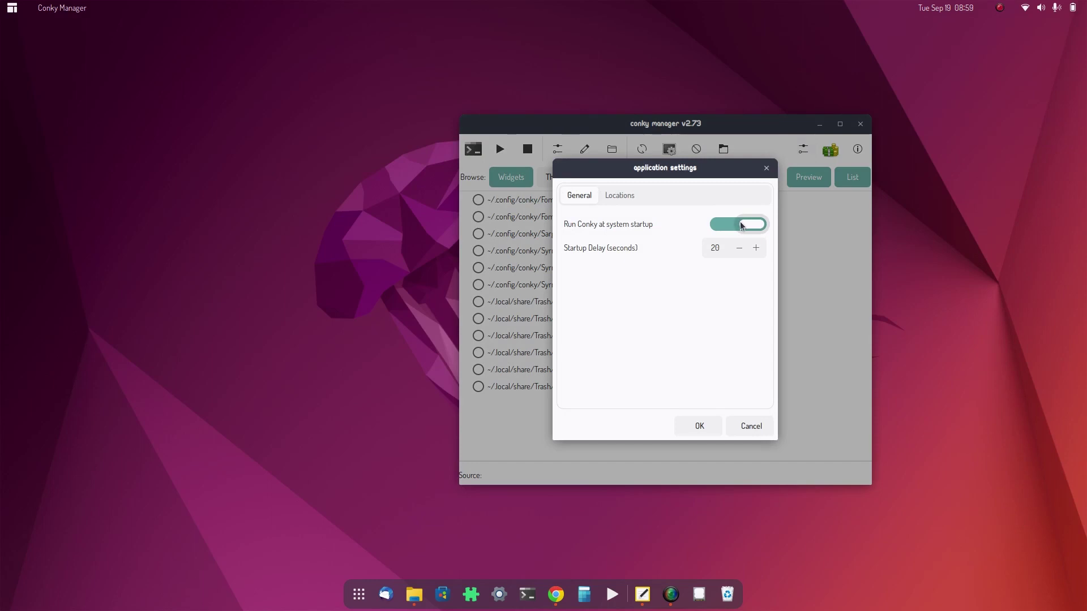
click(741, 226)
click(741, 226)
Add the .config/conky folder as an additional search location for Conky themes and accept the application settings.
click(618, 196)
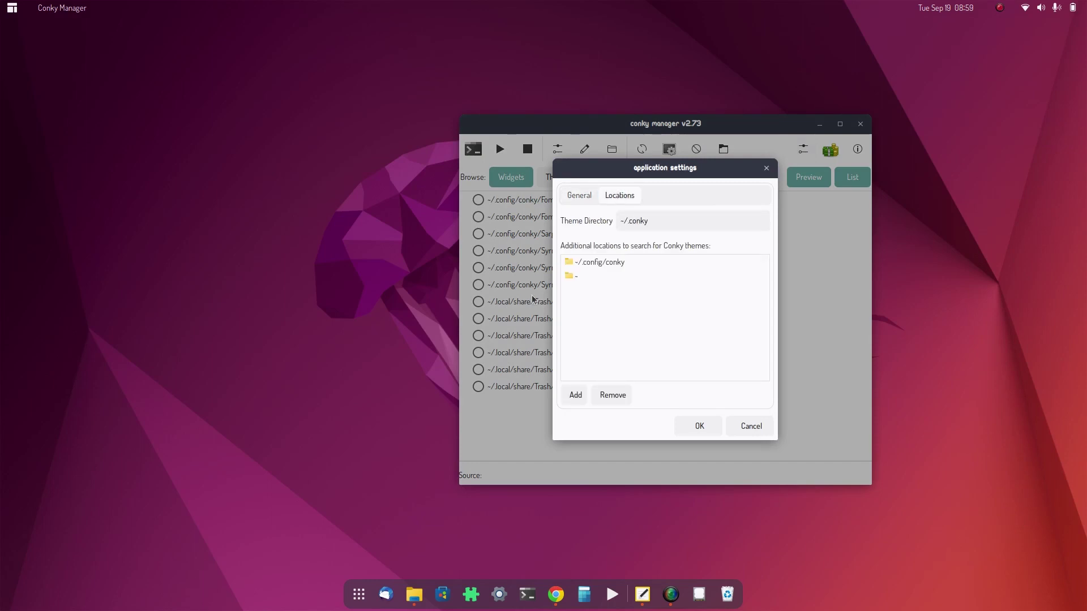
click(575, 395)
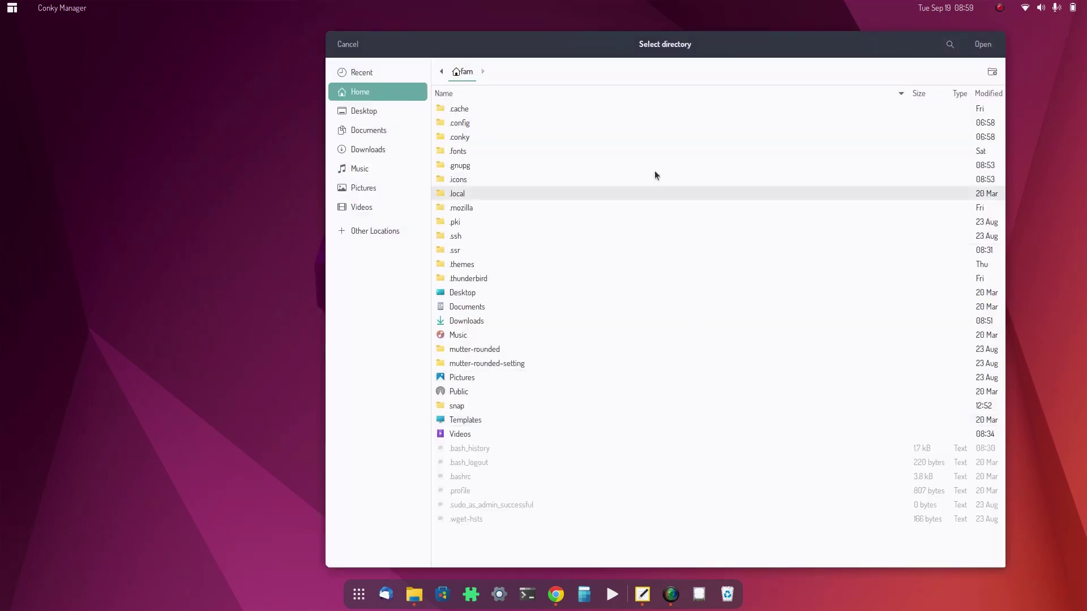
double_click(507, 121)
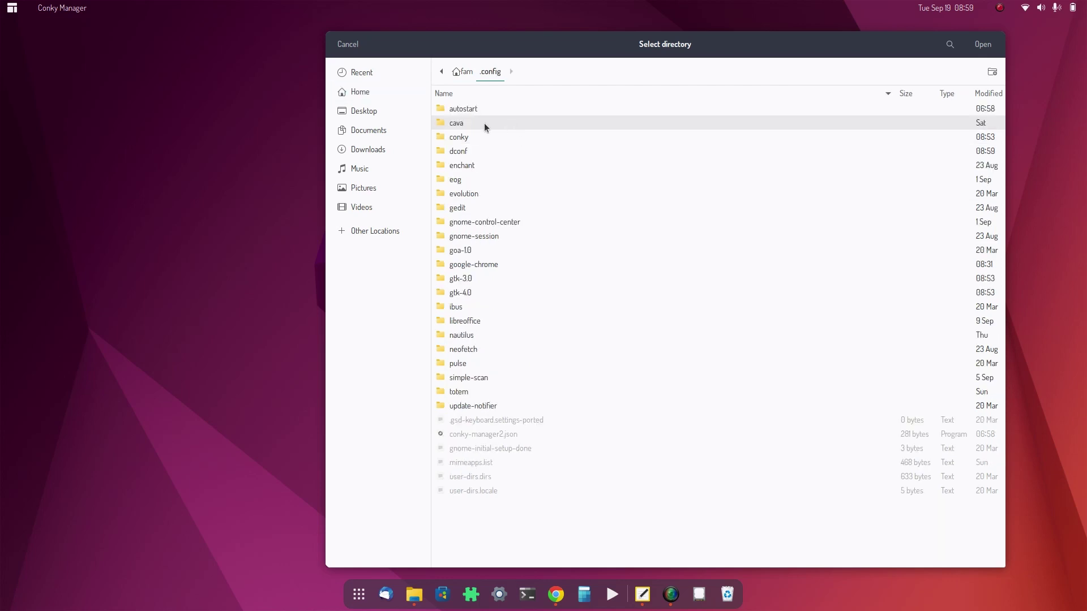
click(480, 140)
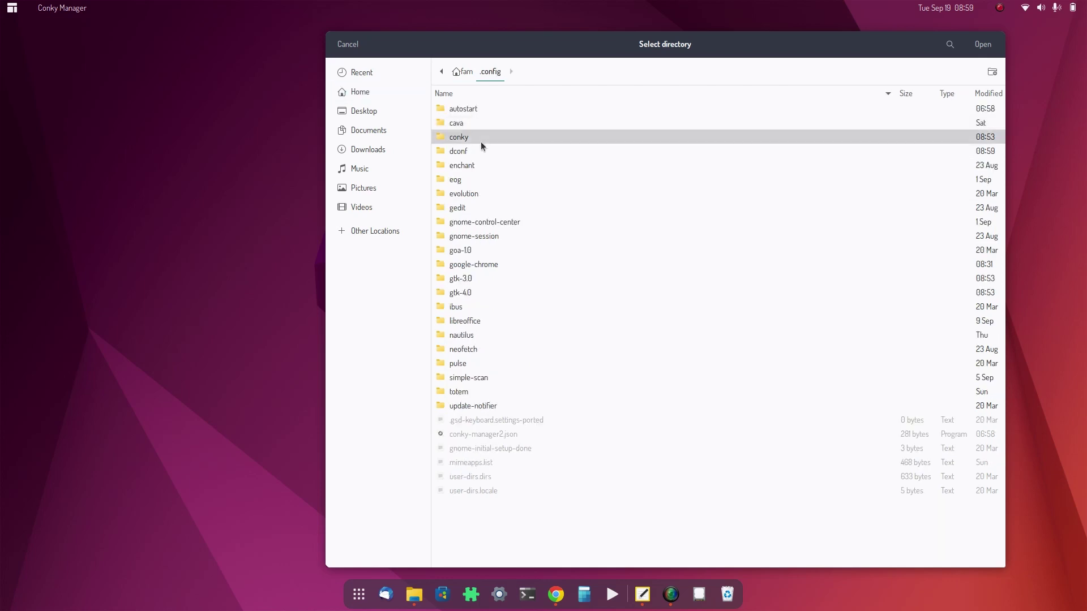
click(983, 46)
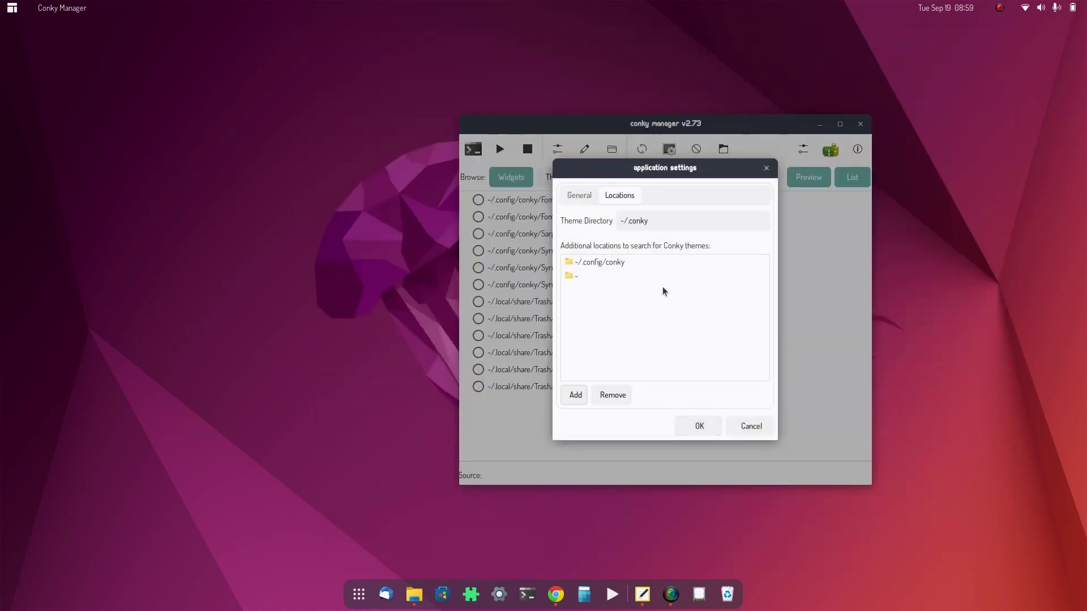
click(627, 261)
click(712, 426)
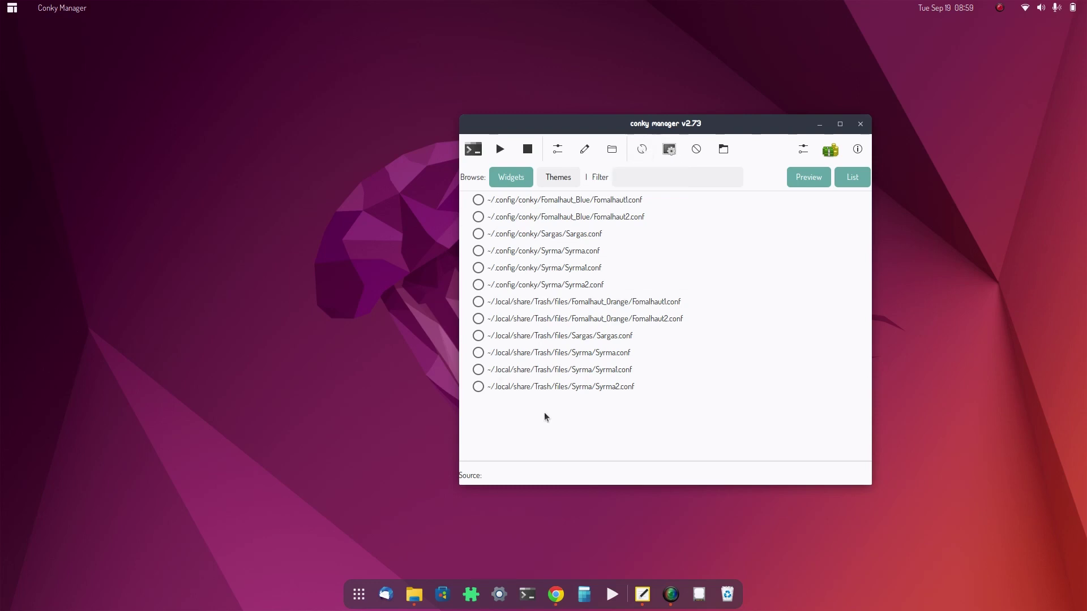
Enable the ~/.config/conky/Sargas/Sargas.conf widget and apply the Transparent transparency type to it.
click(478, 234)
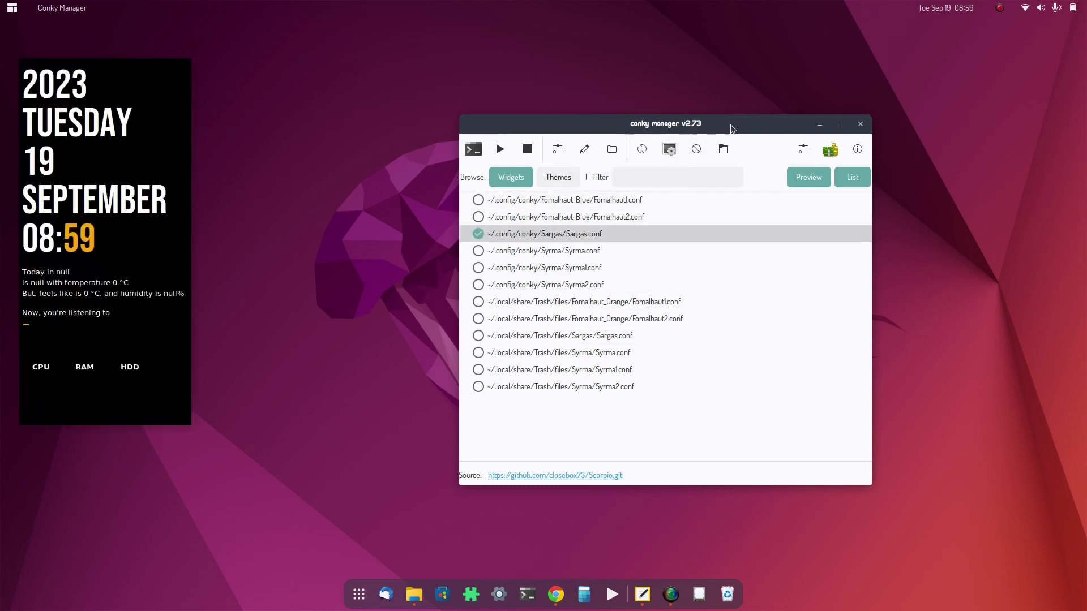
drag(734, 126, 550, 132)
click(455, 129)
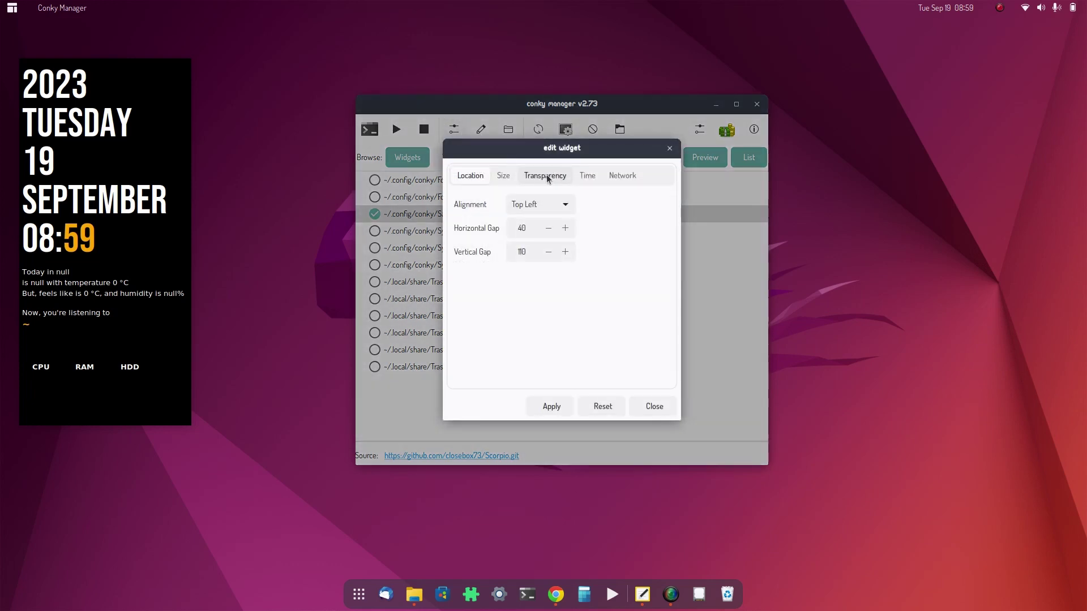
click(549, 176)
click(583, 205)
click(583, 190)
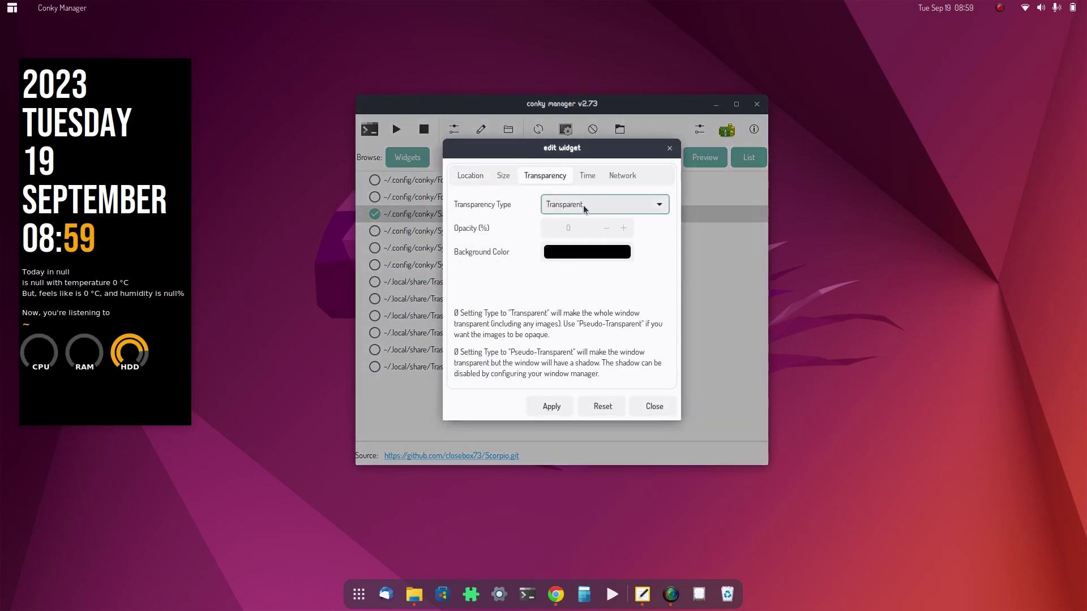
click(552, 406)
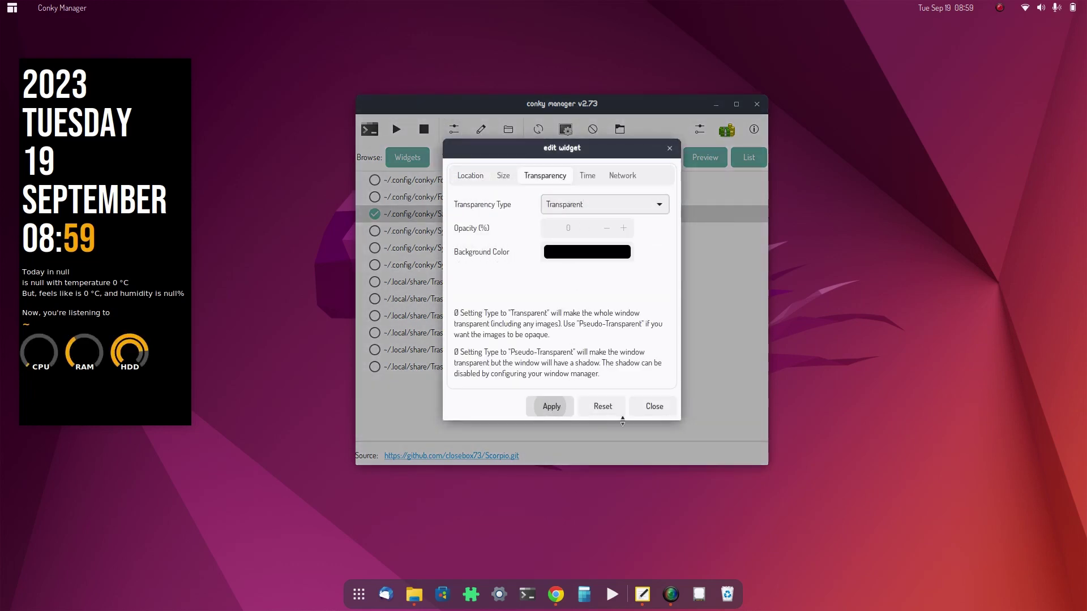
click(657, 411)
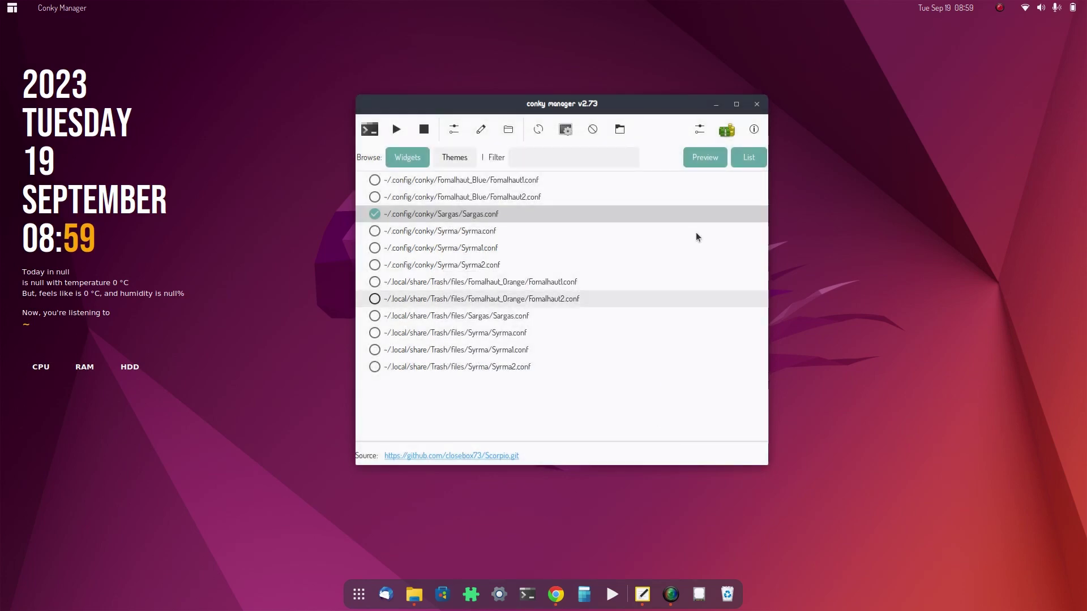
Minimize Conky Manager, set the pexels JPG image in Downloads as the wallpaper, and move the Files window clear of the widget.
mouse_move(633, 105)
mouse_down()
mouse_move(852, 149)
mouse_move(625, 101)
mouse_up()
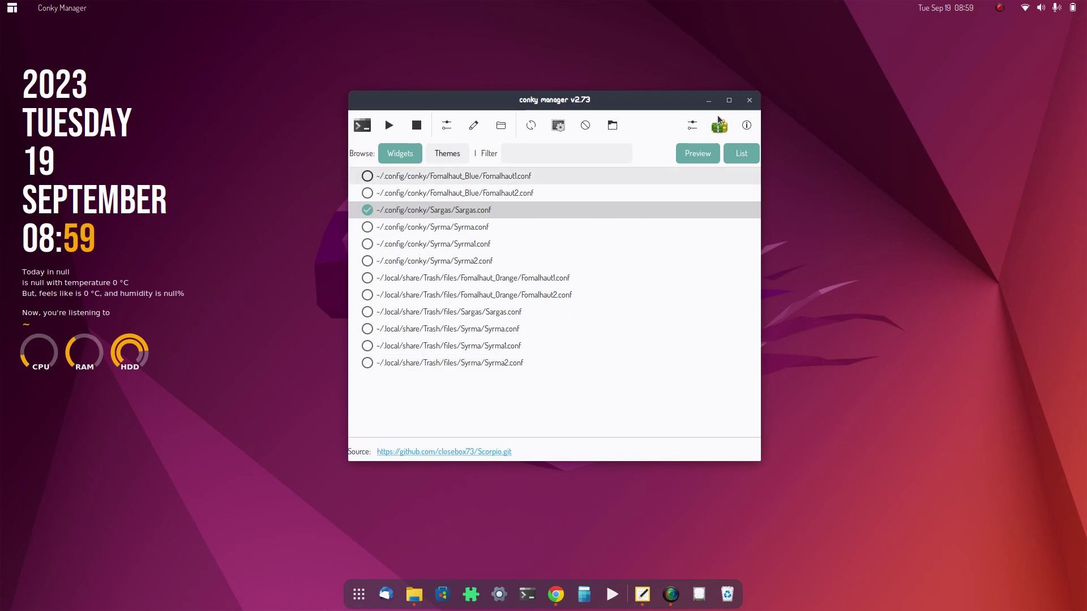
click(708, 100)
click(415, 594)
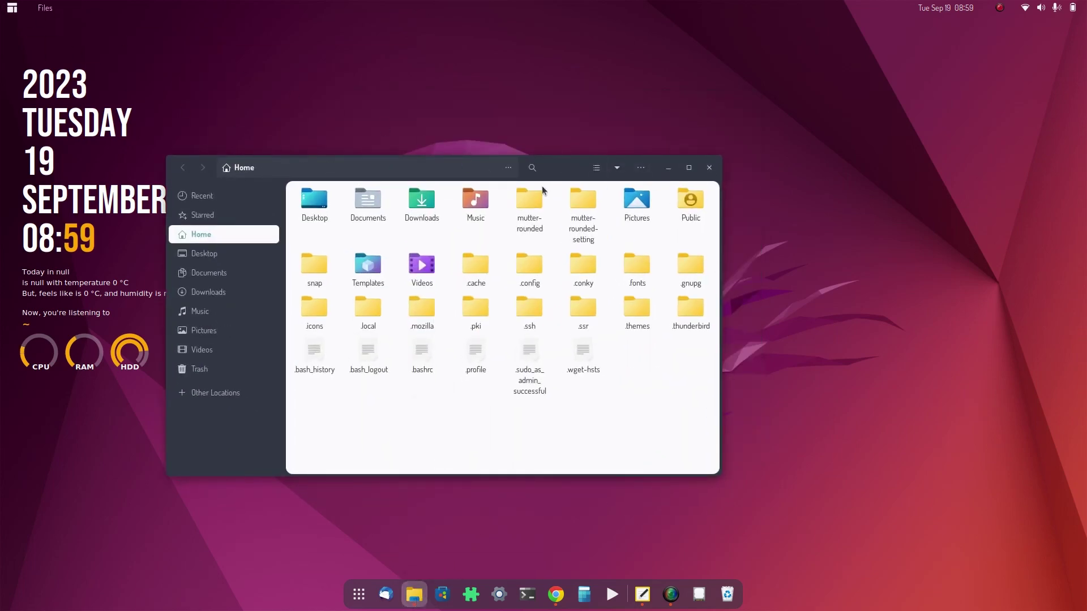
double_click(427, 219)
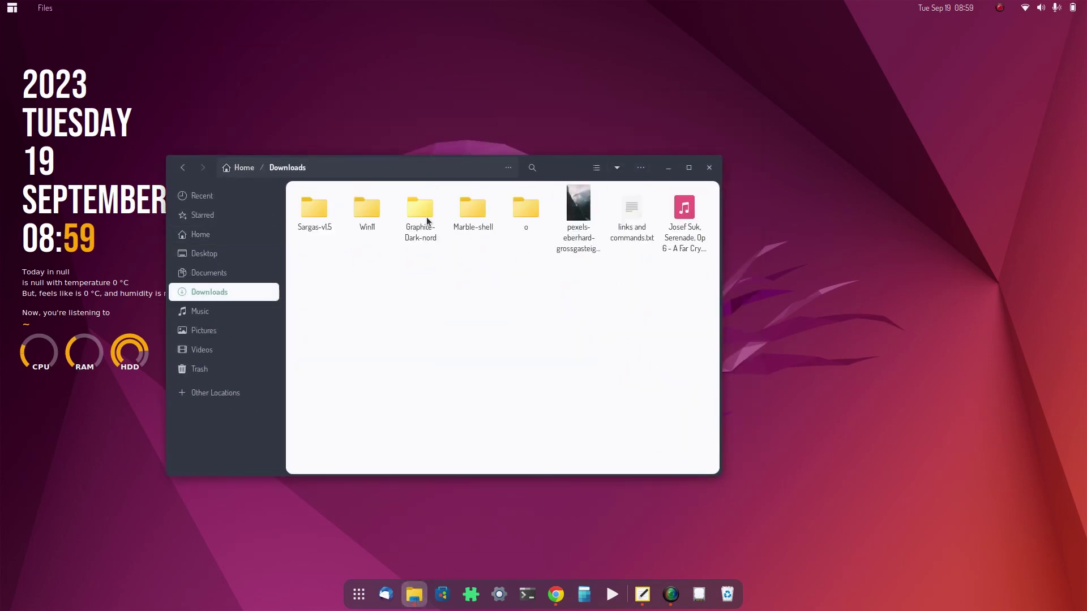
right_click(584, 209)
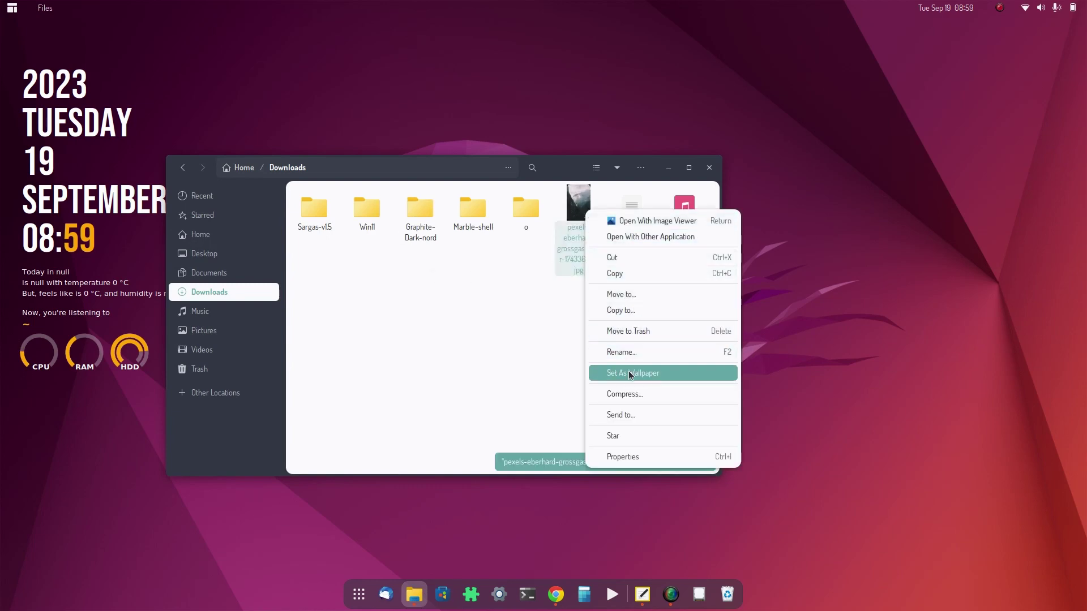
key(Escape)
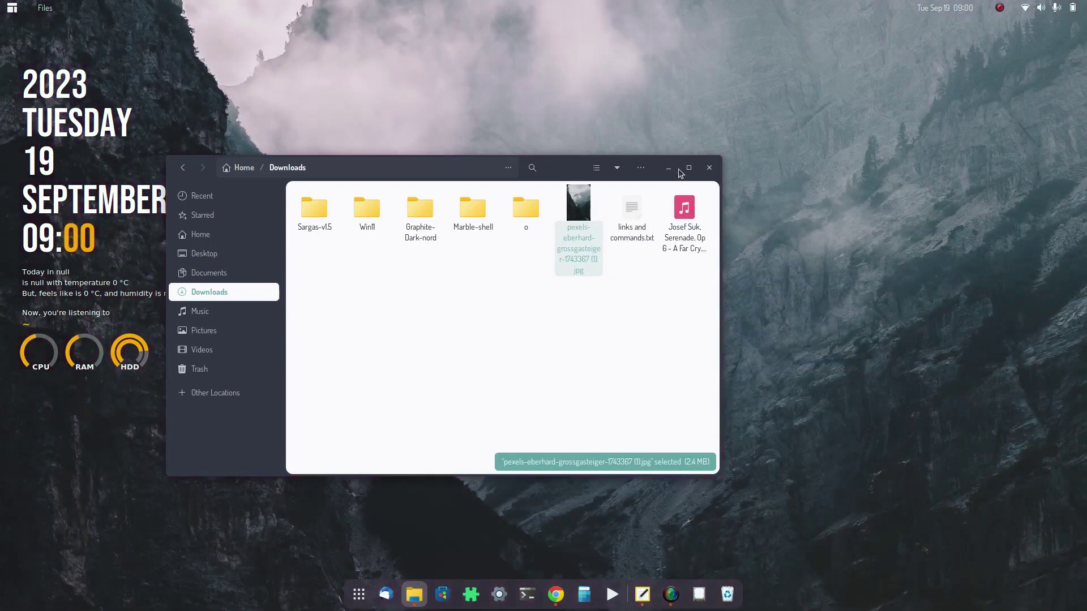
drag(523, 167, 747, 125)
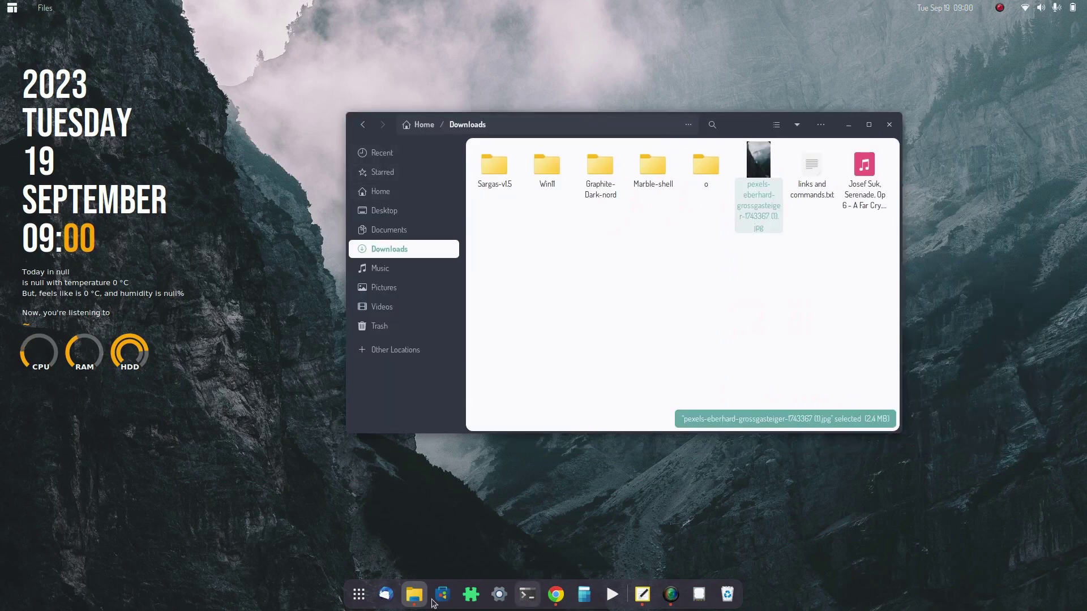
Switch back to Conky Manager and apply a horizontal gap of 120 and a vertical gap of 160 to the Sargas widget.
click(356, 596)
click(706, 291)
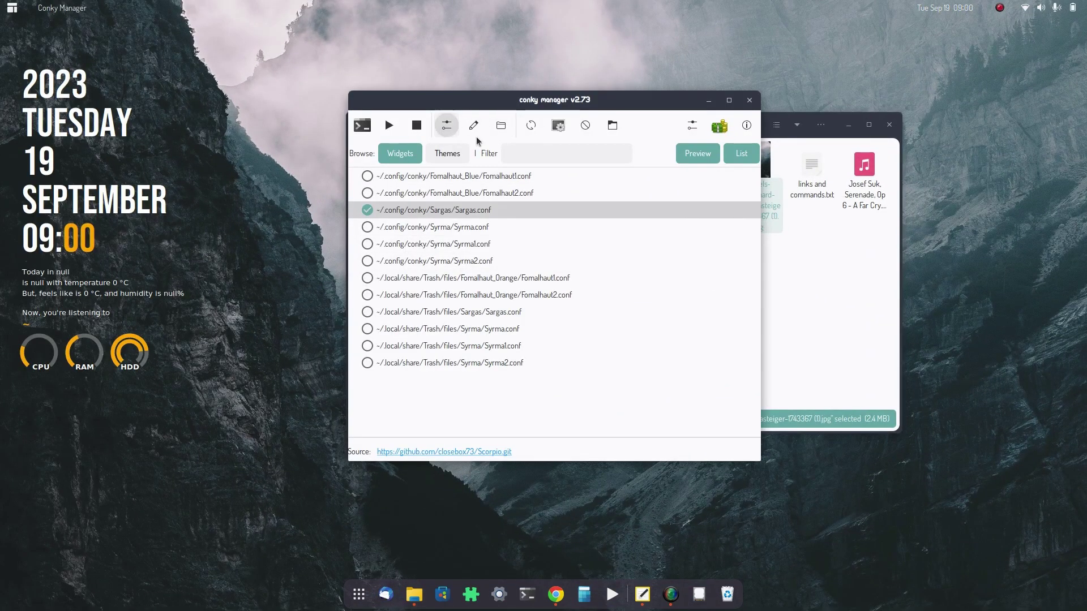
click(474, 127)
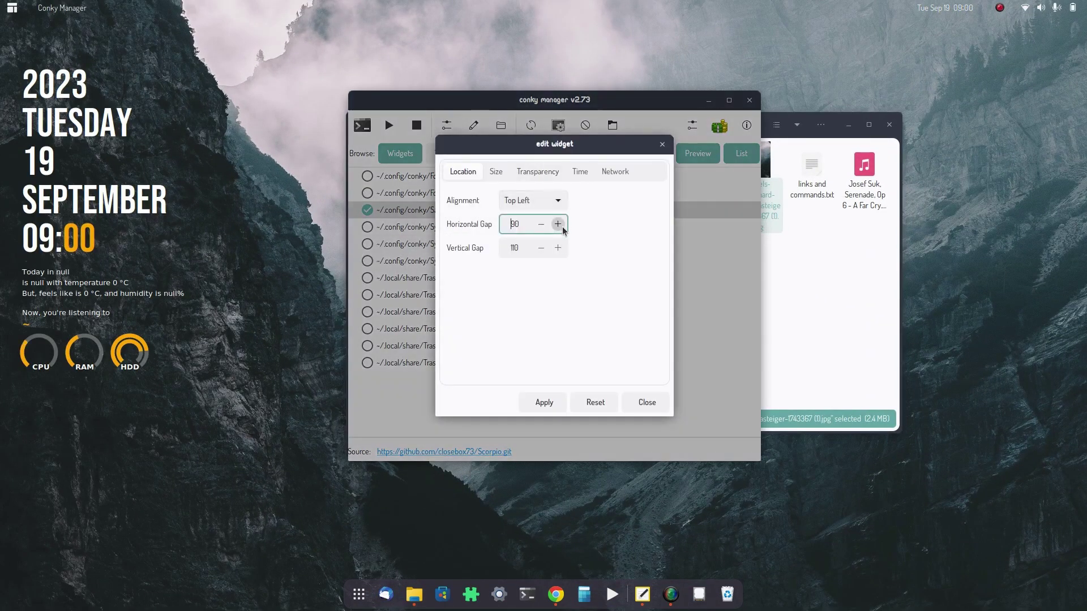
click(557, 248)
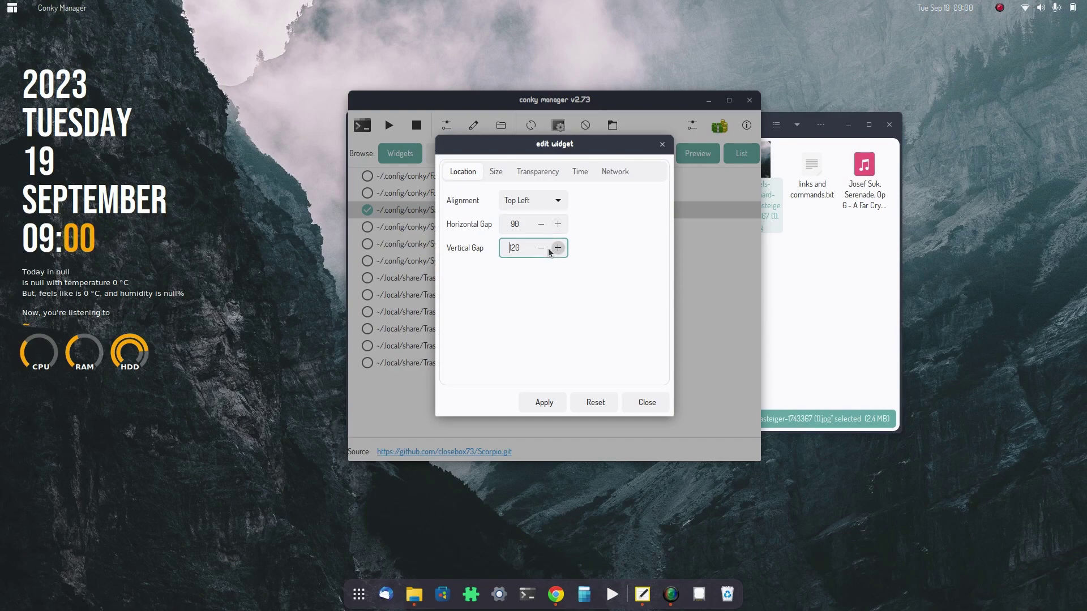
click(548, 405)
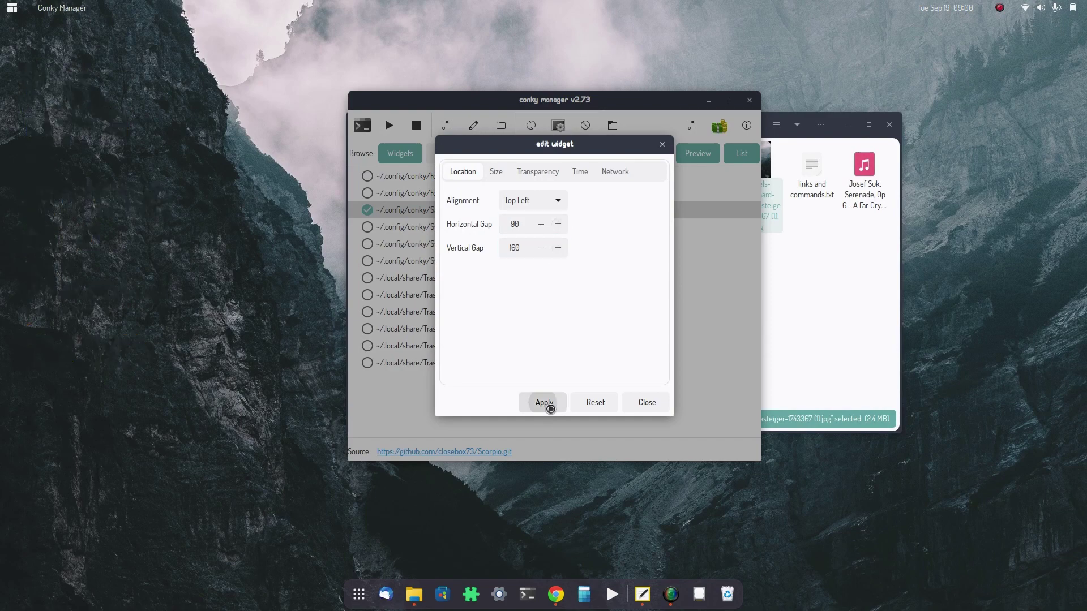
click(556, 225)
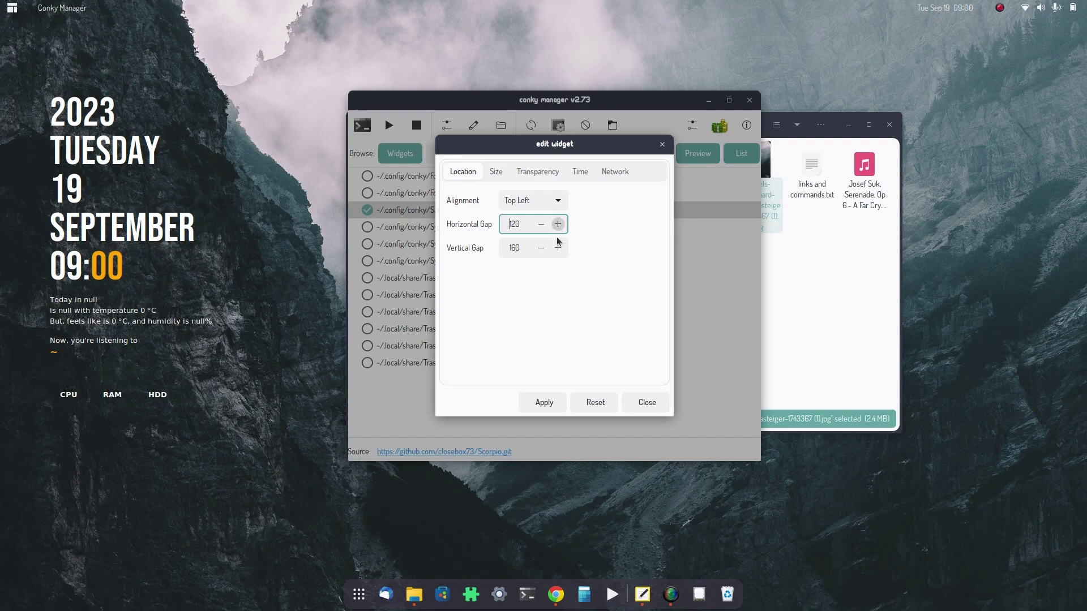
click(547, 410)
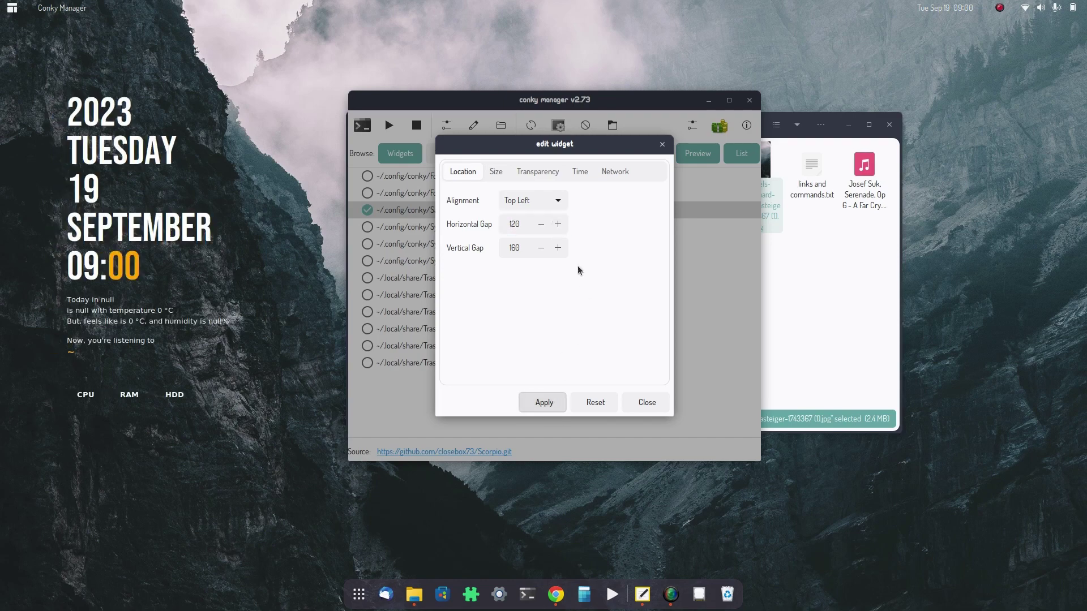
Fine-tune the Sargas widget's vertical gap, applying 170 and finally 200.
click(542, 249)
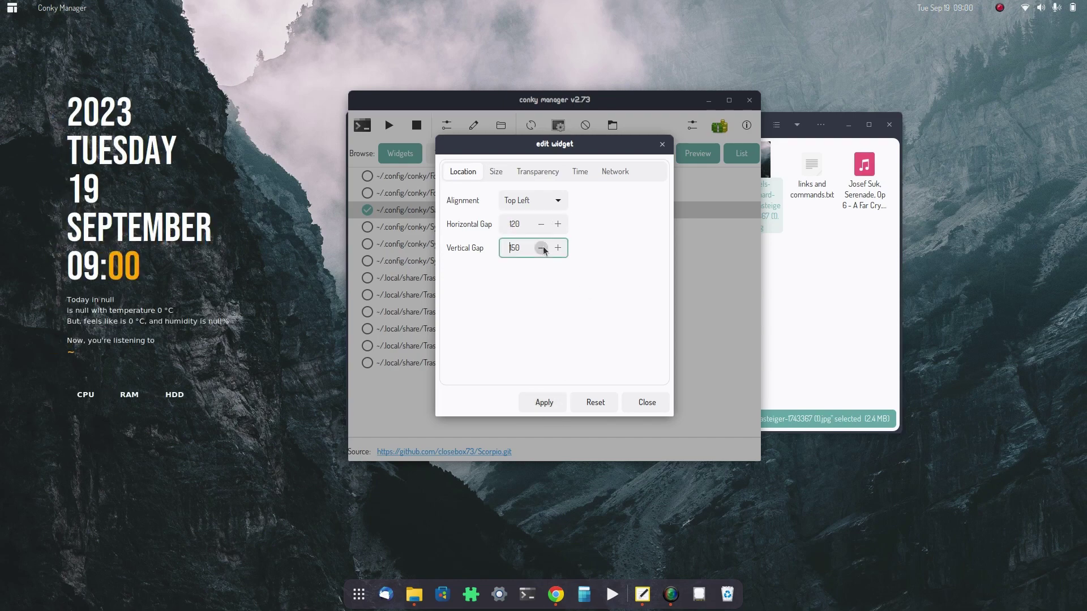
click(544, 402)
click(557, 249)
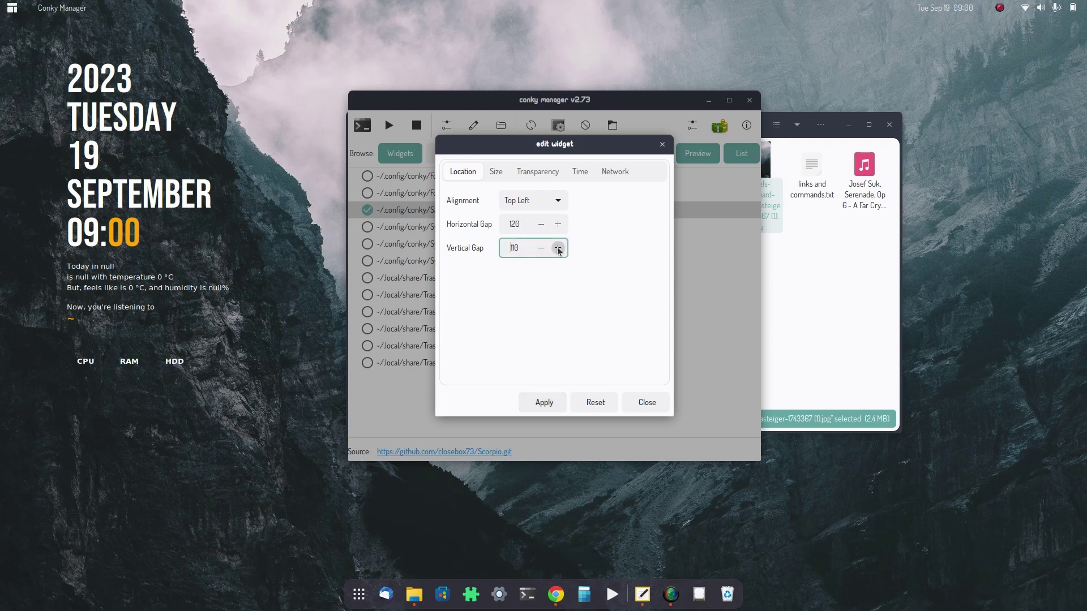
click(544, 402)
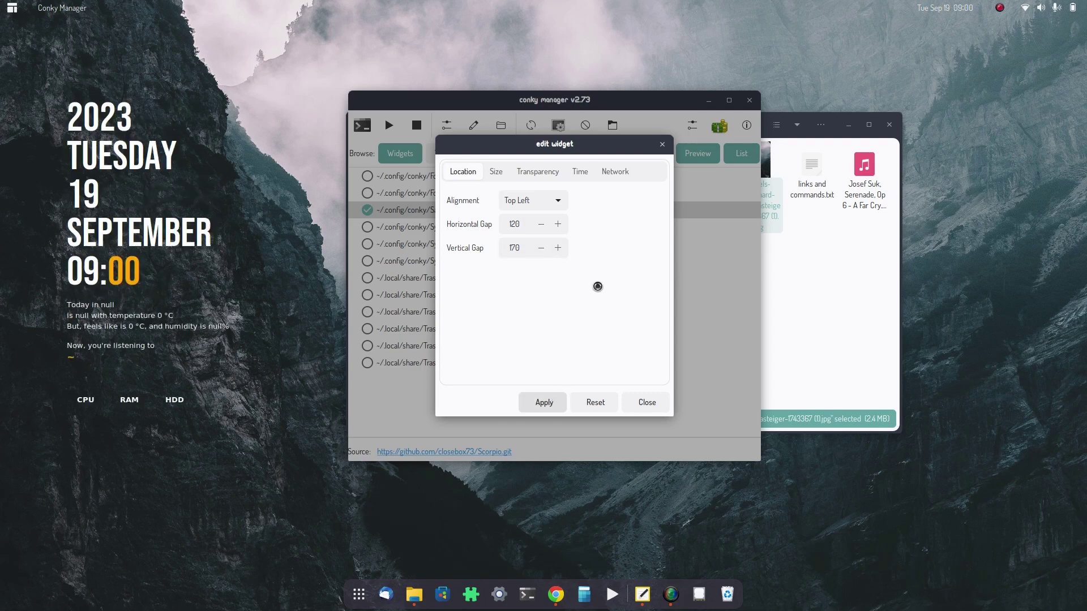
click(557, 248)
click(557, 248)
click(557, 248)
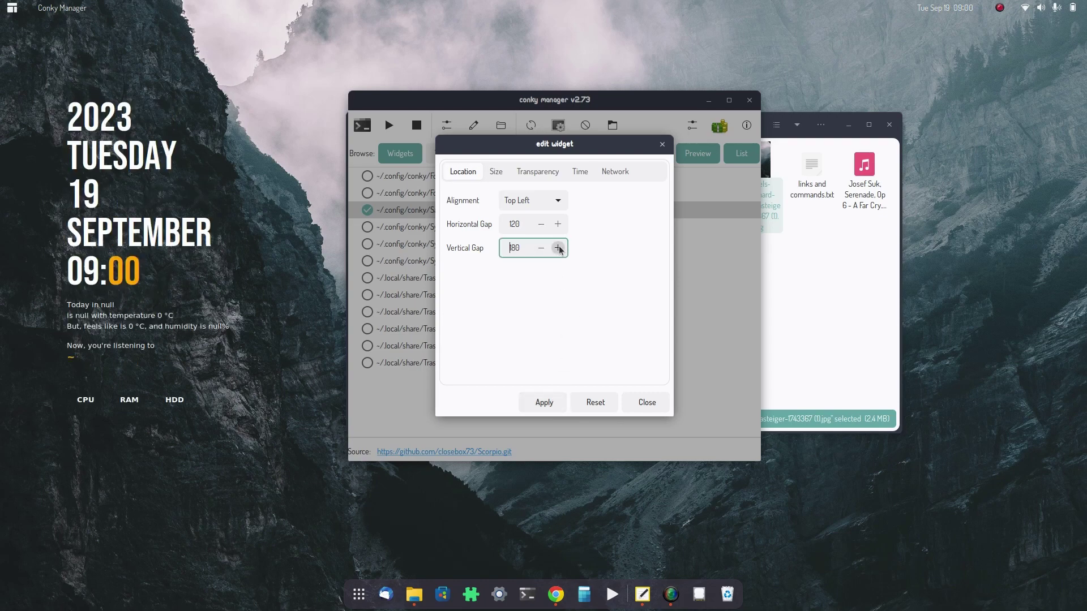
click(543, 402)
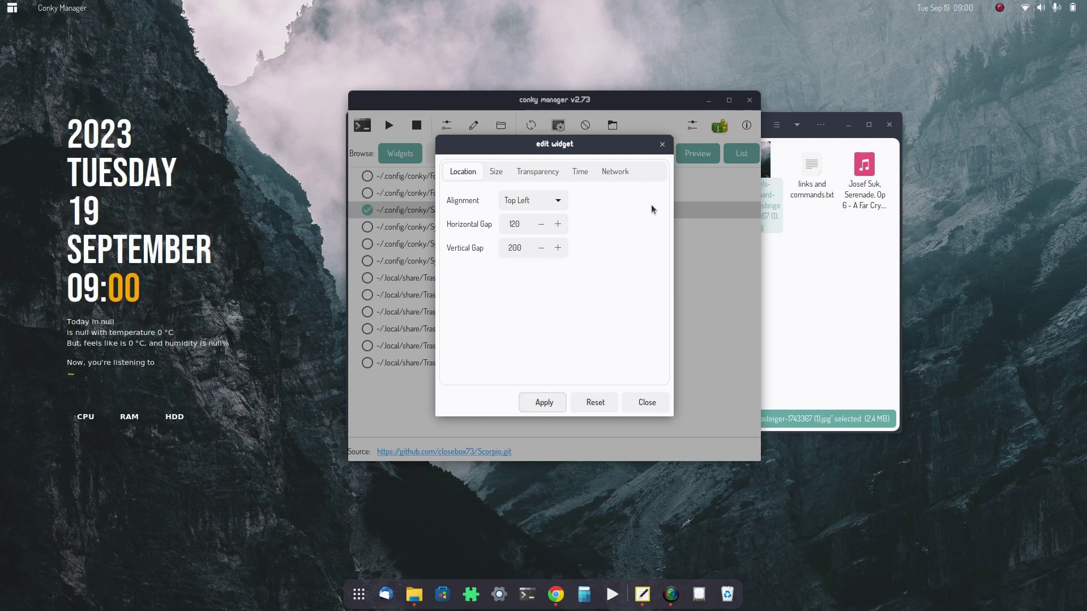
Close the widget editor, Conky Manager and the Files window.
click(663, 145)
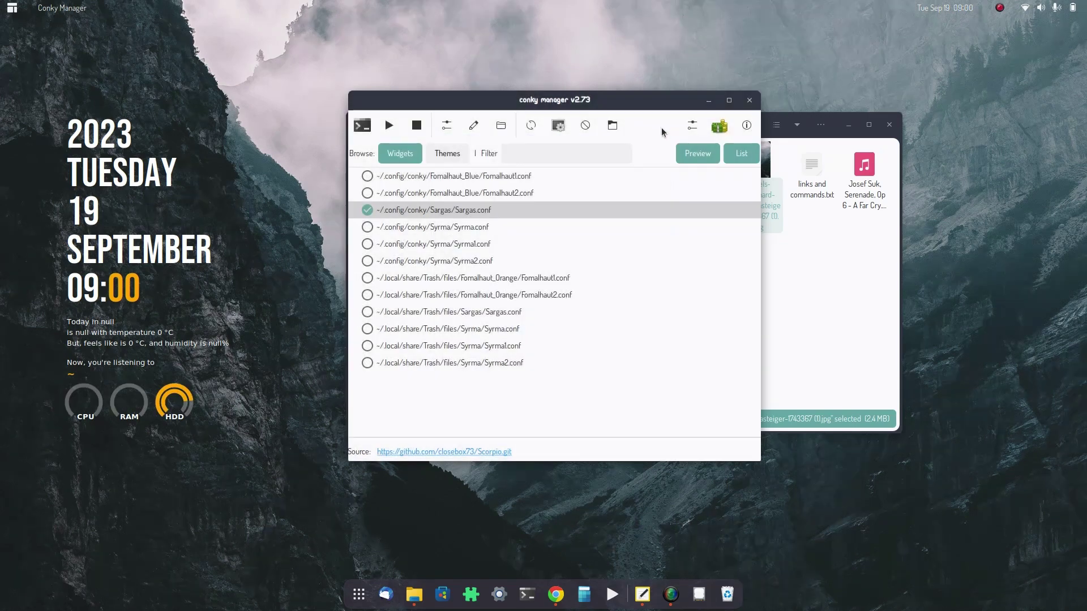
click(749, 102)
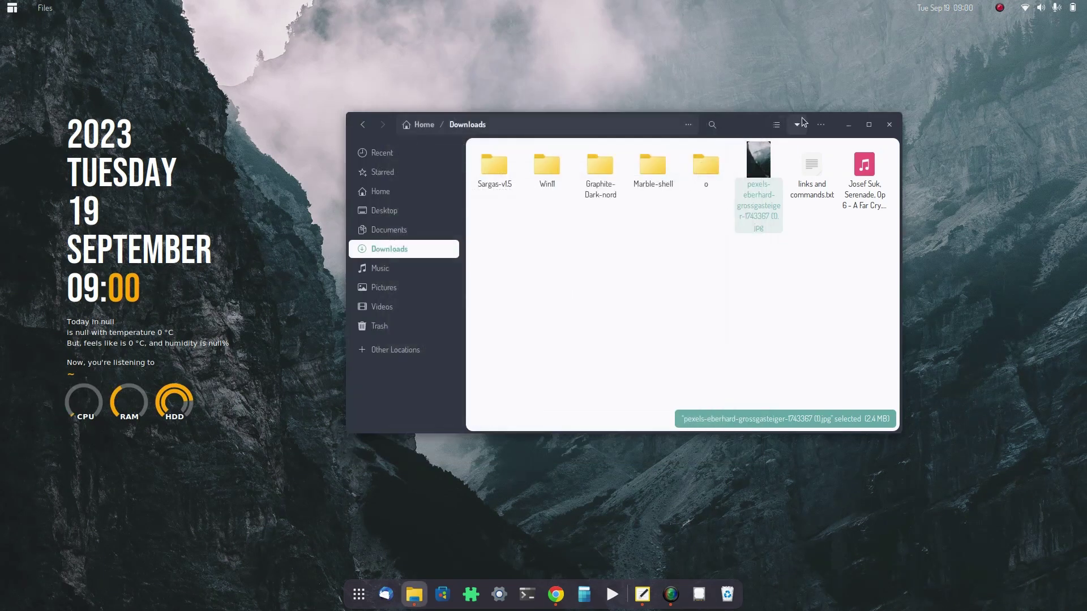
click(887, 124)
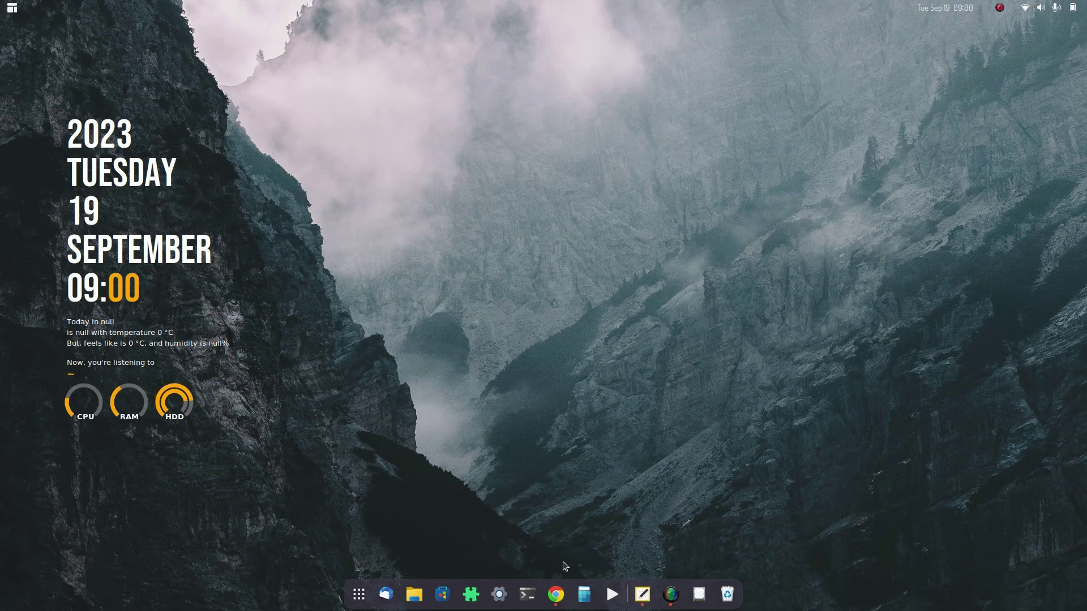
Open a terminal, move it to the middle of the desktop and run neofetch.
click(531, 598)
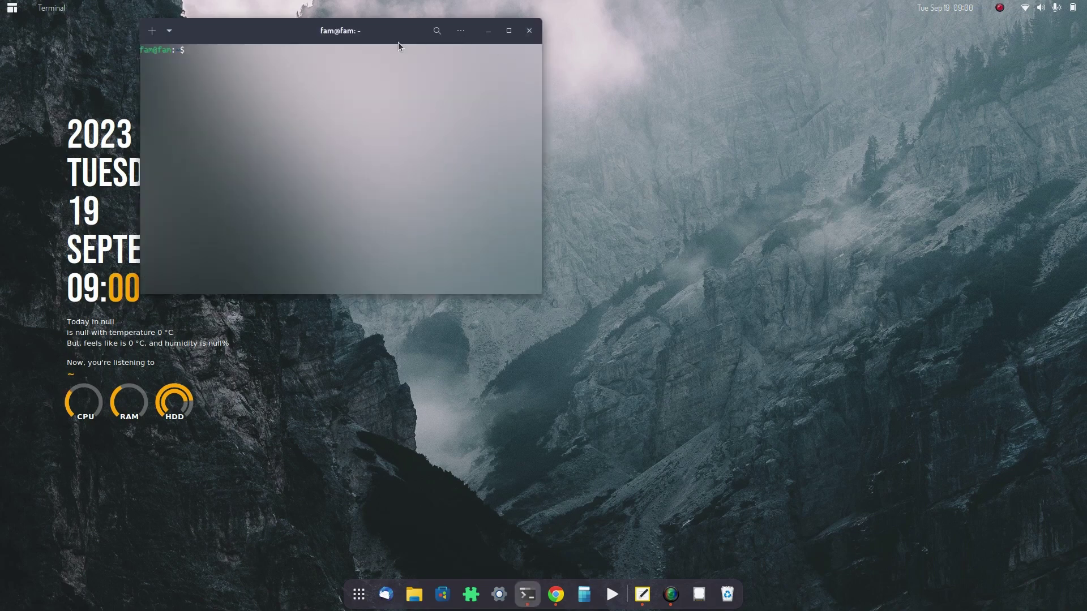
drag(398, 46, 586, 167)
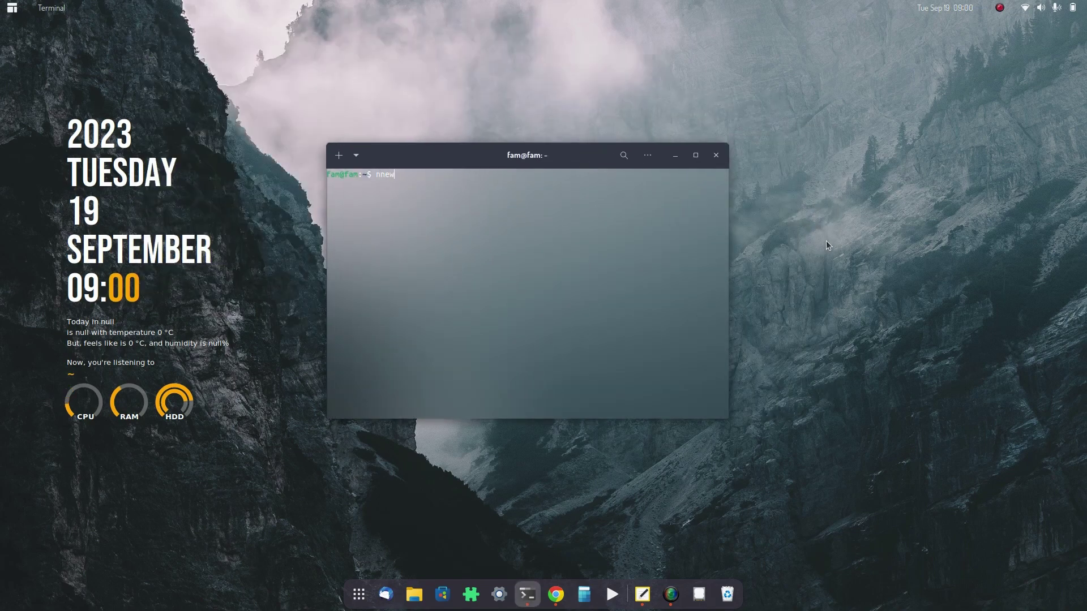
text(neofetch)
key(Return)
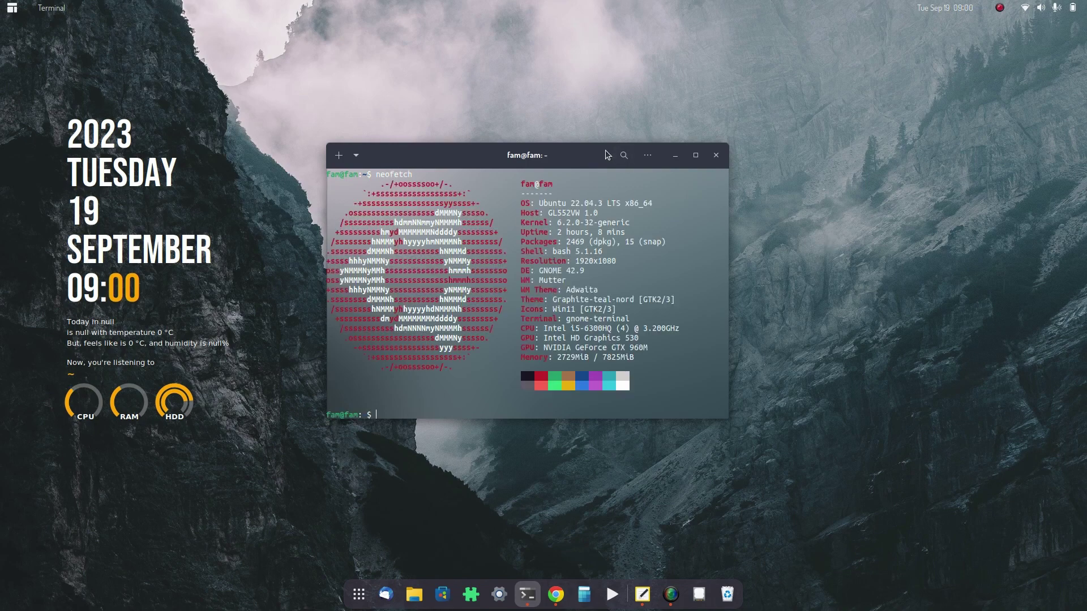
Open a second terminal window, place it below the neofetch one and run cava.
right_click(575, 151)
click(560, 158)
right_click(527, 594)
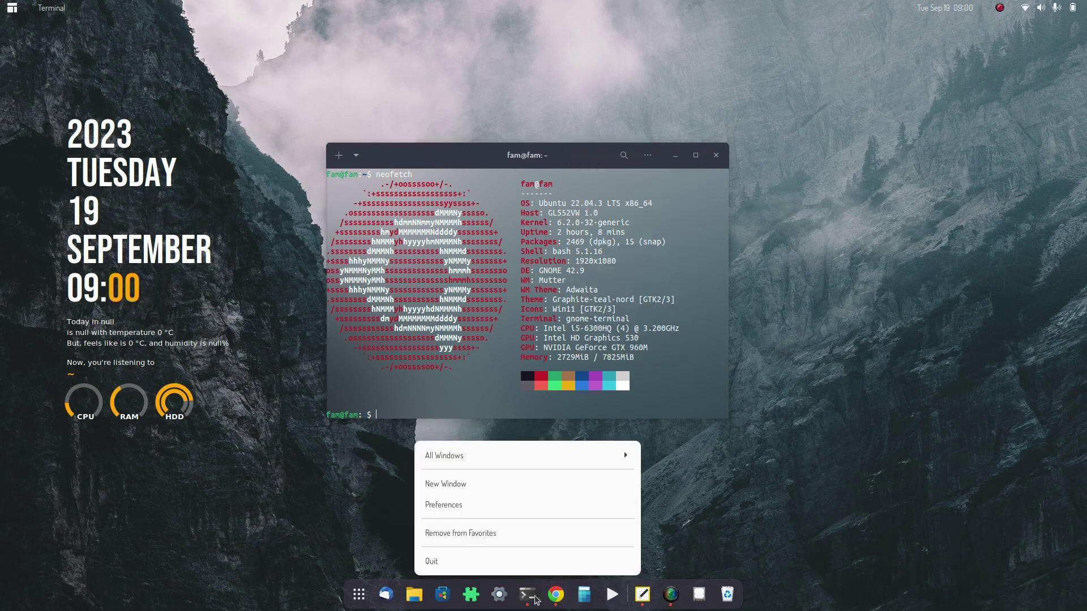
click(478, 487)
drag(257, 37, 655, 218)
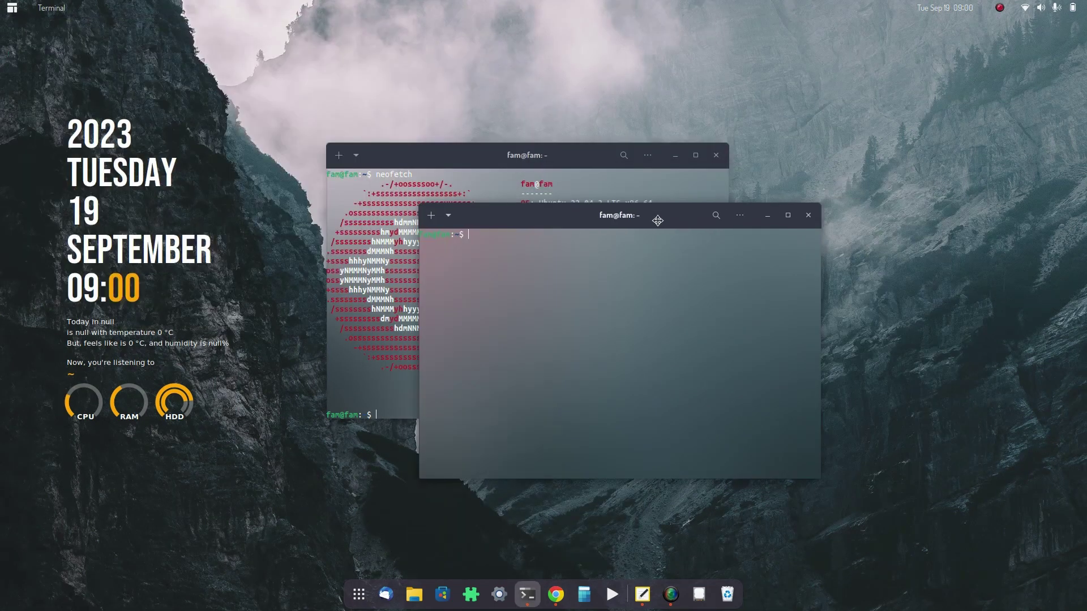
text(cava)
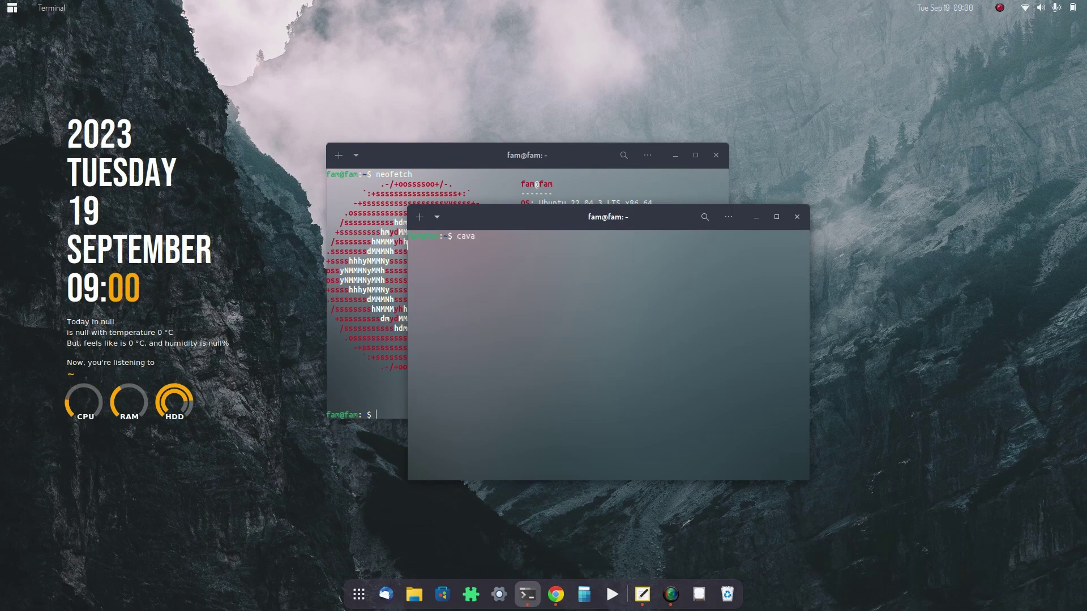
key(Return)
Open the file manager and turn off the display of hidden files in the home folder.
click(419, 594)
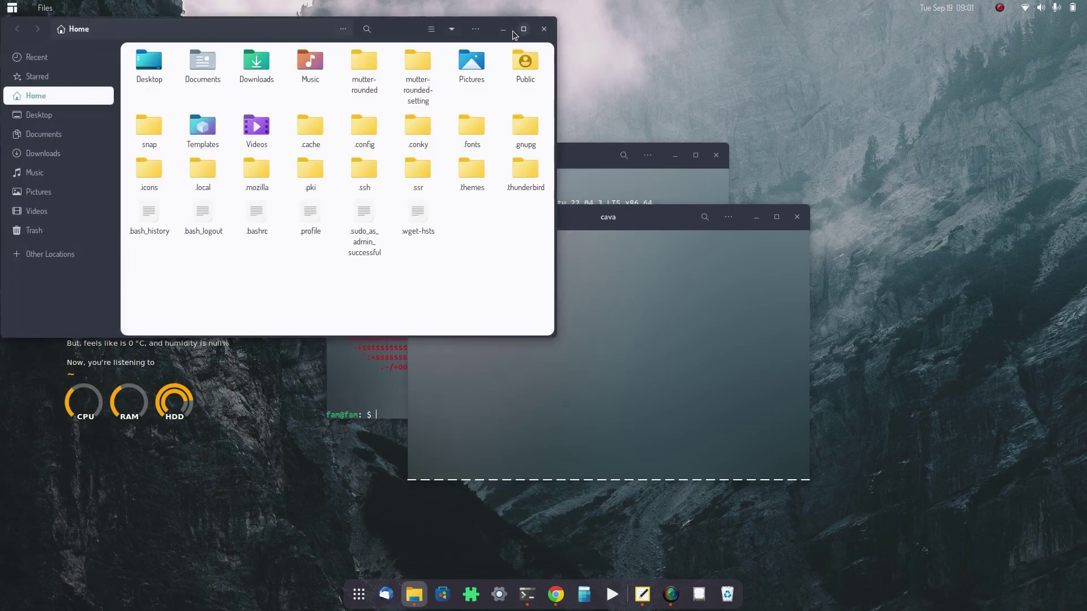
click(475, 29)
click(489, 126)
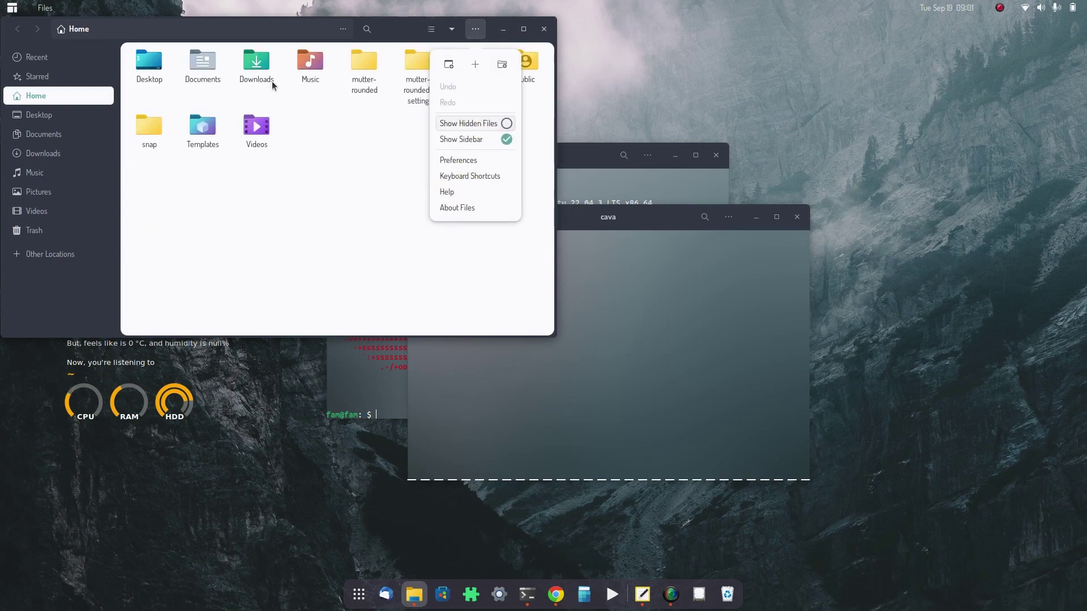
Play the Josef Suk Serenade MP3 from Downloads, and minimize the player and Files windows.
click(265, 80)
double_click(264, 79)
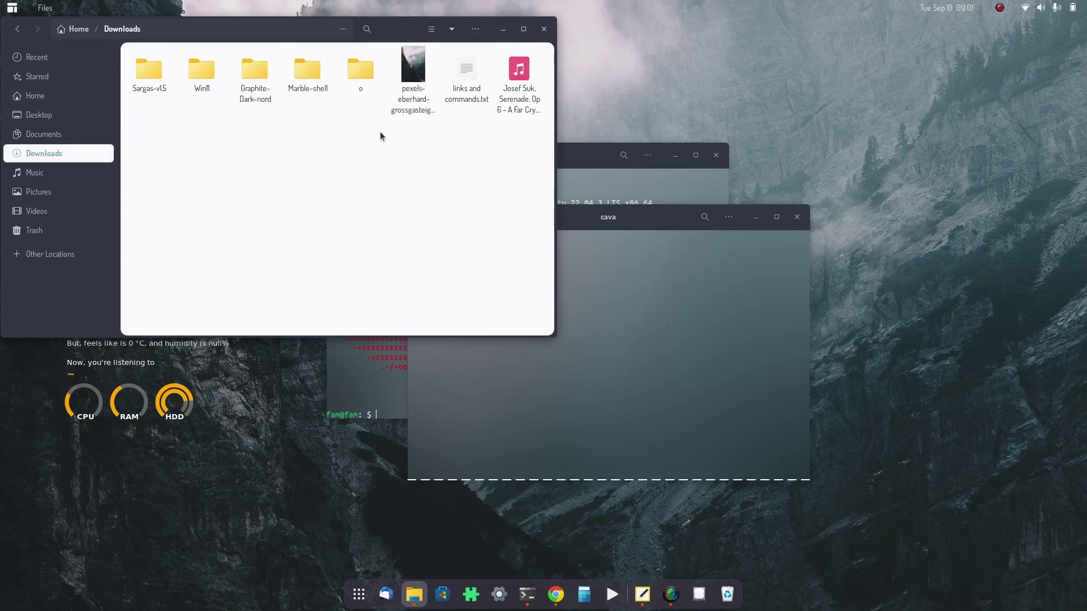
double_click(509, 93)
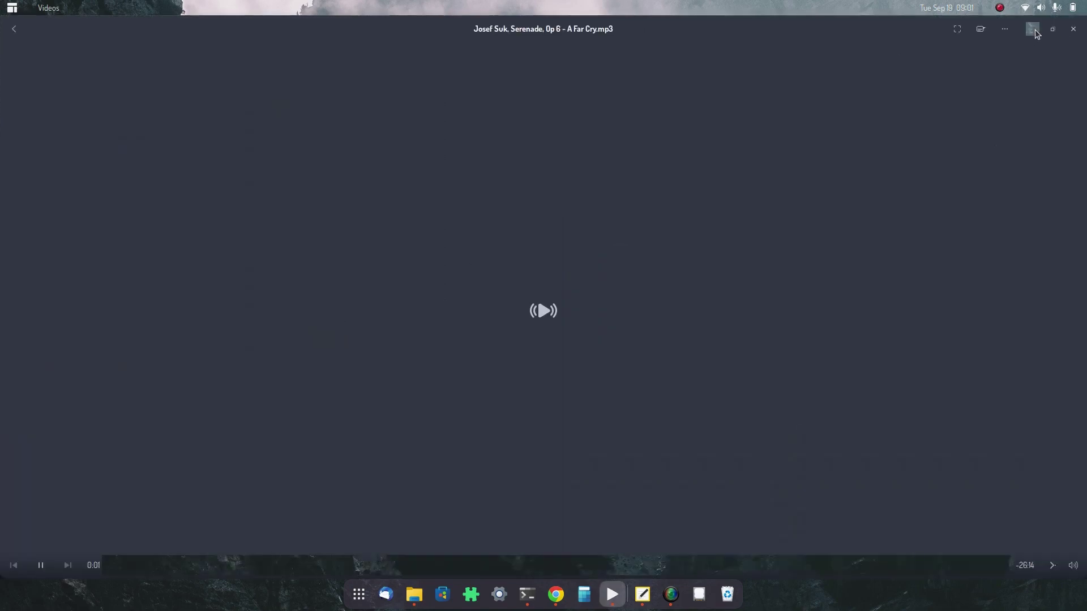
click(1033, 30)
click(504, 30)
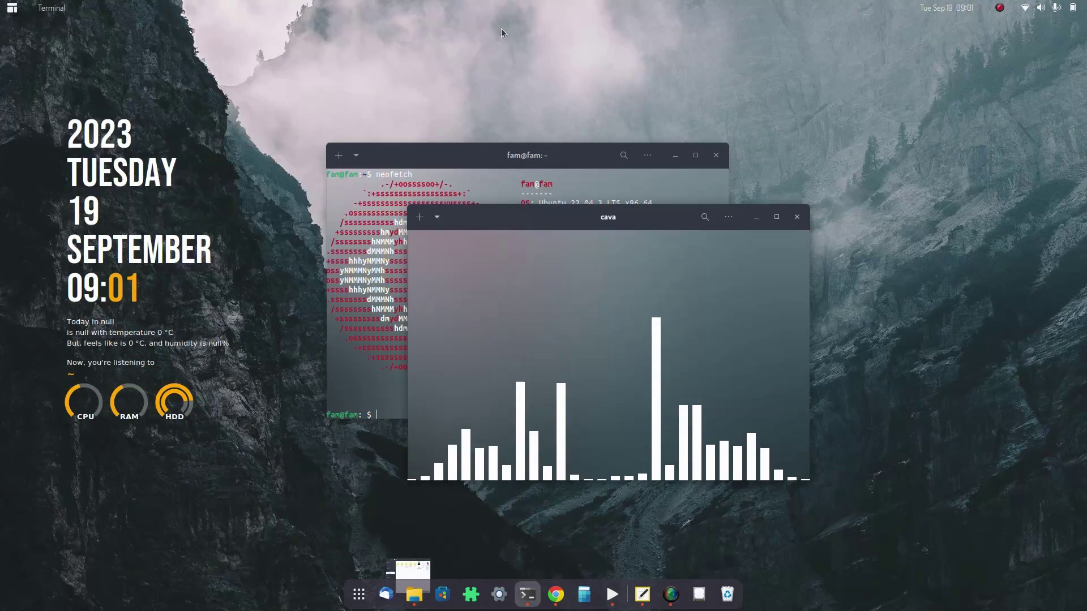
Arrange the neofetch and cava terminals side by side on the desktop.
drag(593, 159, 491, 77)
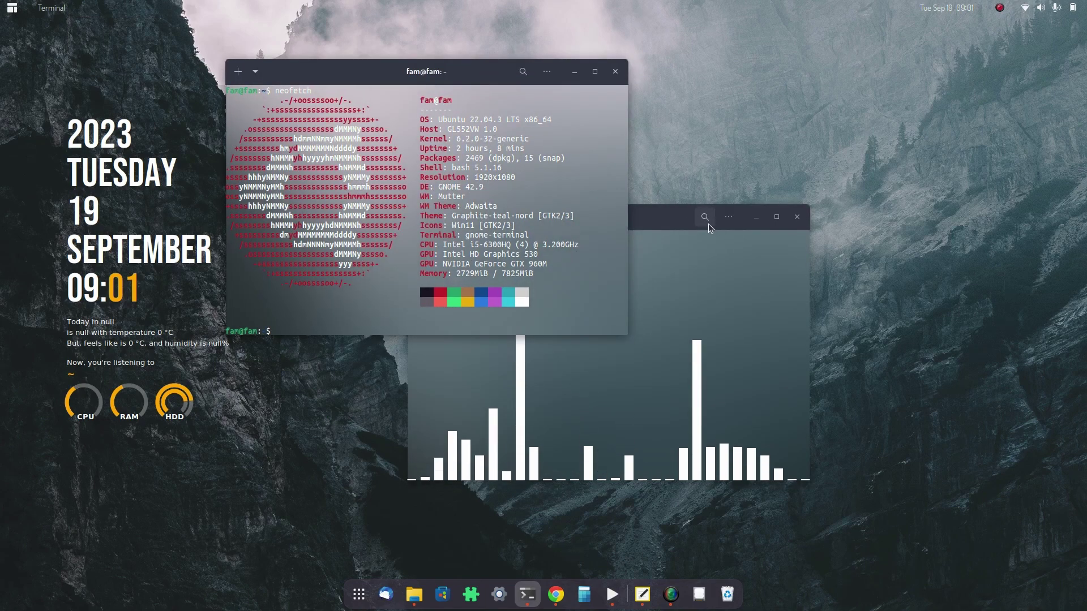
drag(702, 218, 956, 183)
drag(478, 79, 494, 194)
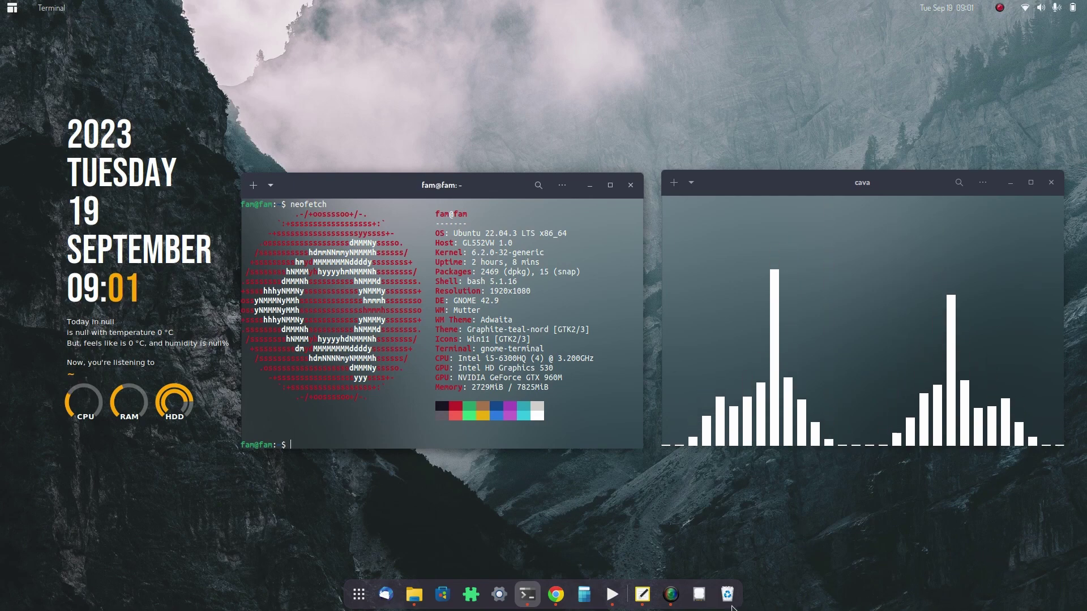
Review the theme, wallpaper and extension links and the install commands in links and commands.txt, and close it.
click(643, 595)
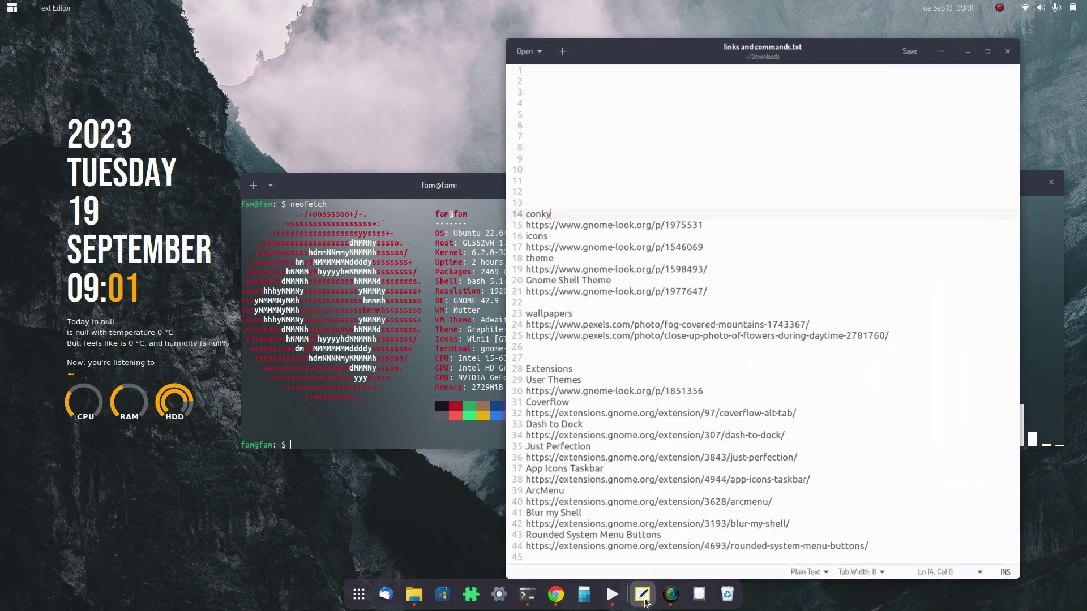
scroll(931, 364, down, 5)
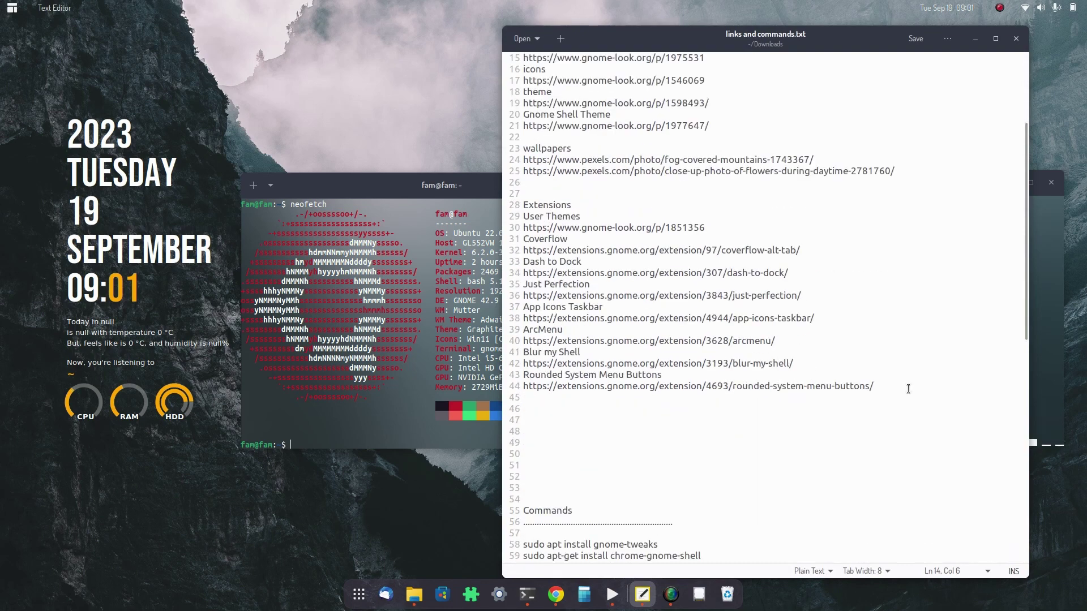
drag(907, 389, 457, 202)
click(711, 273)
scroll(762, 283, down, 8)
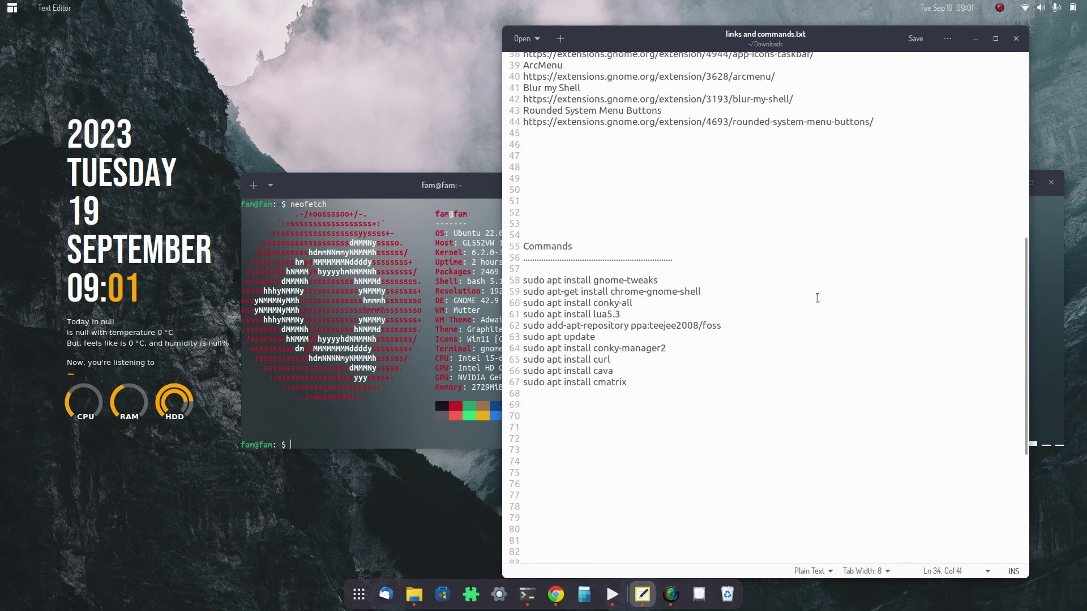
scroll(826, 278, up, 12)
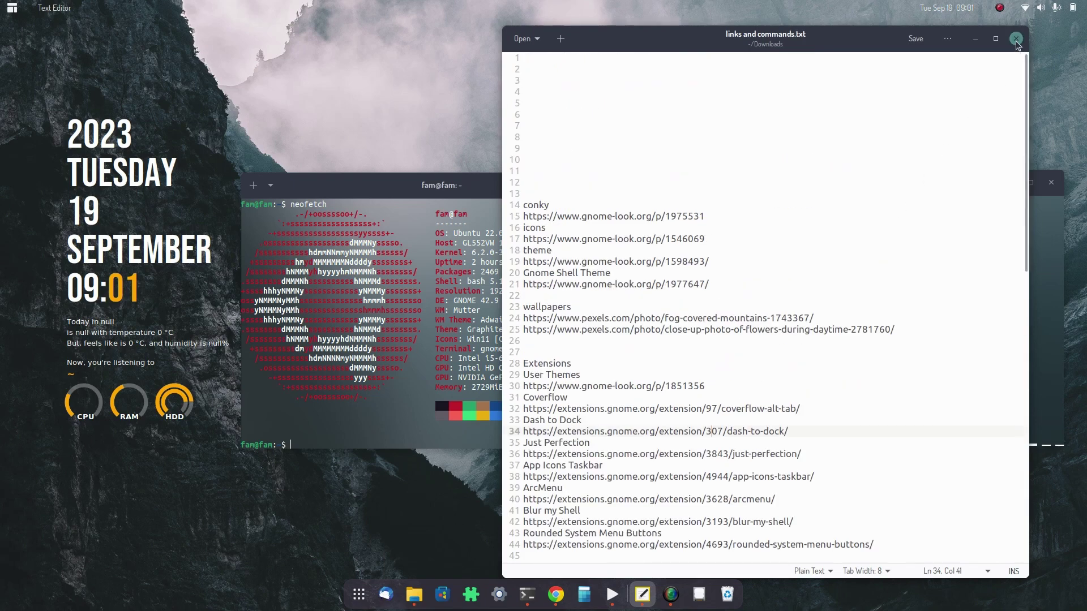
click(1016, 39)
Open a terminal in the mutter-rounded-setting folder, run gjs dist/mutter_settings.js and move the settings window to the middle.
click(418, 601)
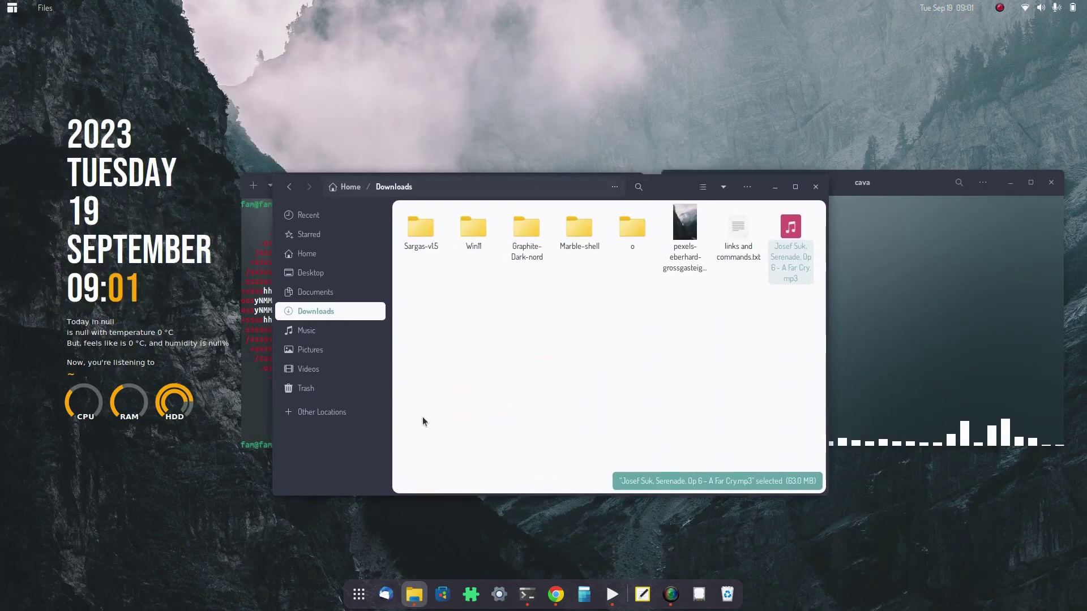
click(308, 254)
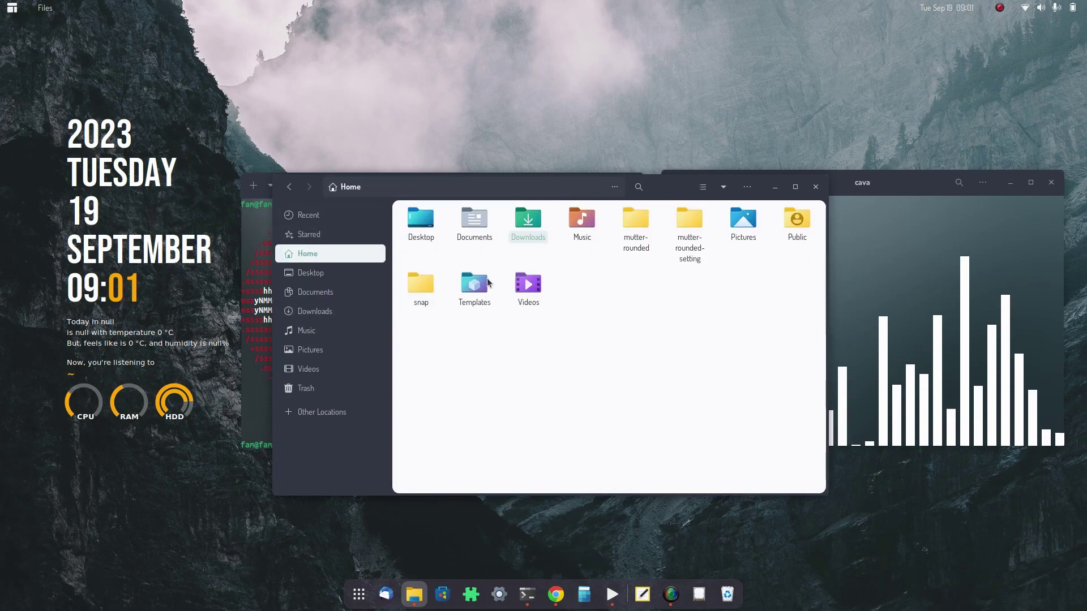
click(690, 219)
double_click(689, 219)
right_click(697, 412)
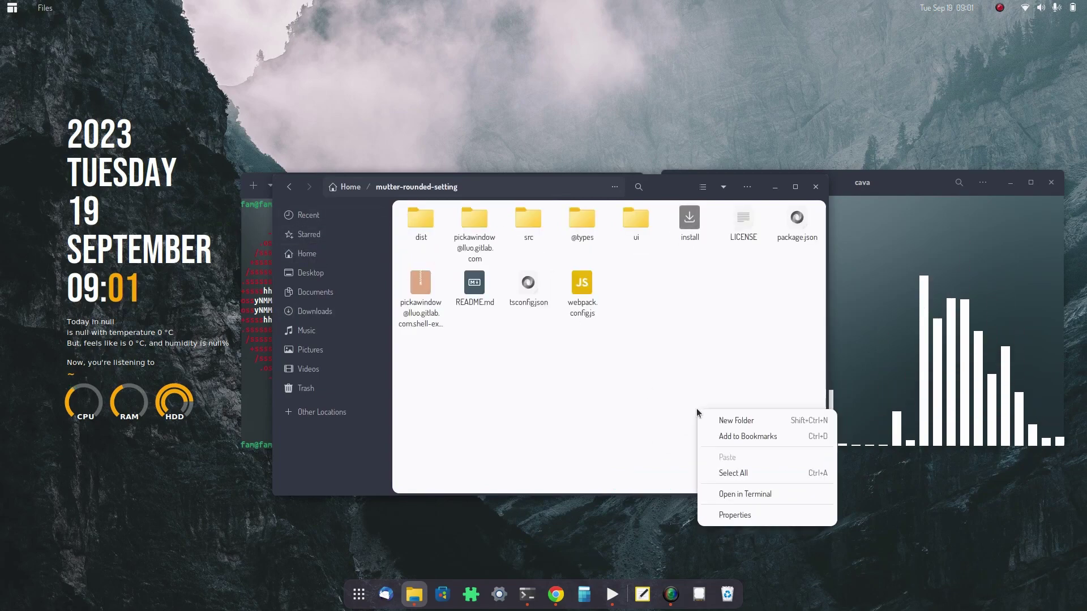
click(747, 494)
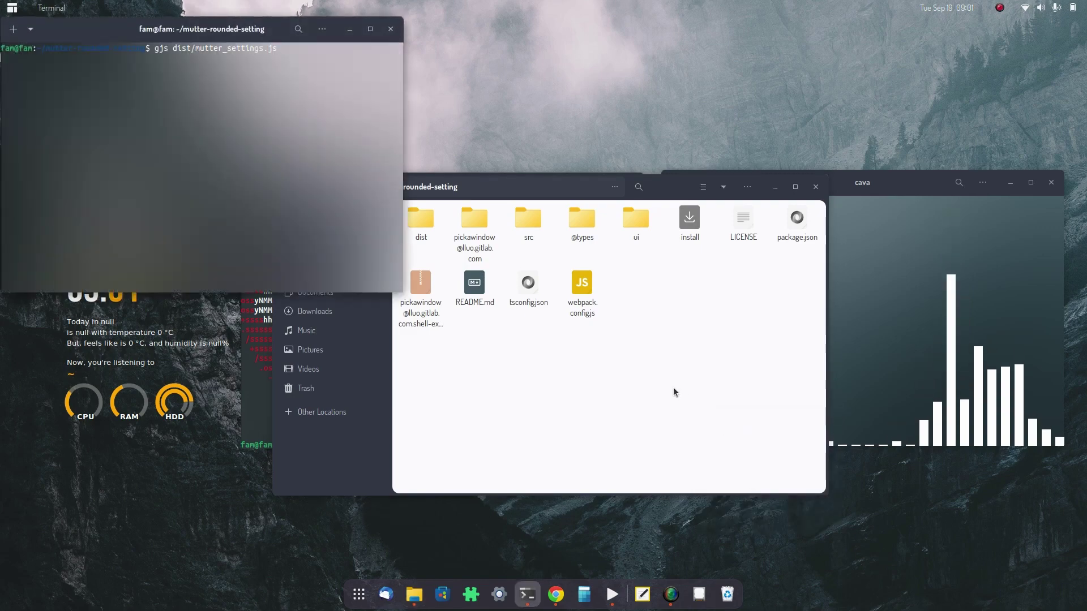
key(Return)
drag(437, 94, 726, 181)
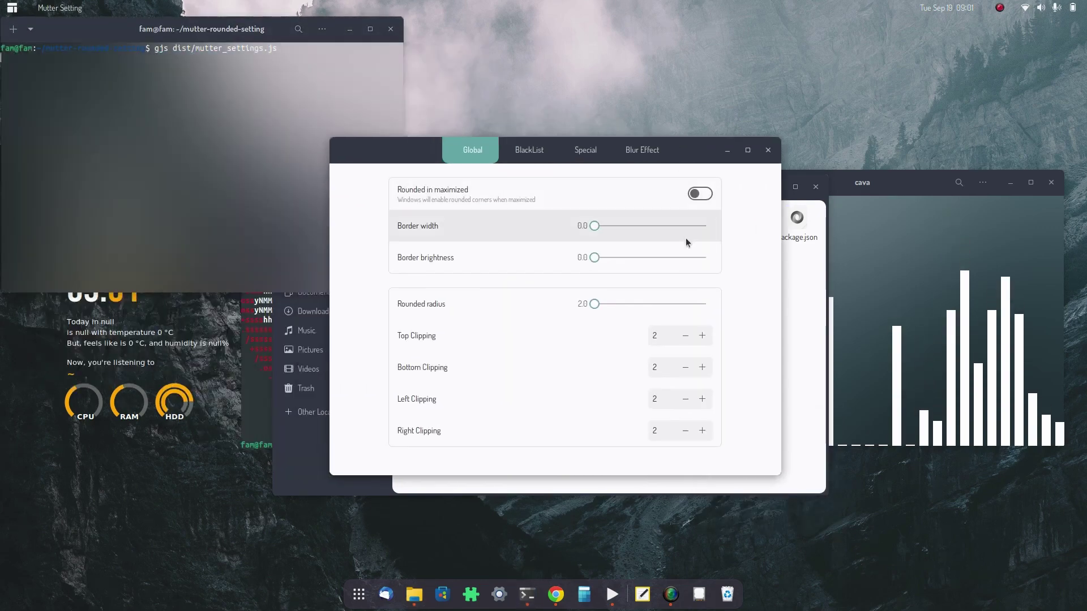
Set the blur effect's blurred window opacity to 80 and its blur sigma to 24.6.
click(647, 151)
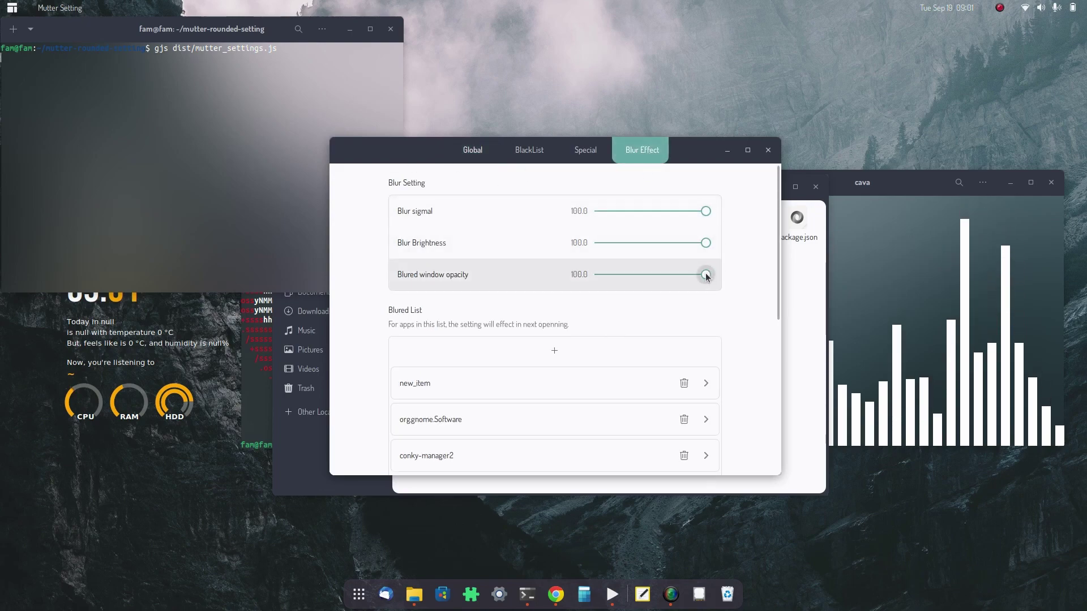
drag(706, 275, 686, 276)
drag(705, 211, 621, 216)
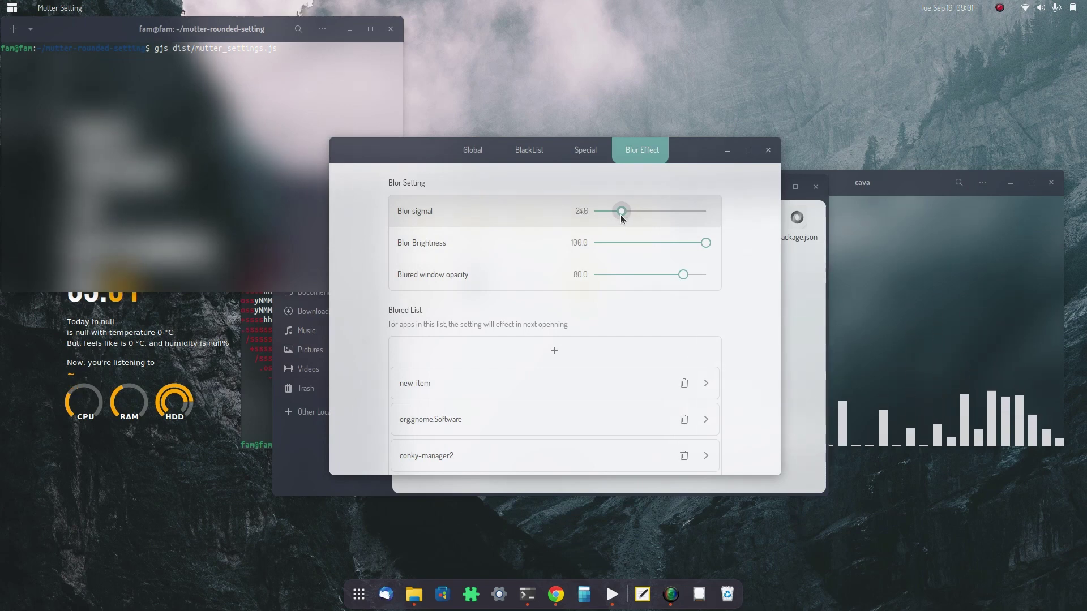
Separate the Mutter settings and Files windows, and fine-tune the blurred window opacity to 79.
drag(677, 168, 347, 170)
drag(630, 193, 807, 177)
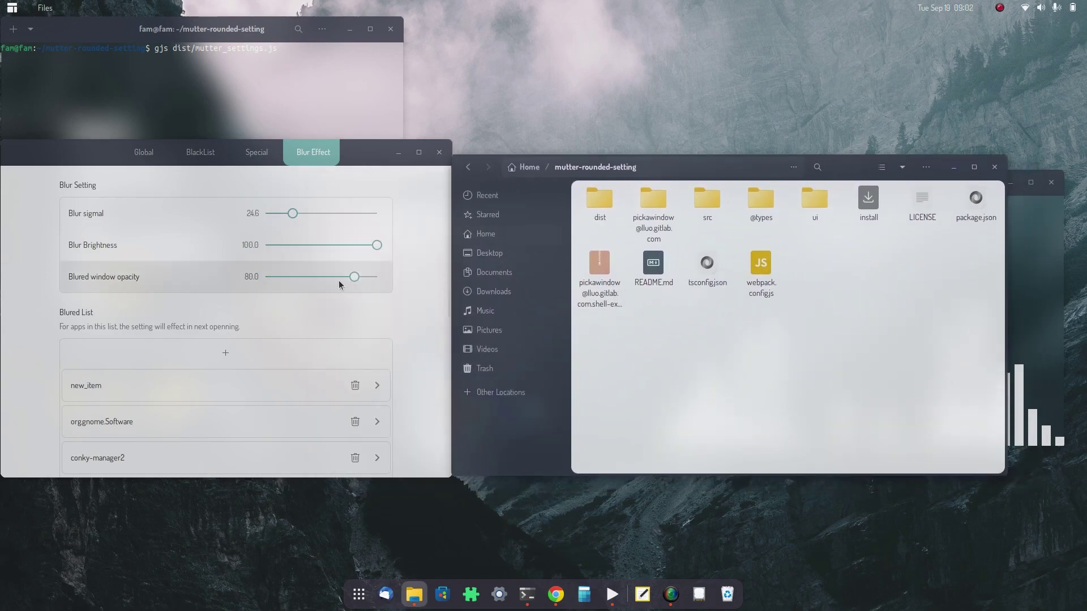
drag(355, 277, 353, 278)
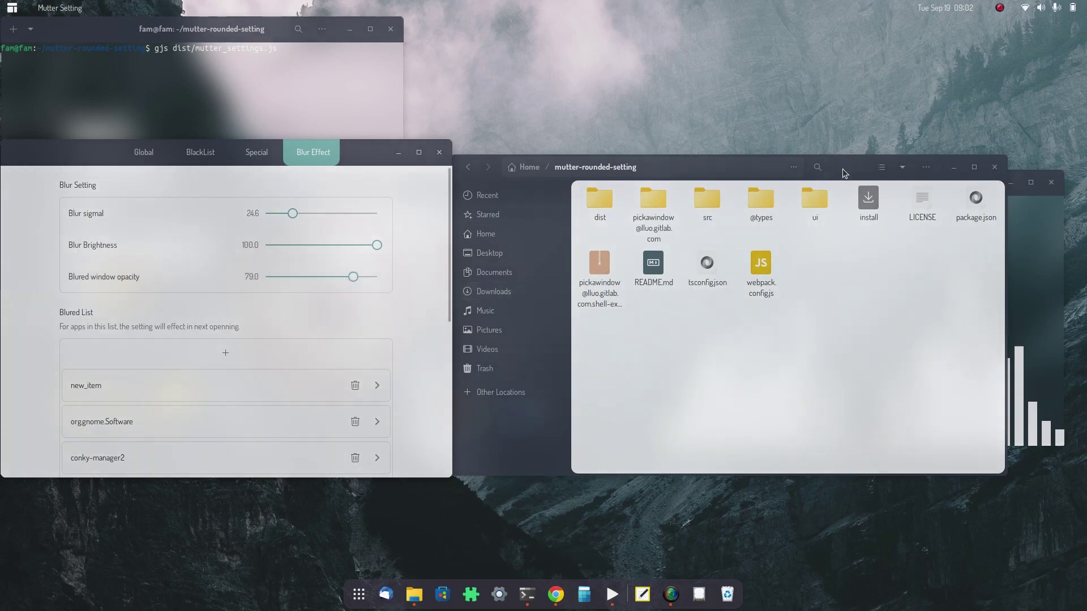
drag(840, 170, 881, 129)
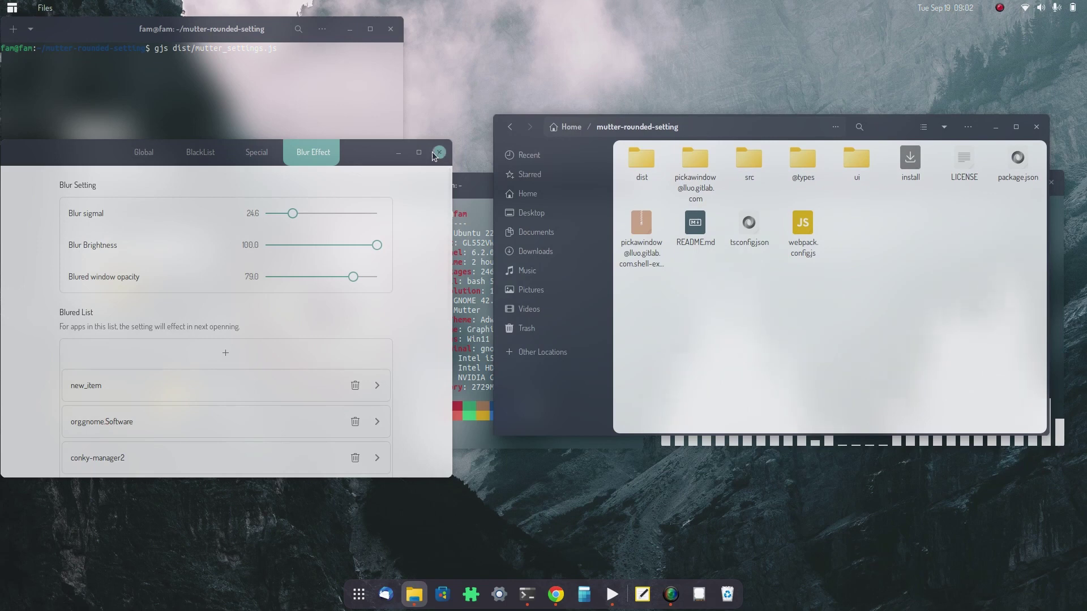
drag(349, 154, 420, 123)
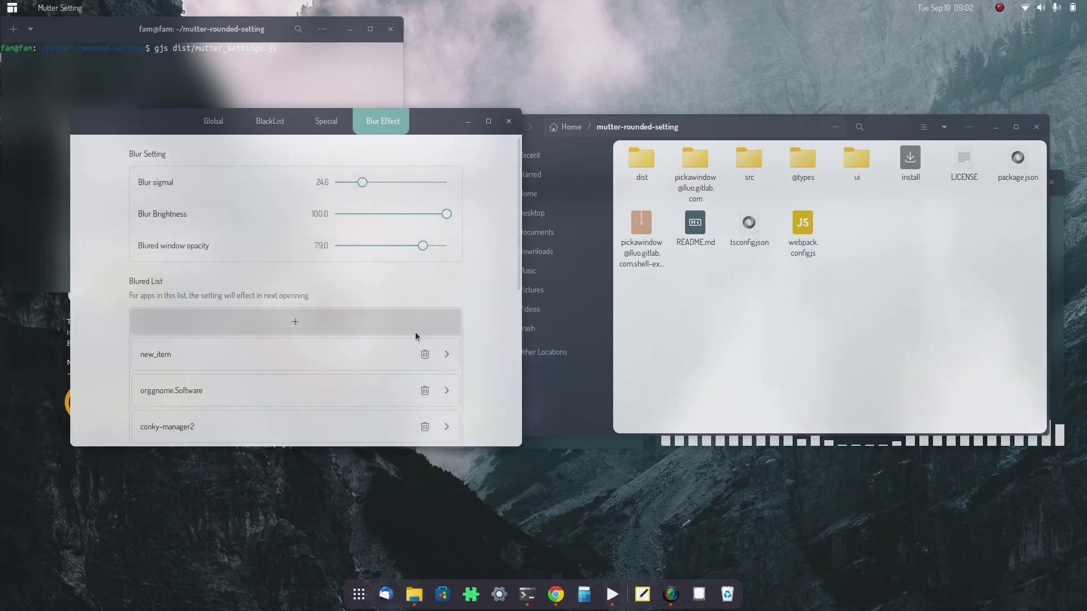
Pick the Files window for the new_item entry in the blurred list, and close the Mutter settings.
scroll(490, 357, down, 4)
scroll(487, 340, up, 1)
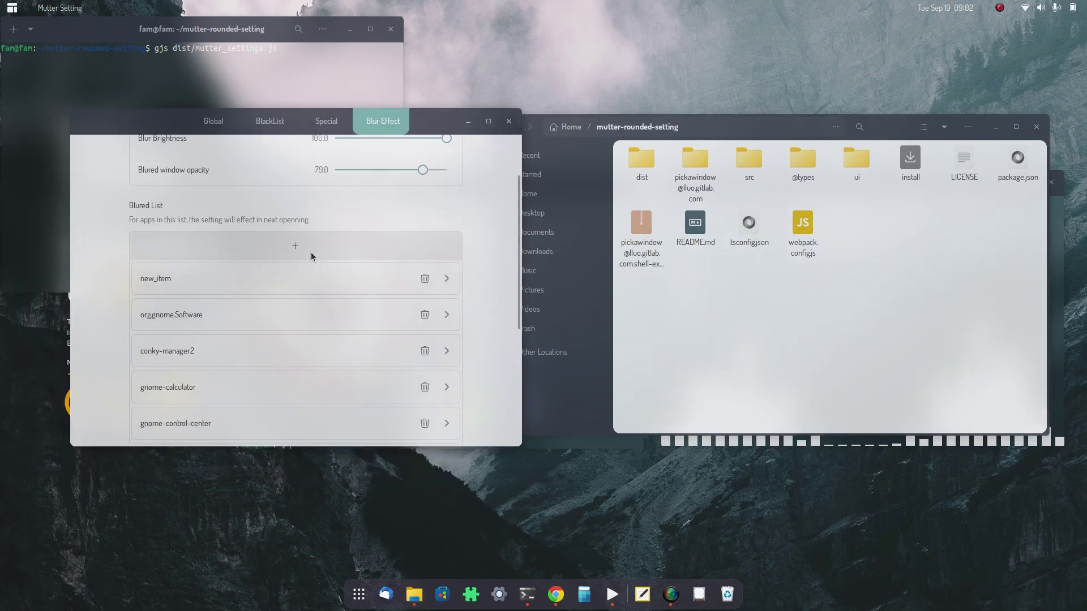
click(218, 279)
click(157, 317)
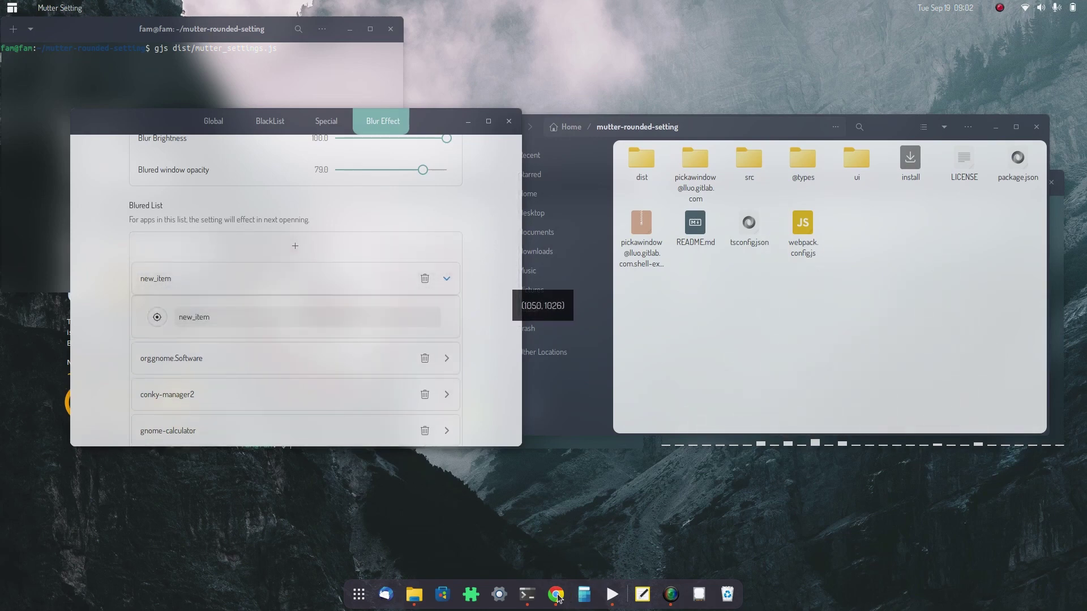
click(836, 328)
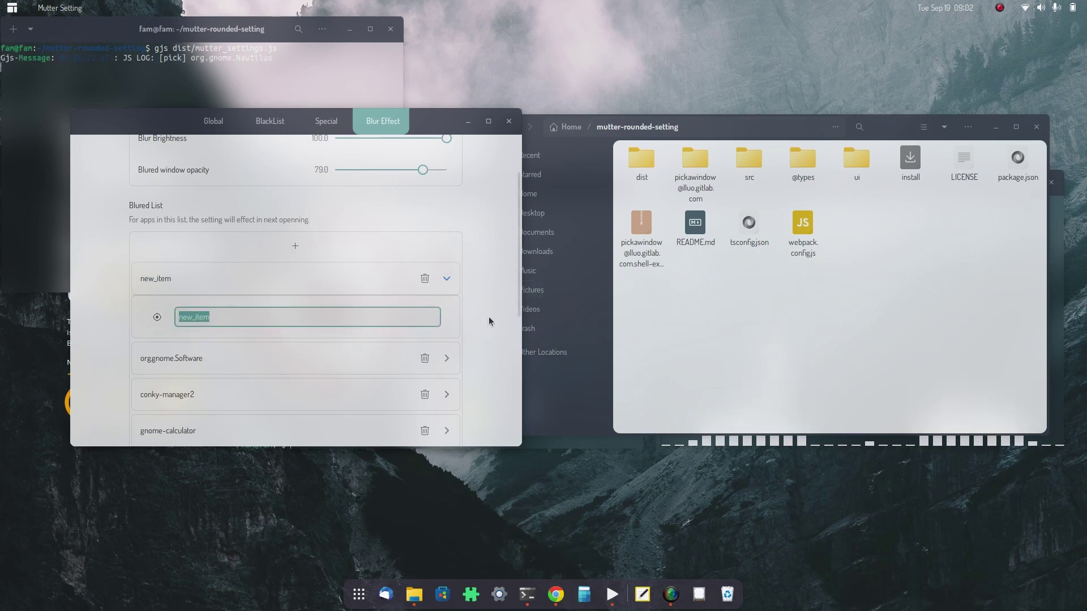
click(508, 122)
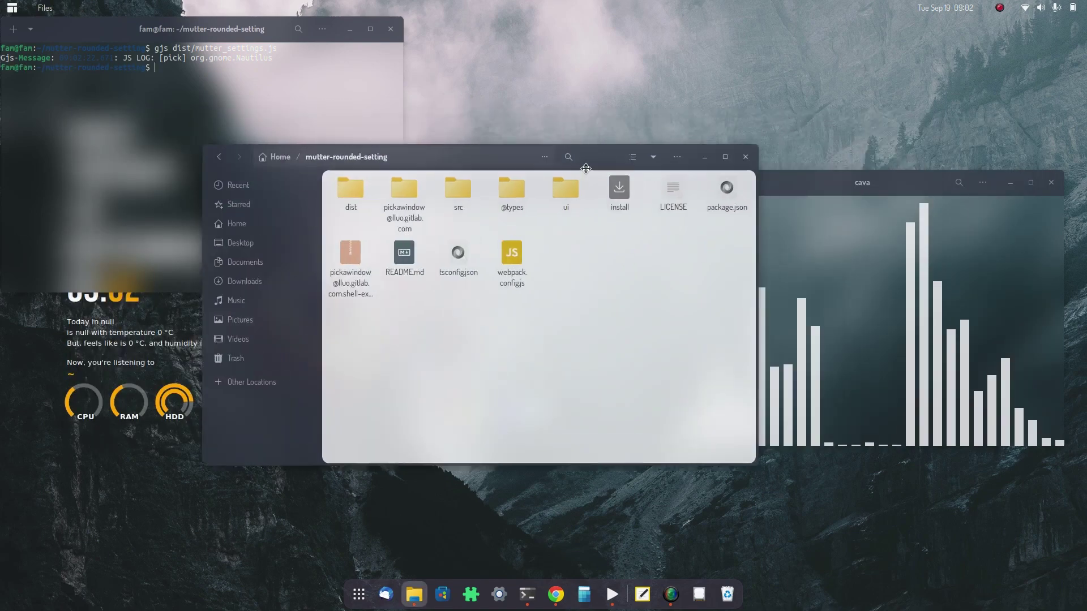
Show the home folder in Files, make the window narrower and shorter, and move it across the desktop.
drag(899, 129, 580, 179)
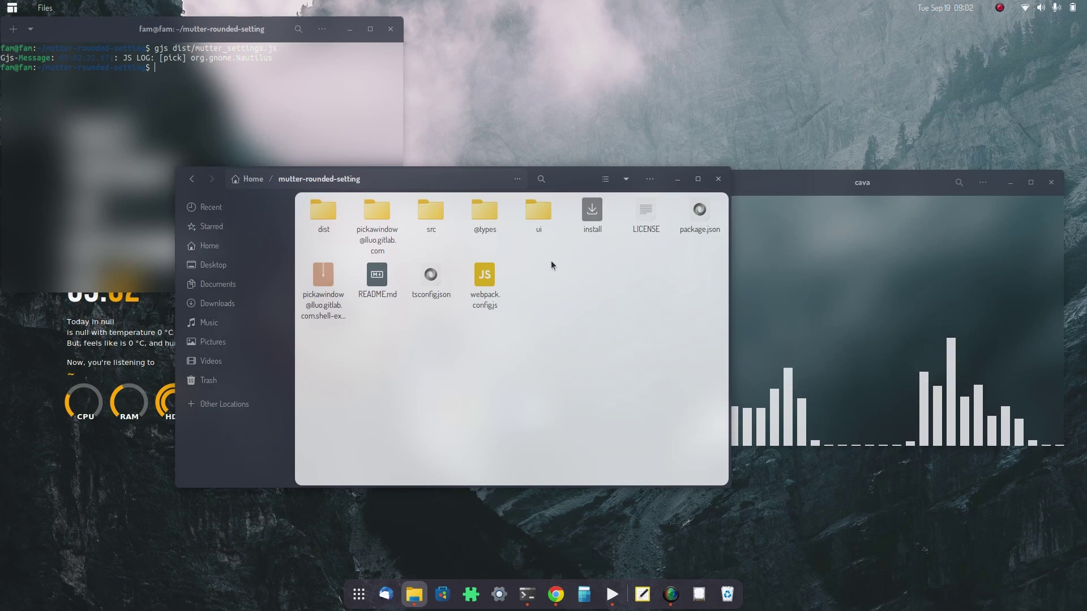
click(231, 246)
click(620, 301)
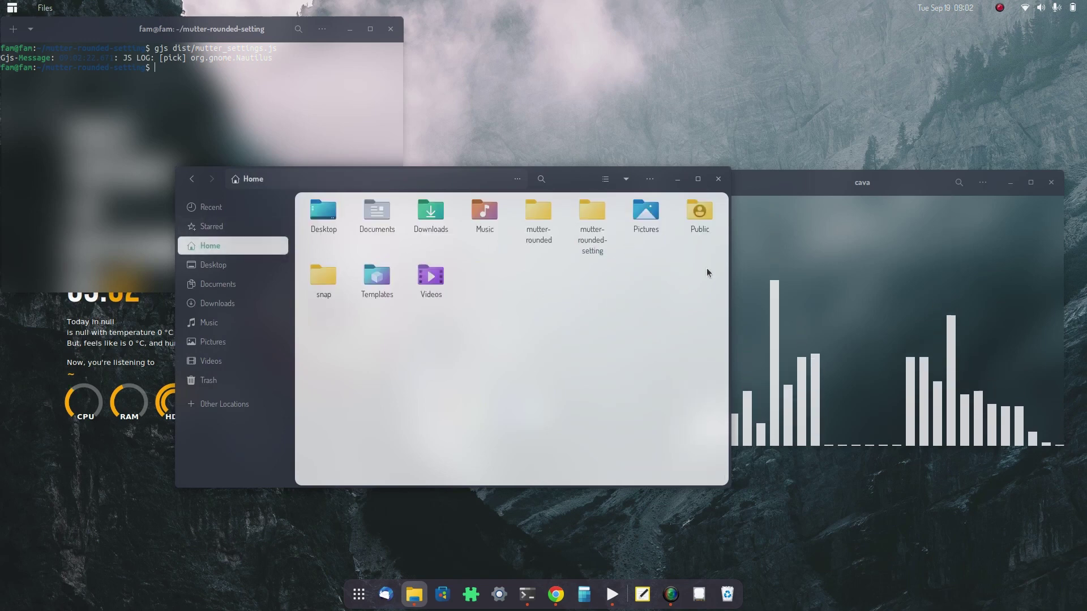
drag(730, 239, 644, 239)
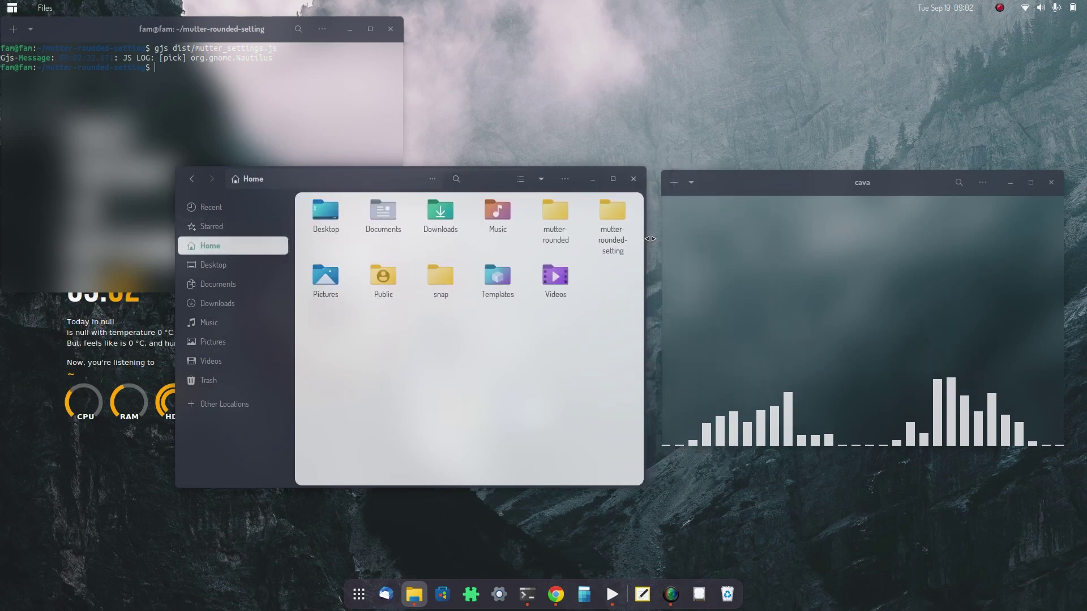
drag(477, 490, 478, 452)
drag(494, 180, 750, 94)
Close the settings terminal, the neofetch terminal and the Files window, and centre the cava window.
click(391, 28)
click(359, 190)
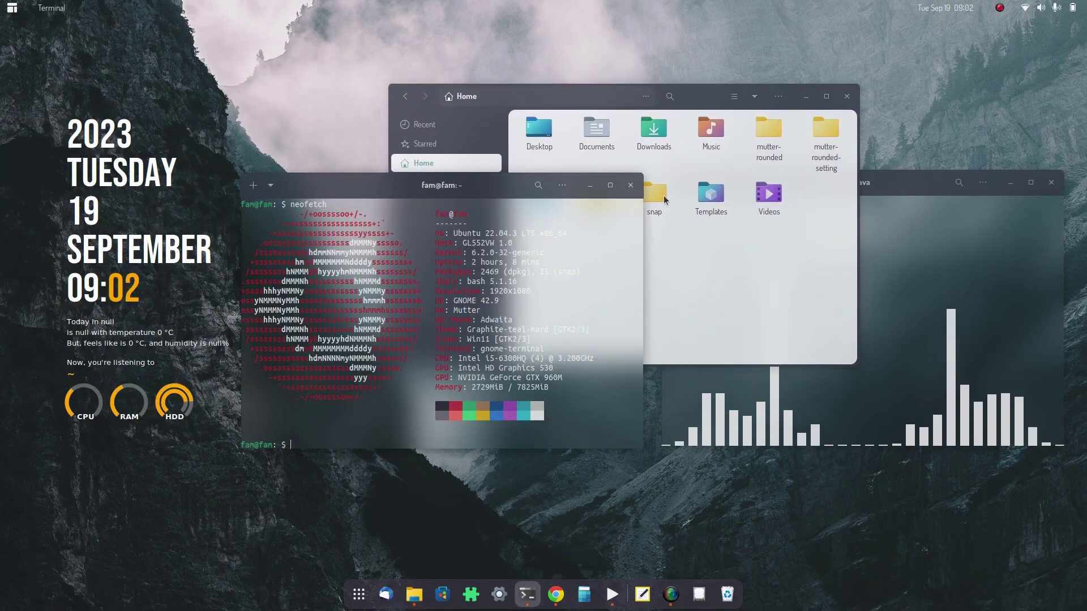
click(629, 186)
drag(705, 95, 464, 177)
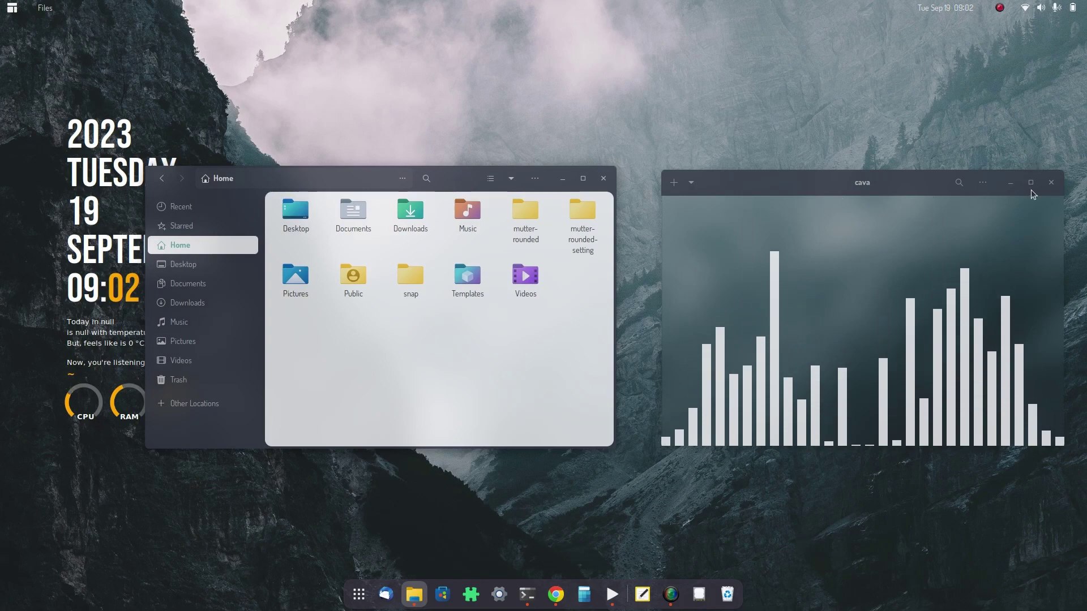
click(602, 178)
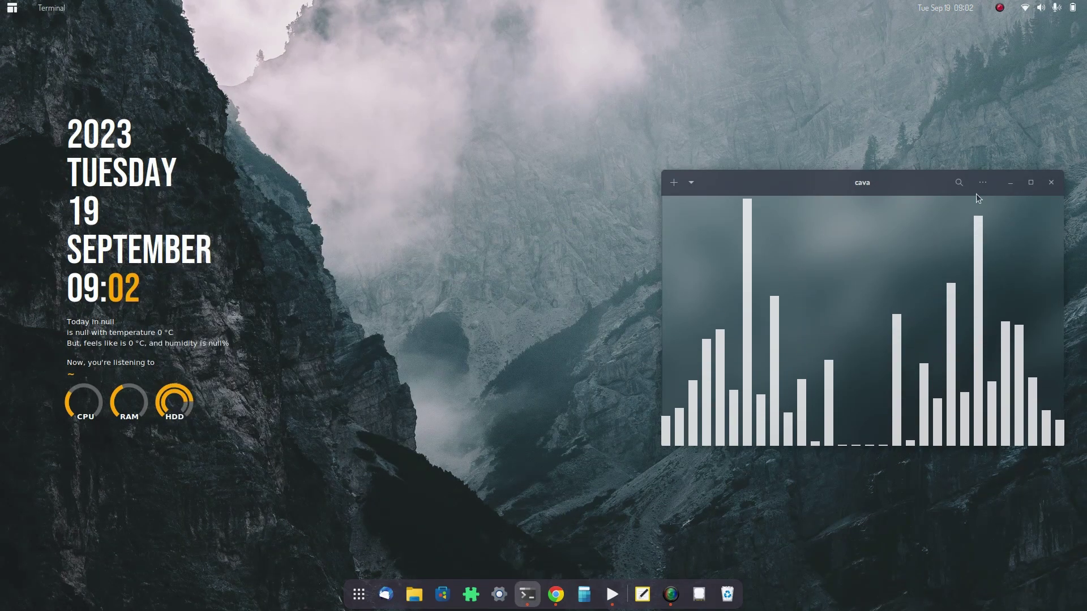
drag(872, 188, 590, 181)
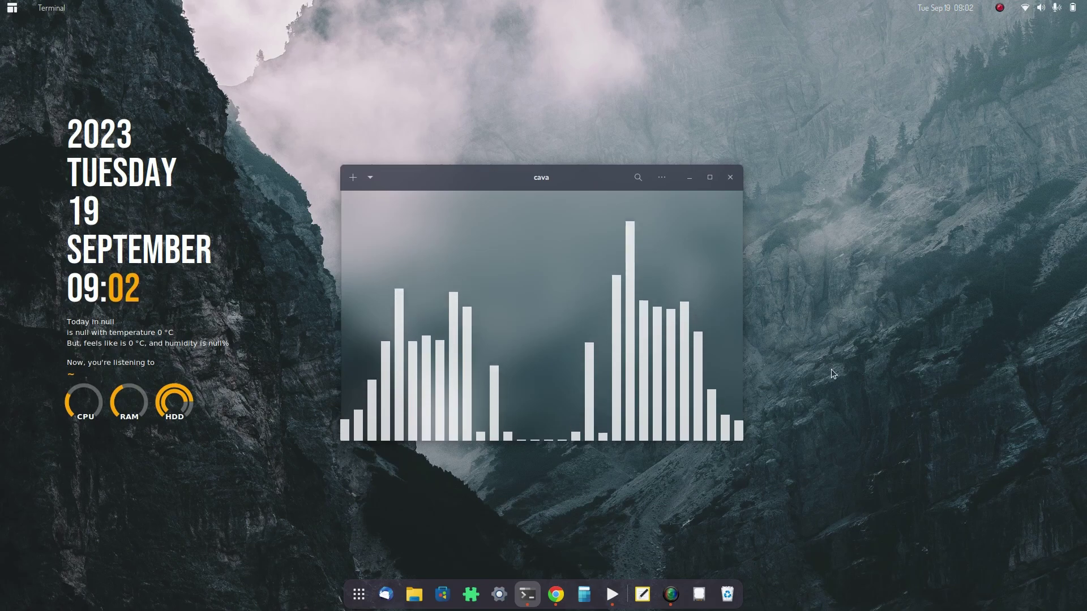